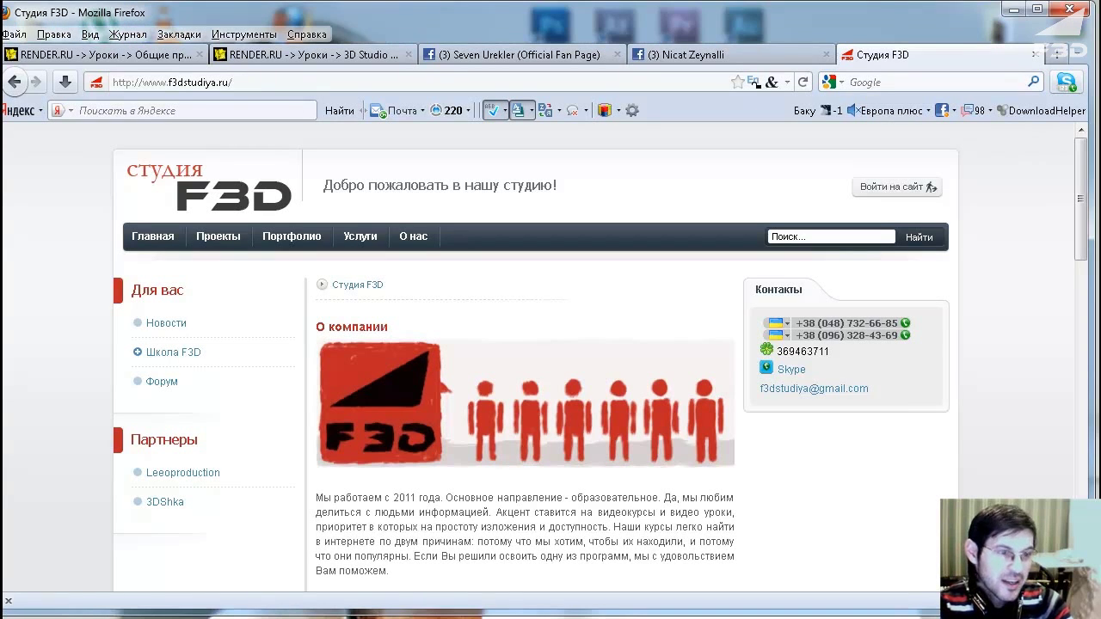
Step: Open the Video & Audio section of the Seven Urekler Facebook fan page, then minimise the browser
key("super+d")
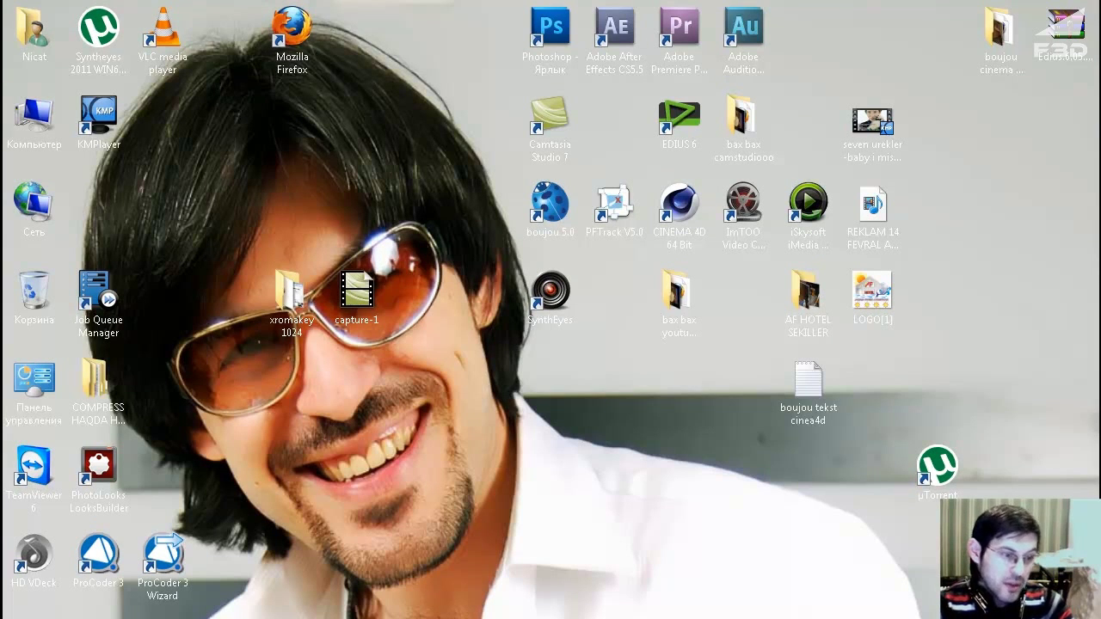
key("alt+Tab")
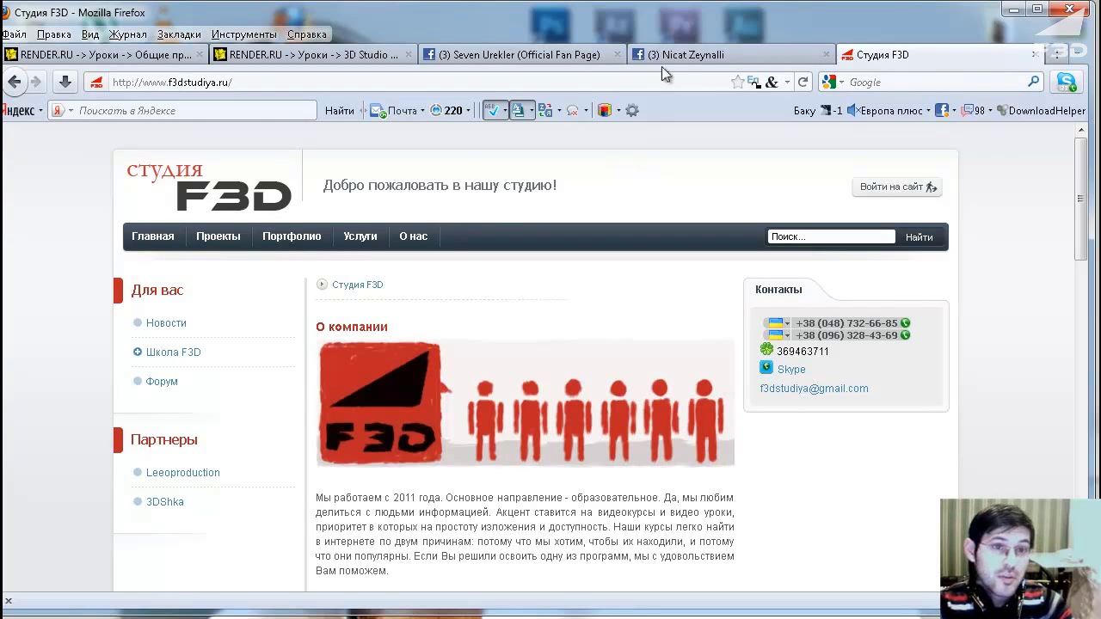
left_click(697, 57)
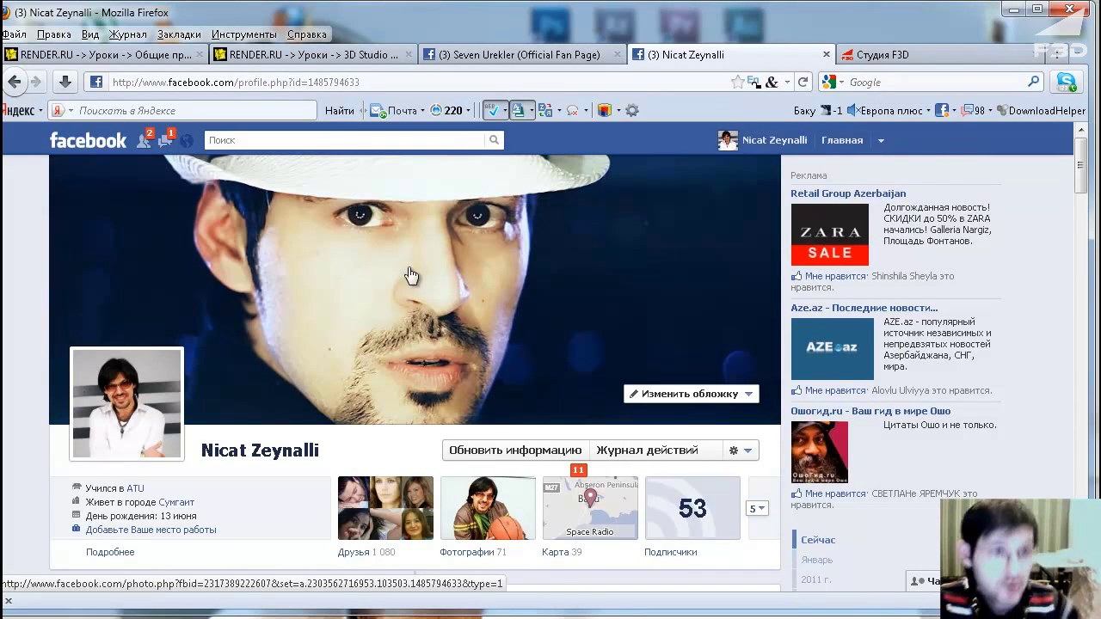
left_click(528, 61)
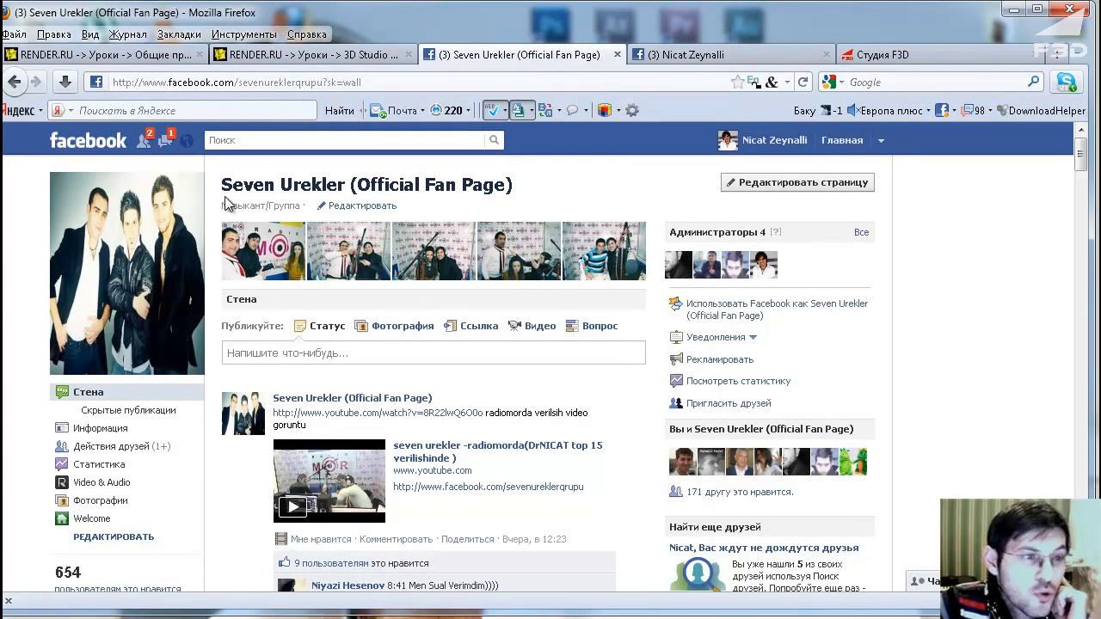
left_click(114, 484)
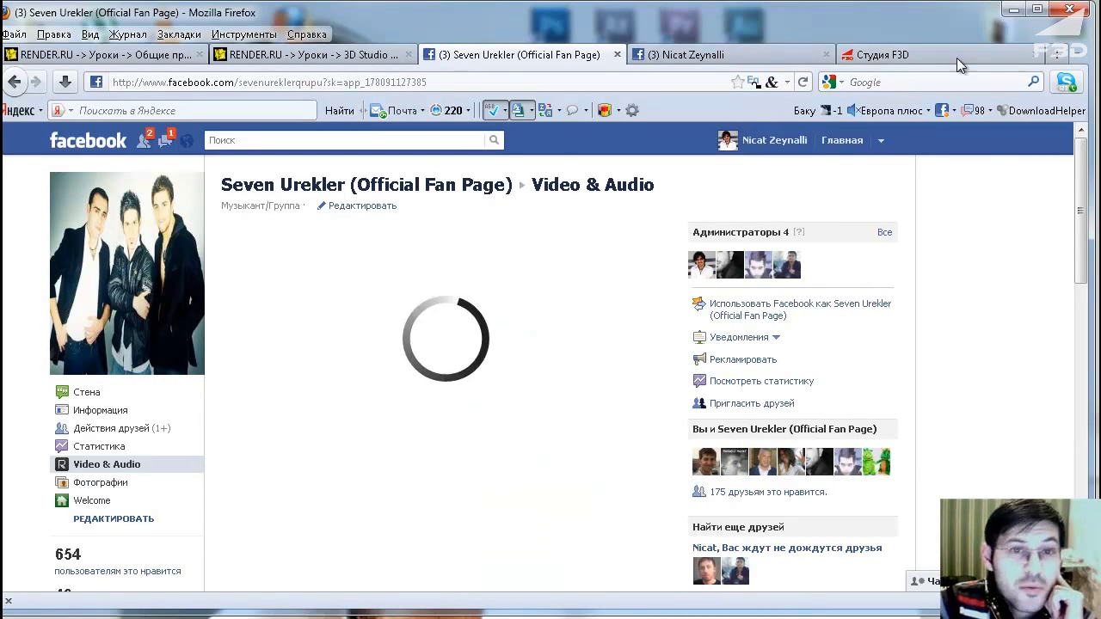
left_click(1014, 10)
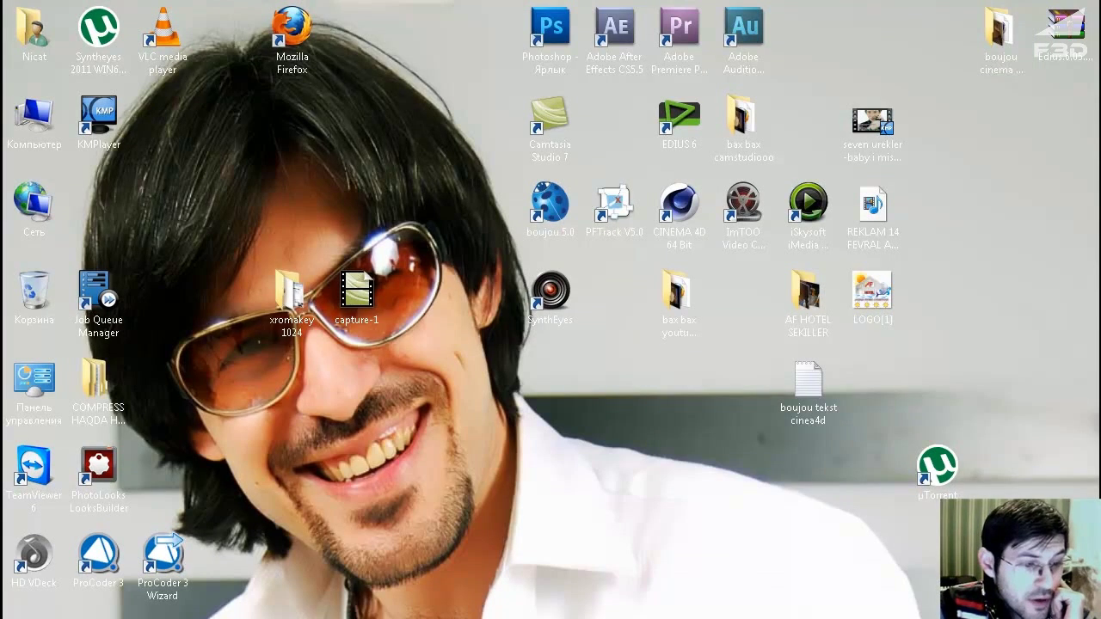
Step: Switch back to the After Effects window showing the QIZ AG PALTARDA composition
key("alt+Tab")
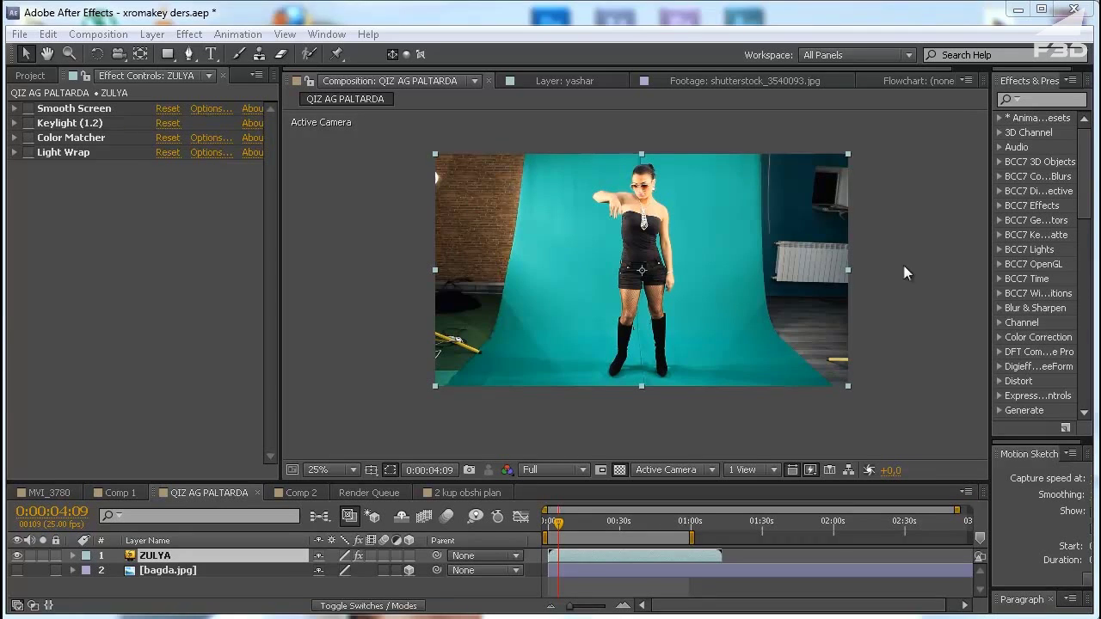
Step: Lower the viewer/timeline divider so the composition viewer is taller, checking the frame at 50% and full view
key("period")
key("comma")
key("period")
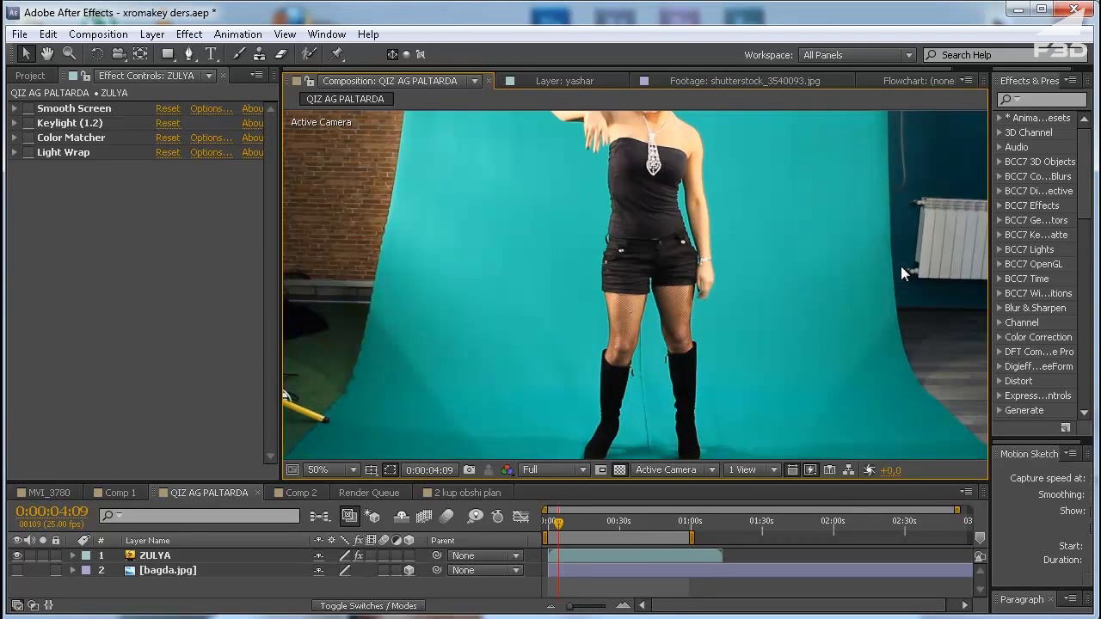
key("comma")
key("period")
key("comma")
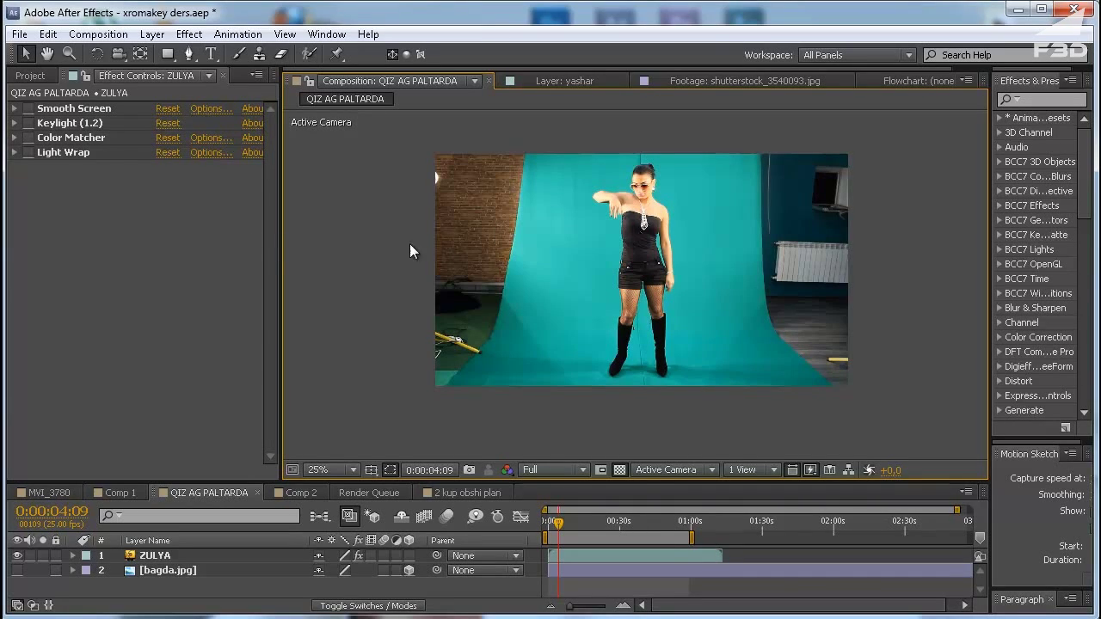
key("period")
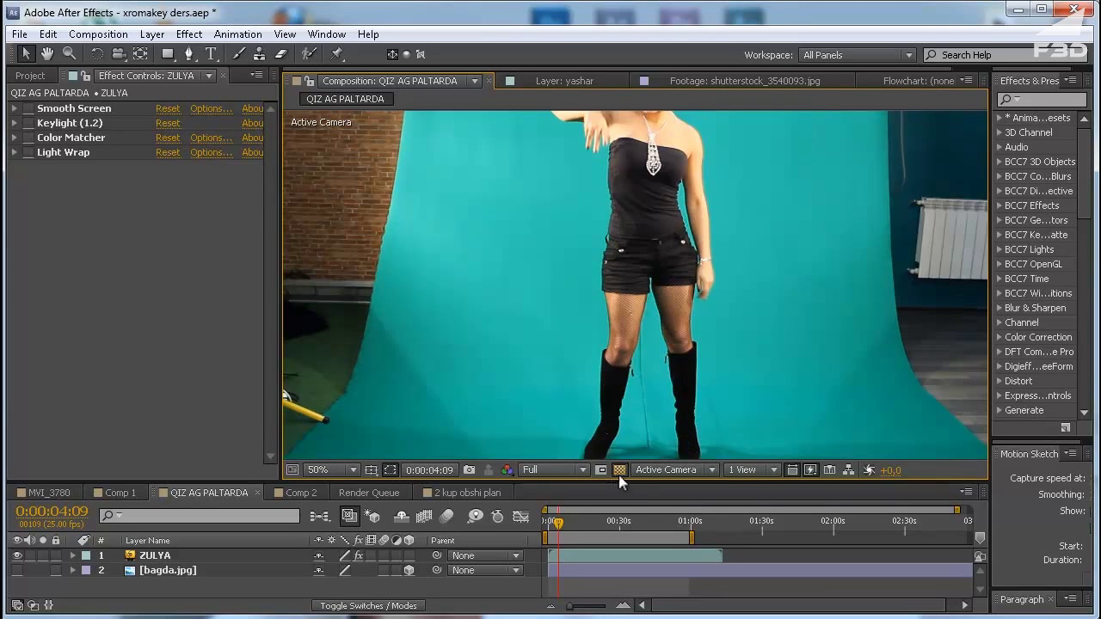
left_click_drag(620, 480, 620, 542)
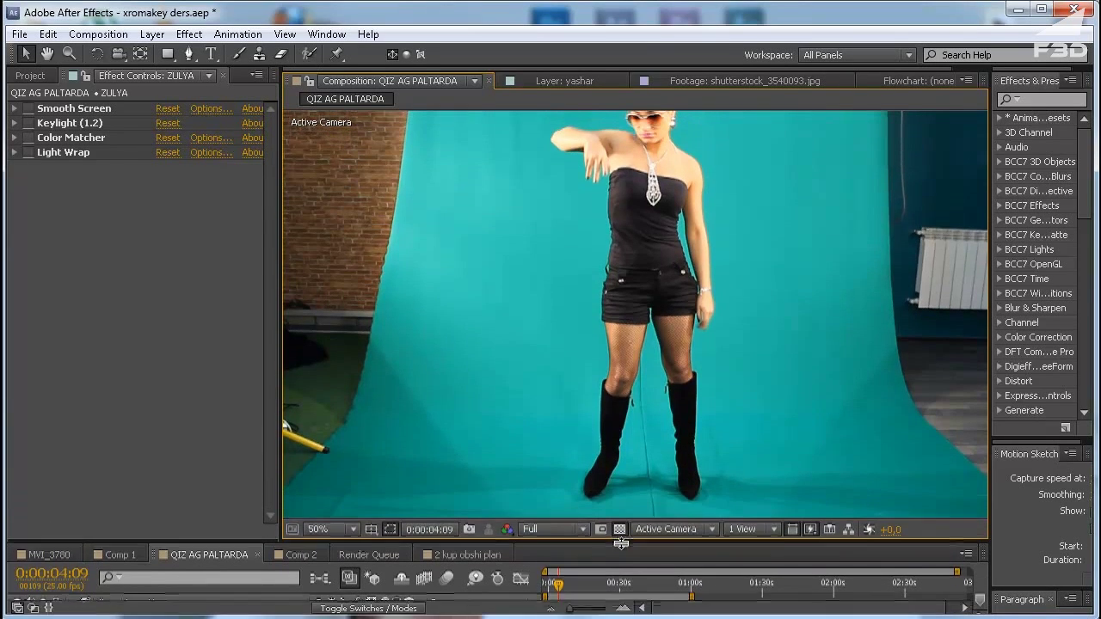
key("comma")
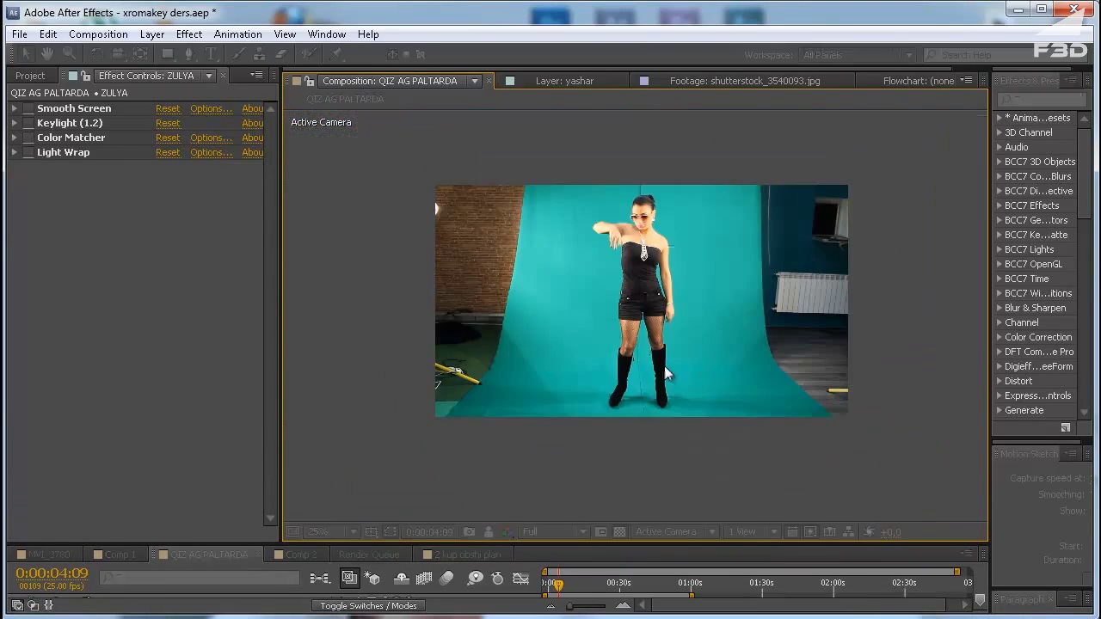
key("period")
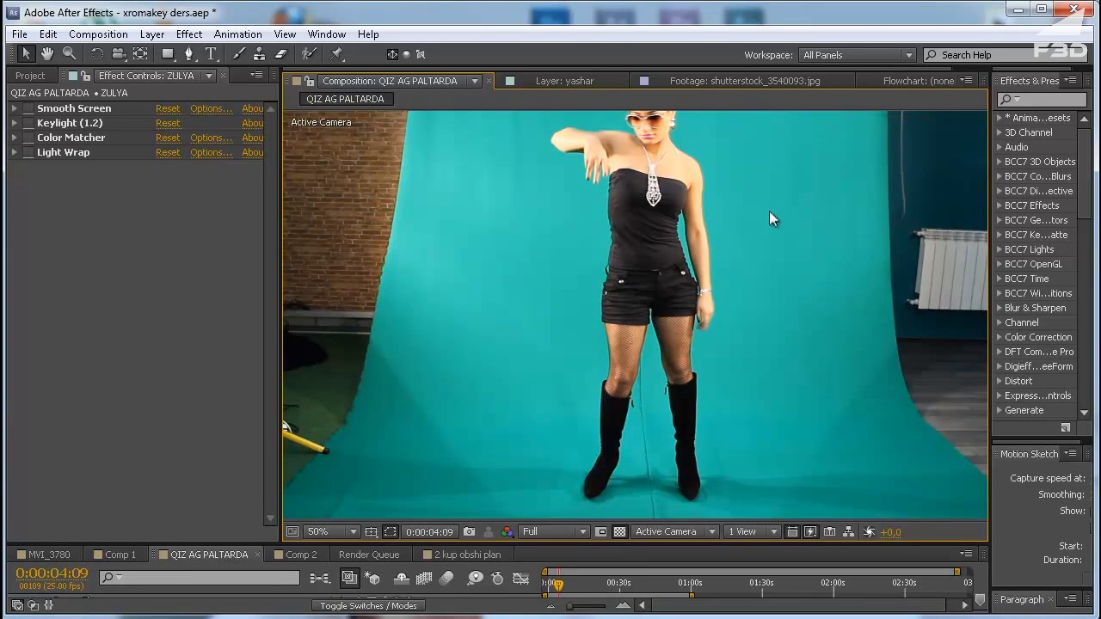
key("comma")
Step: Switch on ZULYA's Smooth Screen effect in Effect Controls after browsing the Key Correct menu without adding anything
right_click(142, 210)
left_click(122, 207)
left_click(79, 110)
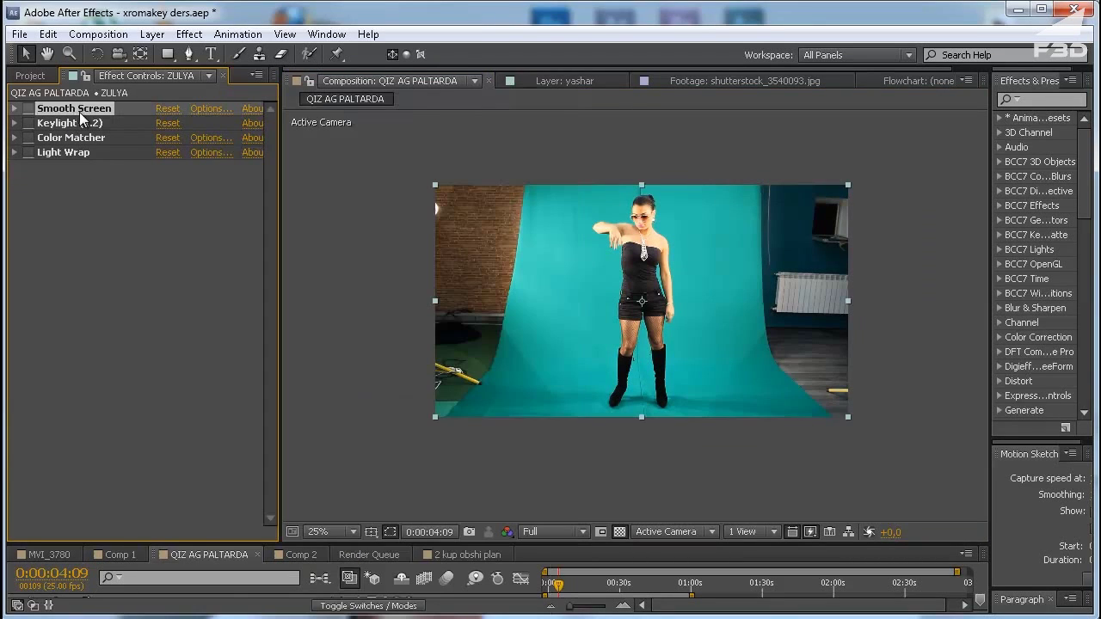
right_click(86, 249)
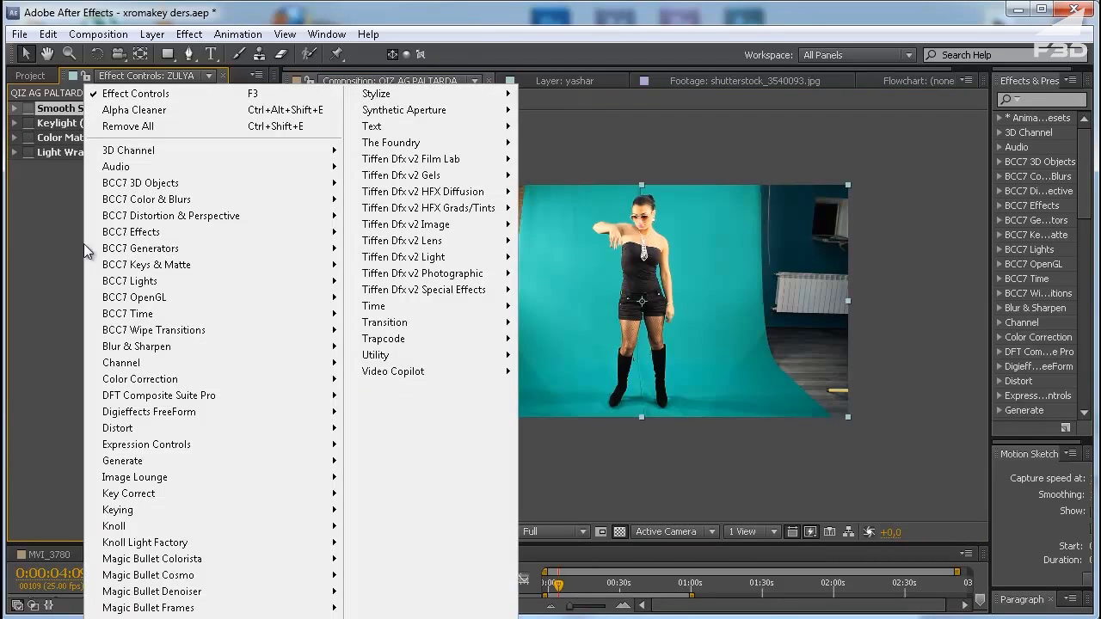
mouse_move(190, 497)
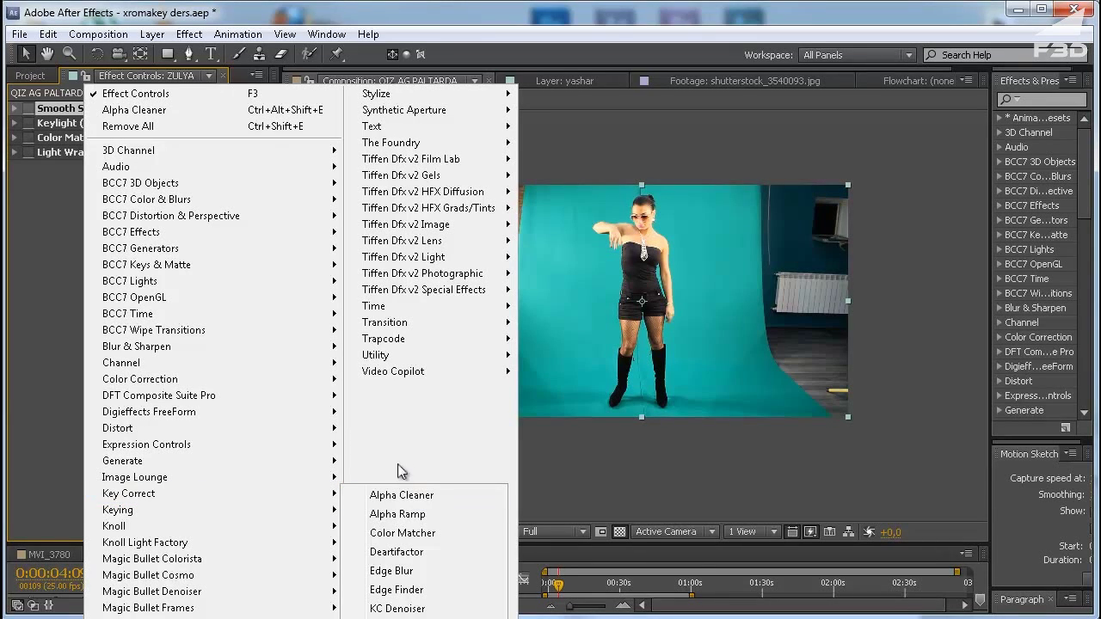
mouse_move(268, 503)
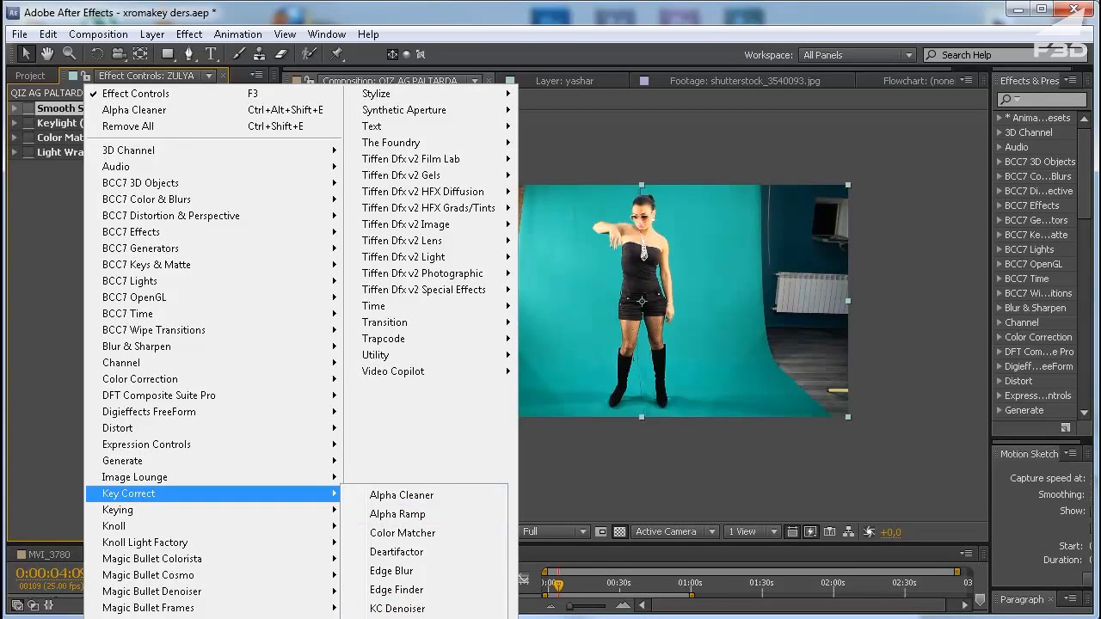
left_click(74, 228)
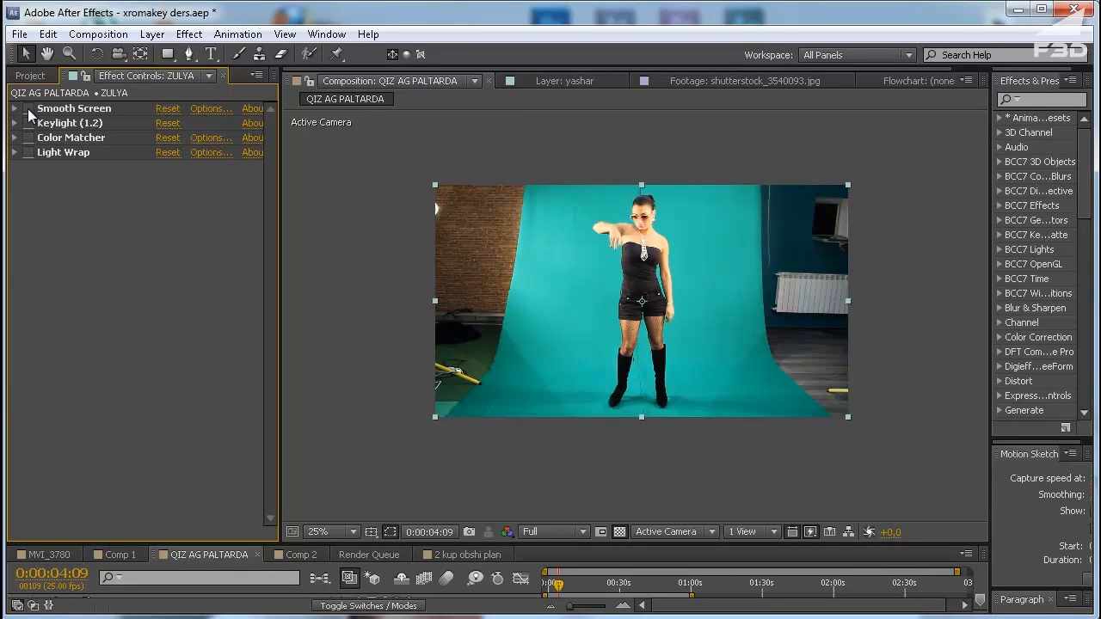
left_click(28, 110)
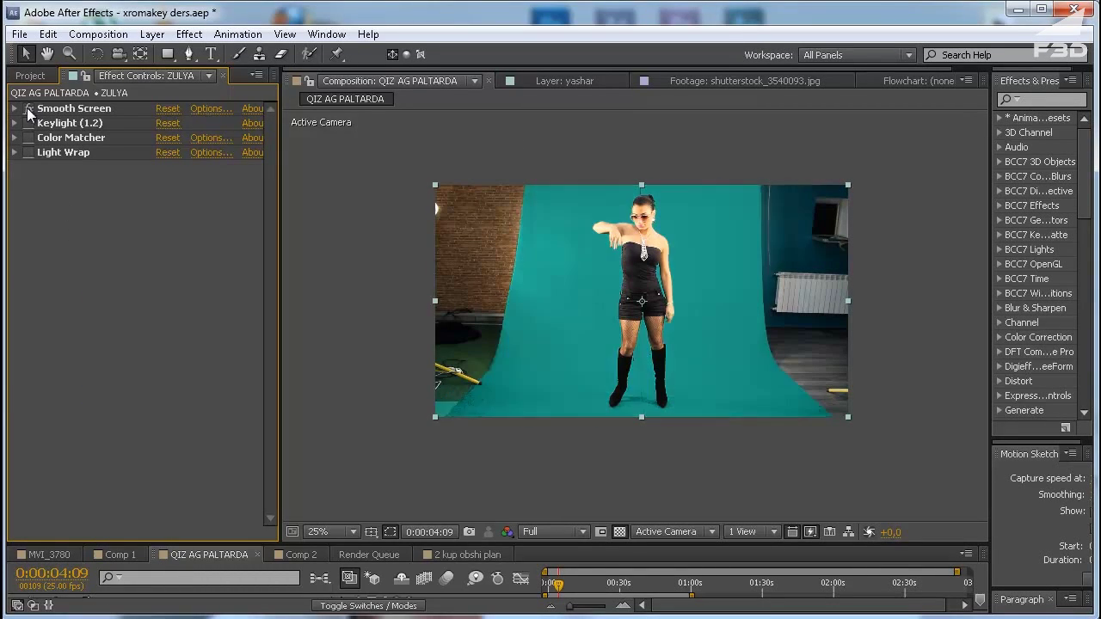
Step: Expand Smooth Screen and toggle it off and back on to compare its effect
left_click(14, 108)
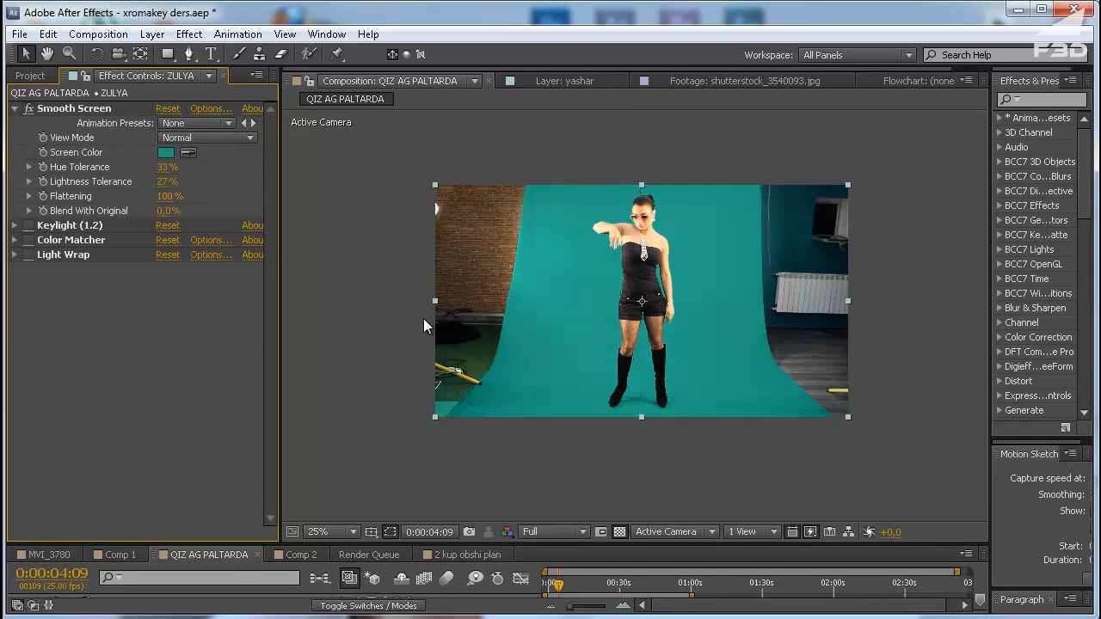
scroll(634, 320, "up", 2)
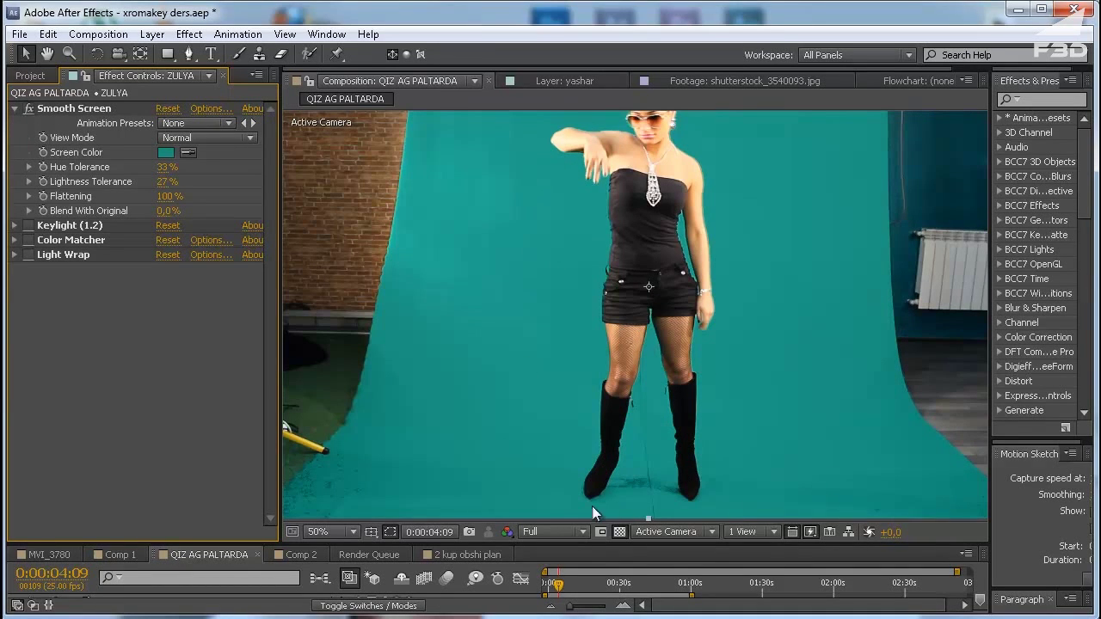
left_click(28, 109)
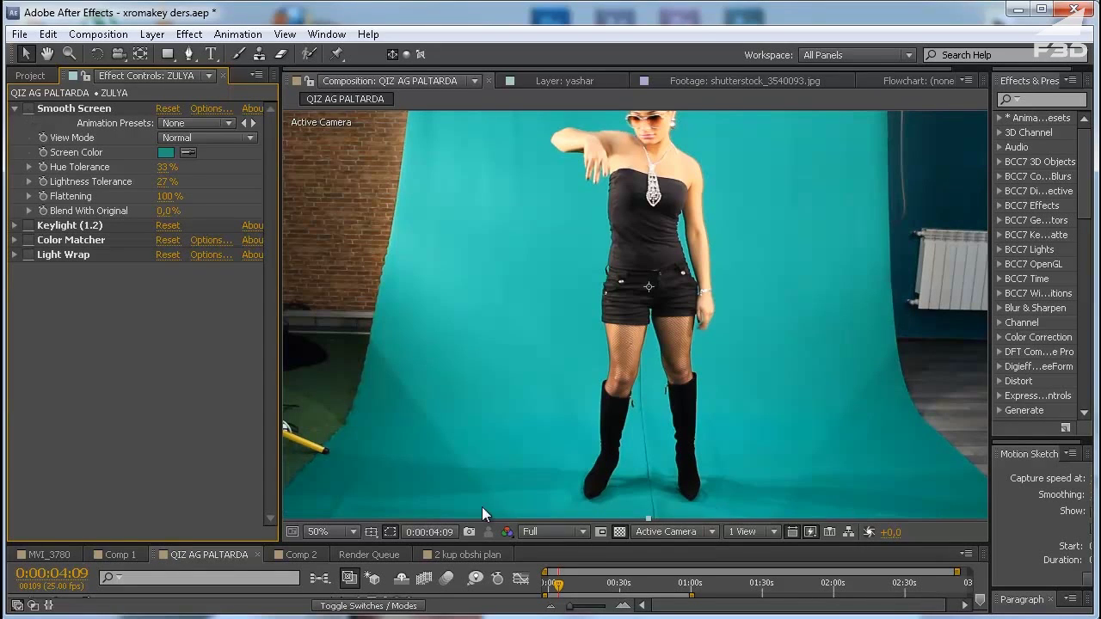
left_click(28, 109)
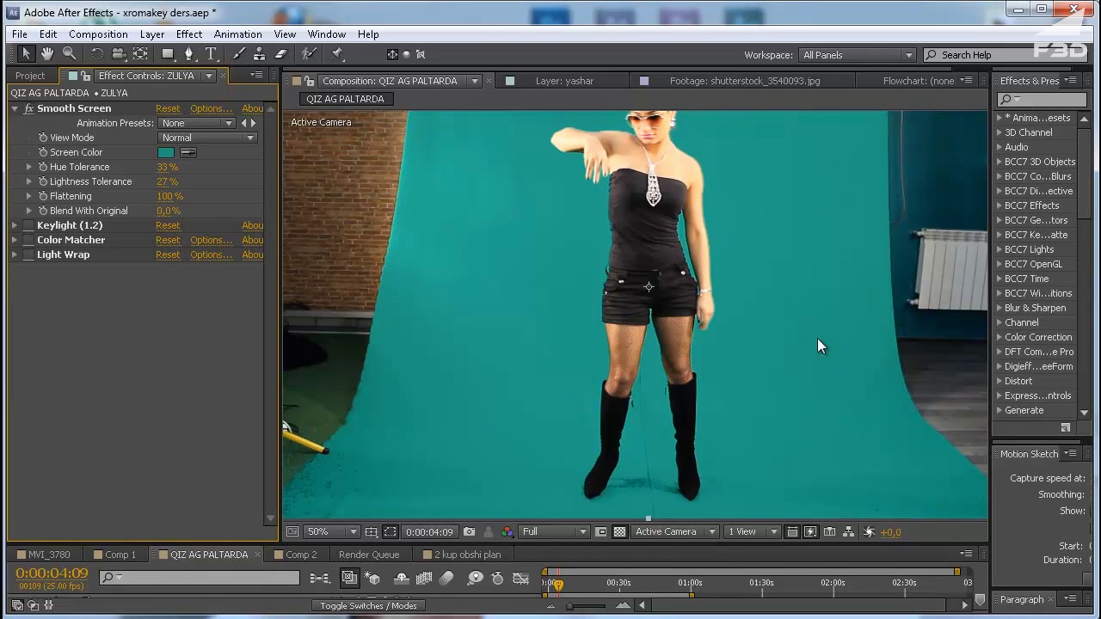
scroll(814, 308, "down", 2)
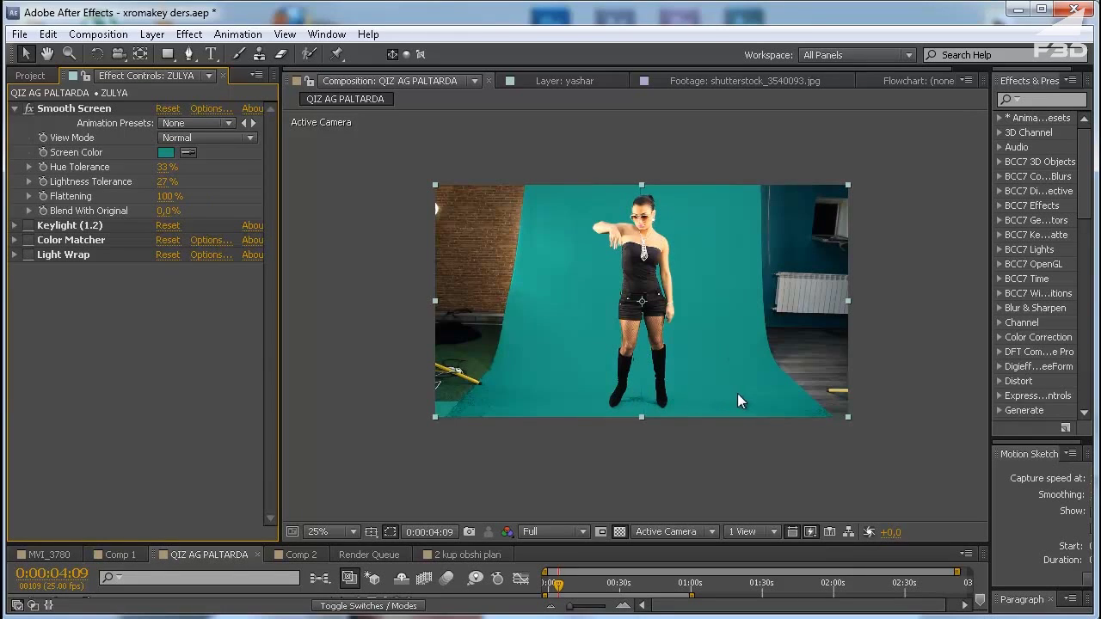
key("period")
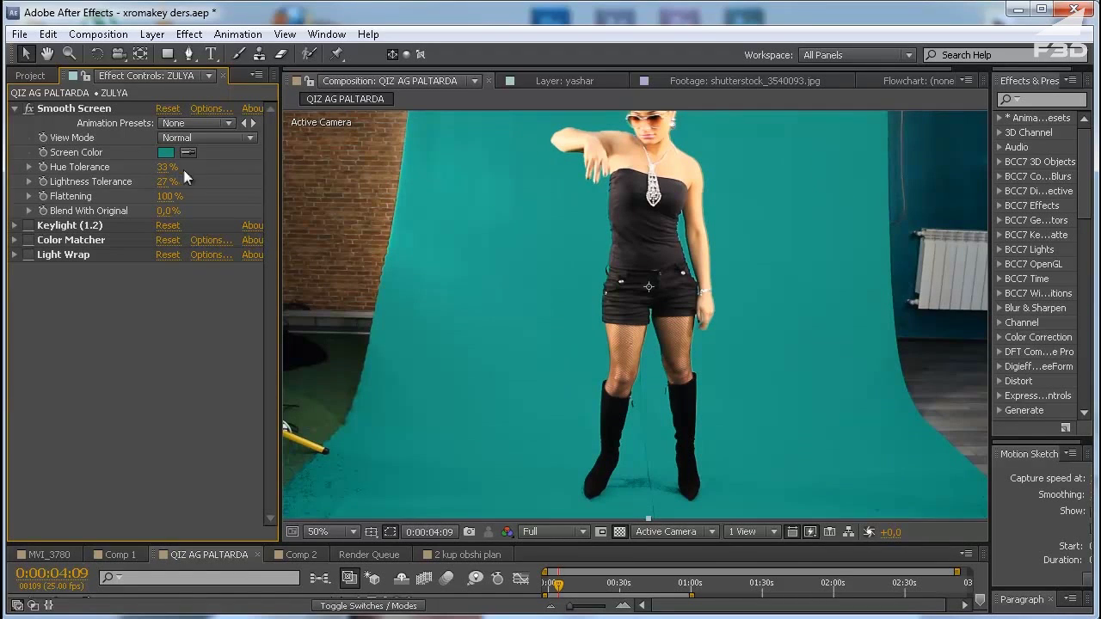
Step: Set Smooth Screen's Hue Tolerance to 30%
left_click_drag(174, 166, 146, 166)
left_click_drag(132, 166, 160, 166)
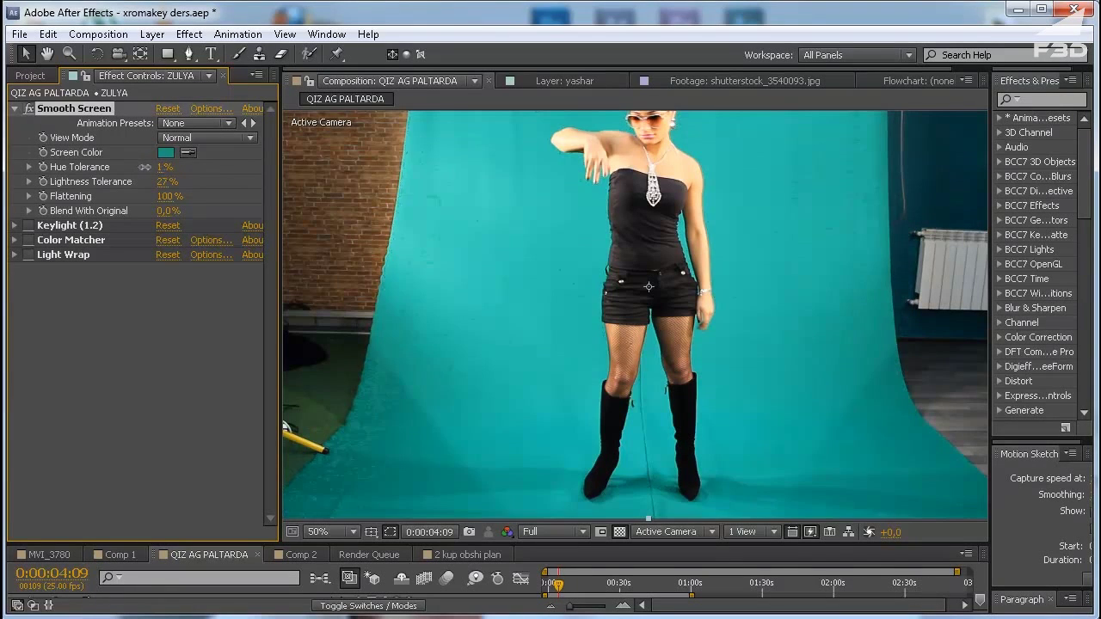
left_click(169, 168)
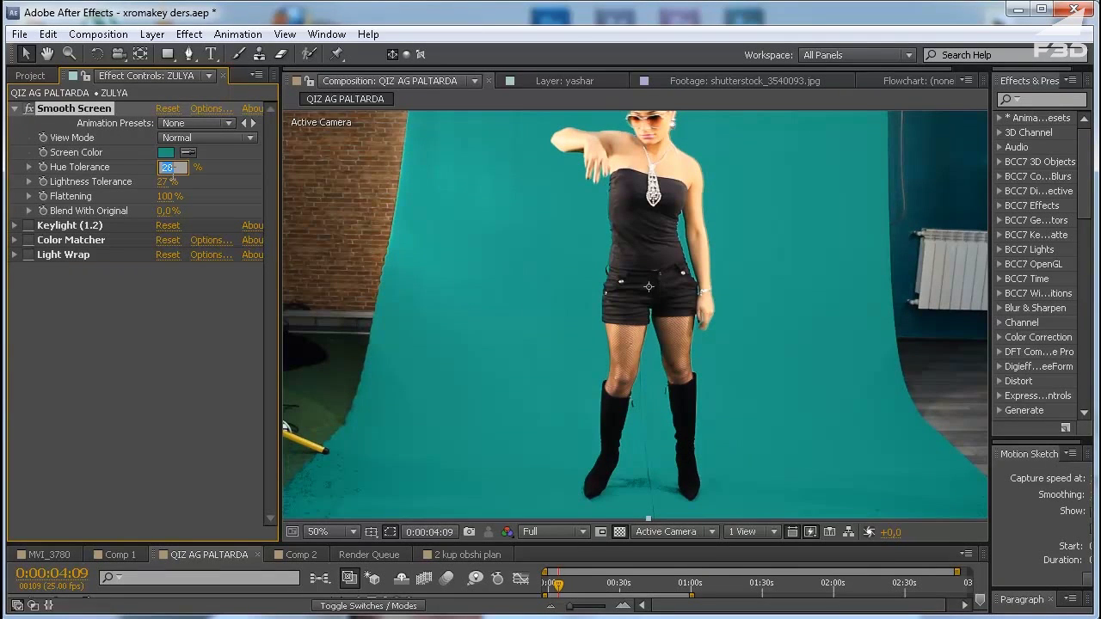
type("30")
left_click(196, 328)
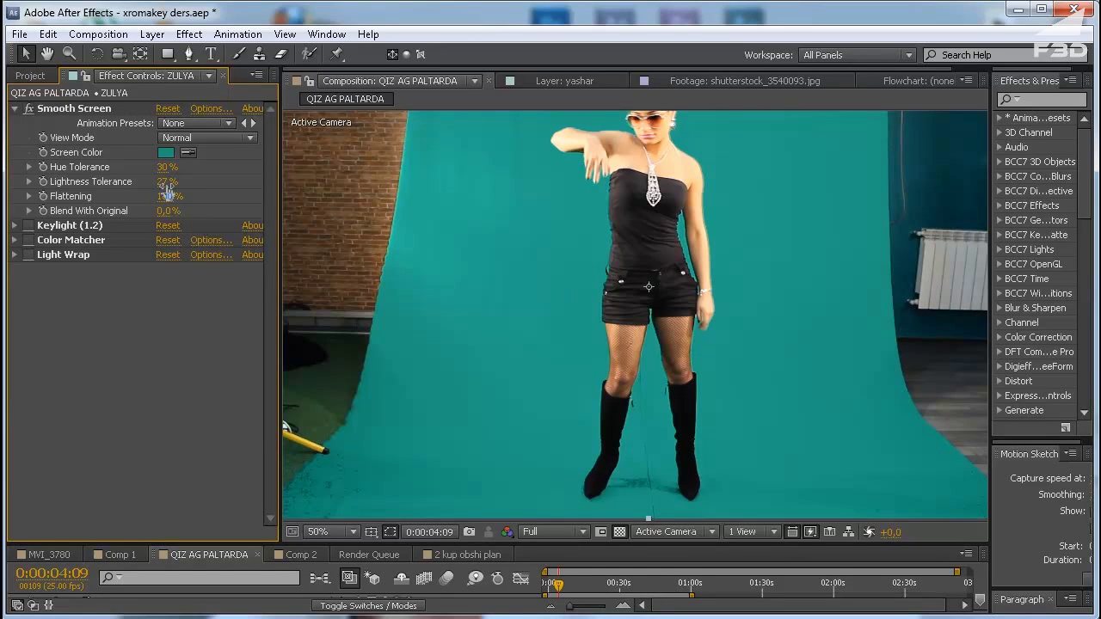
Step: Raise Smooth Screen's Lightness Tolerance to 40%
left_click_drag(165, 183, 179, 181)
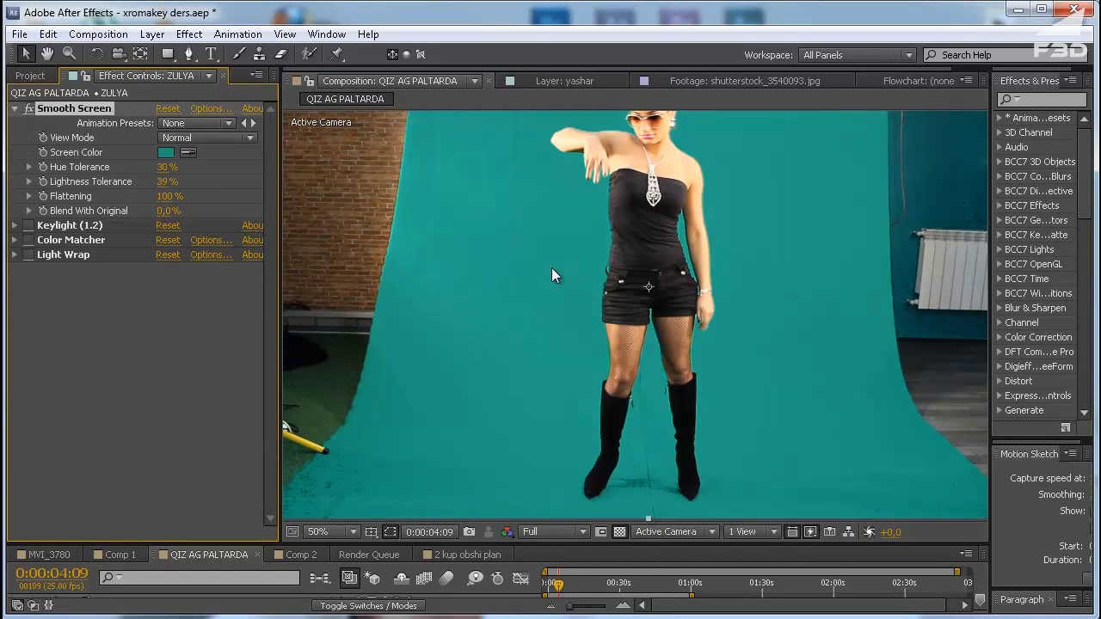
key("comma")
mouse_move(165, 182)
left_mouse_down()
mouse_move(221, 181)
mouse_move(198, 182)
left_mouse_up()
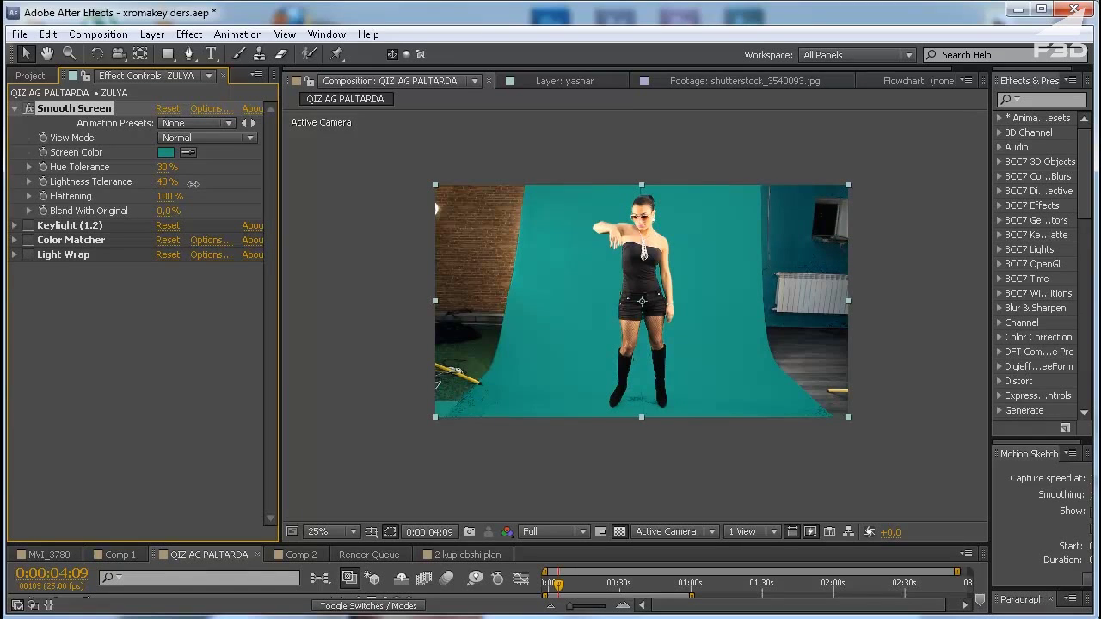
scroll(618, 328, "up", 1)
scroll(628, 331, "down", 1)
scroll(607, 262, "up", 2)
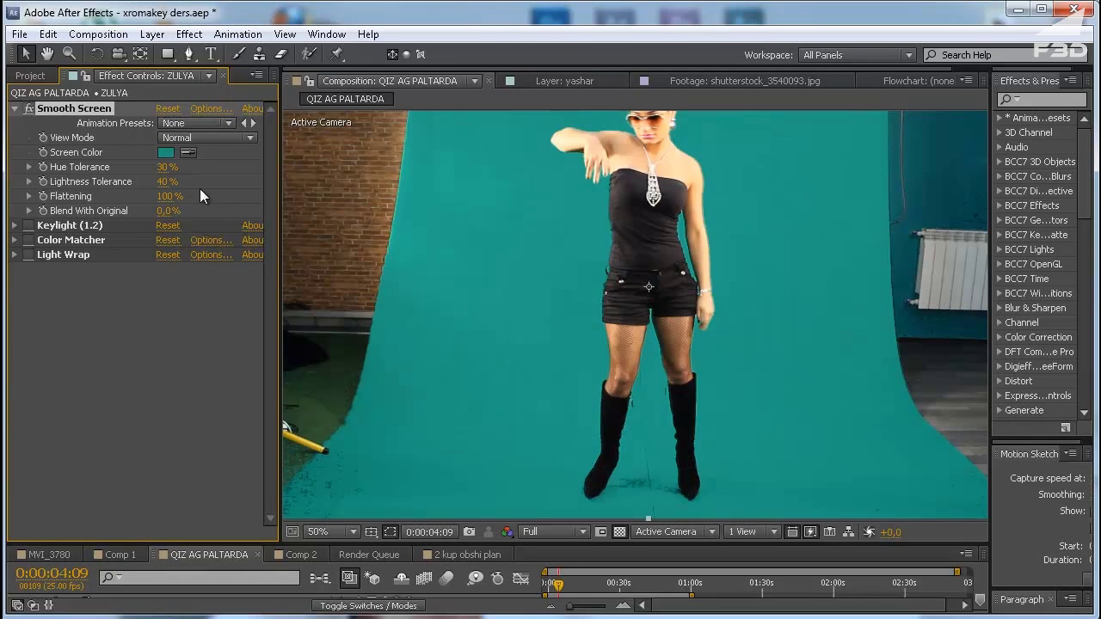
Step: Collapse Smooth Screen and select the Keylight (1.2) effect
left_click(15, 109)
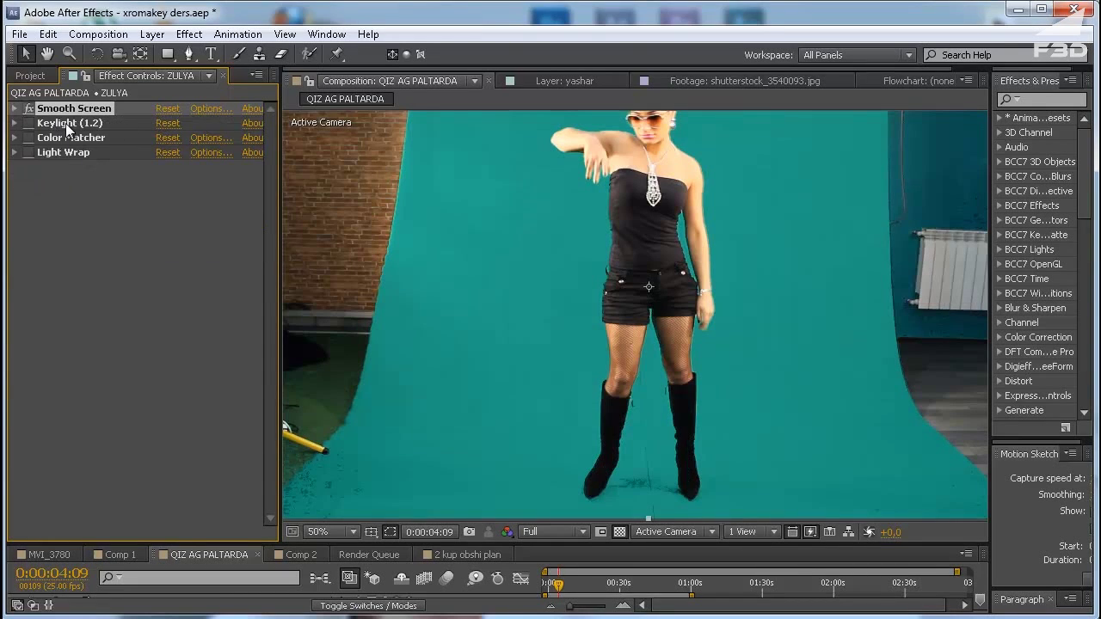
left_click(170, 125)
scroll(609, 273, "down", 2)
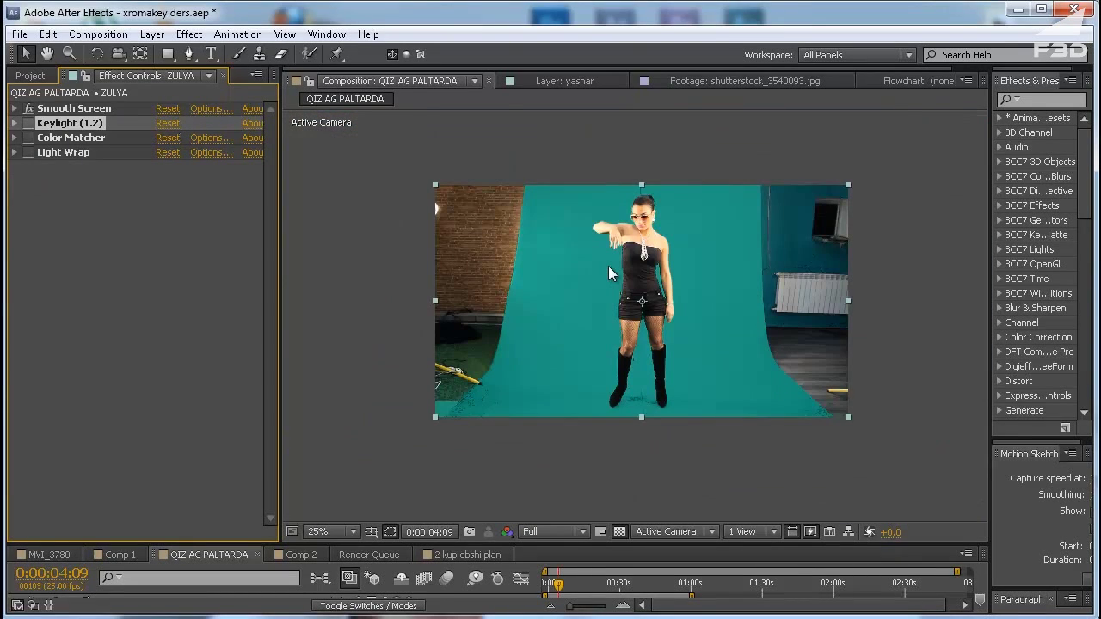
Step: Enable and expand Keylight, sampling the teal backdrop as its Screen Colour
left_click(29, 123)
left_click(14, 122)
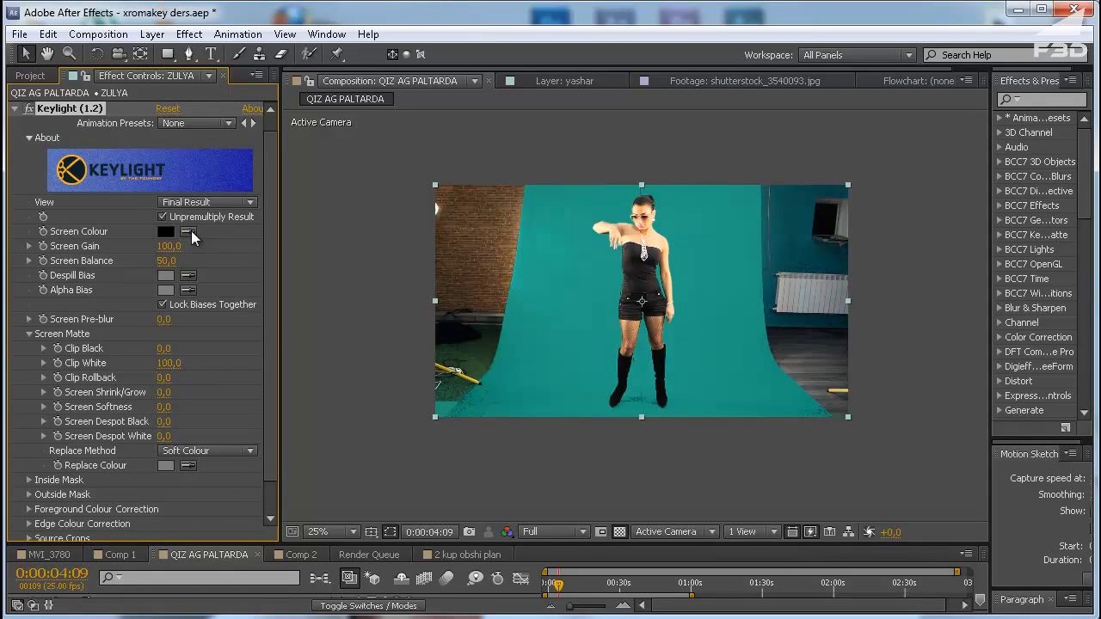
left_click(189, 232)
left_click(596, 314)
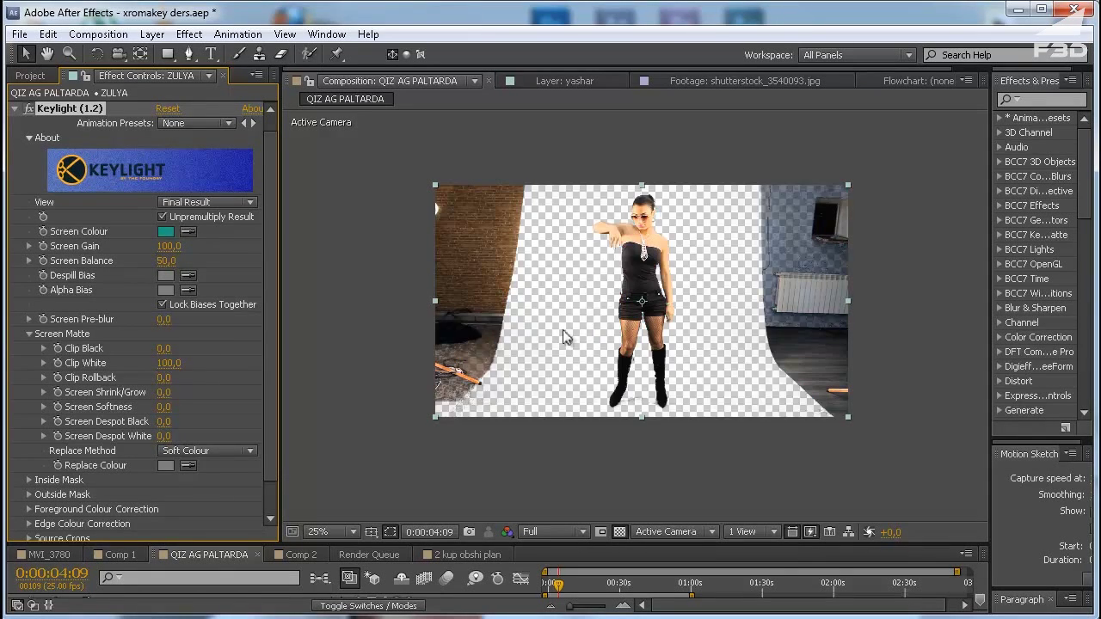
Step: Inspect the keyed result at 50% in a maximised viewer, panning slightly, then restore the layout
key("period")
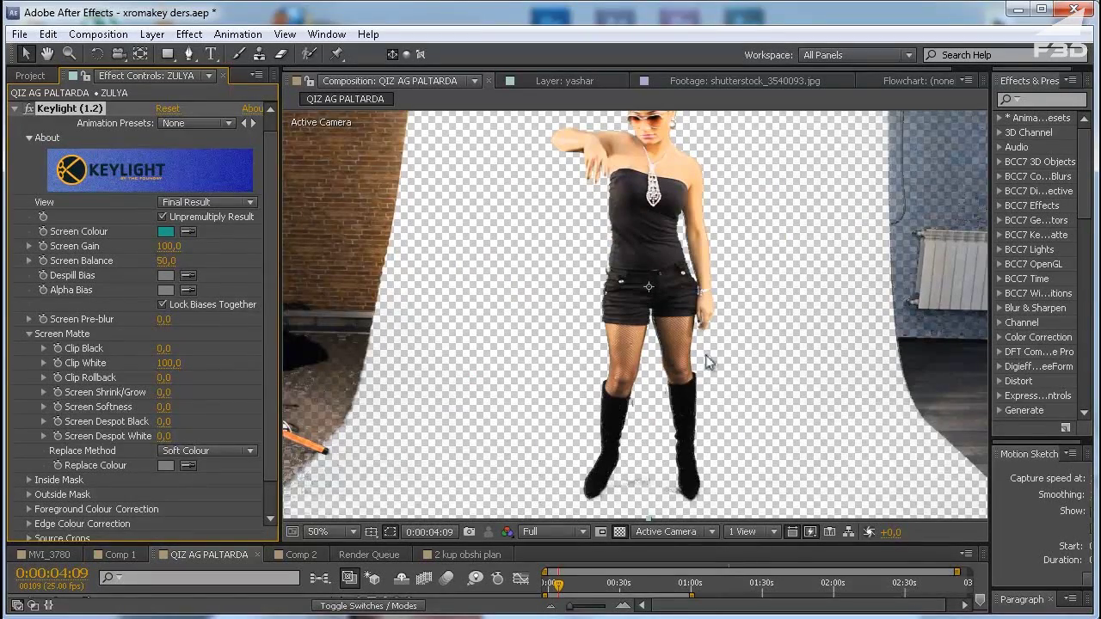
key("grave")
key("h")
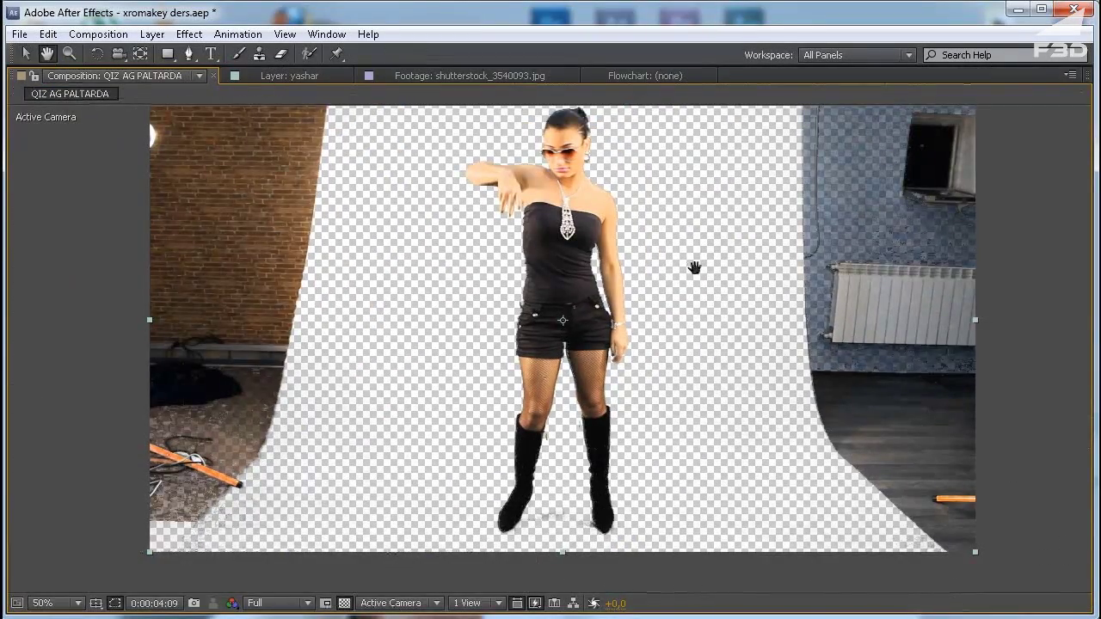
left_click_drag(694, 267, 703, 302)
key("v")
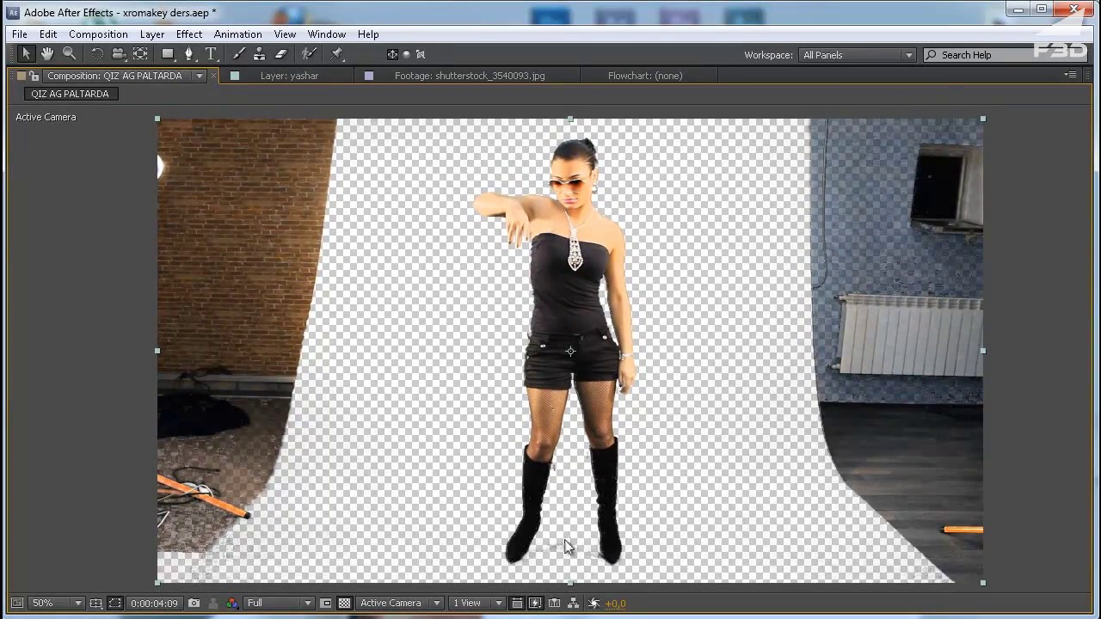
key("grave")
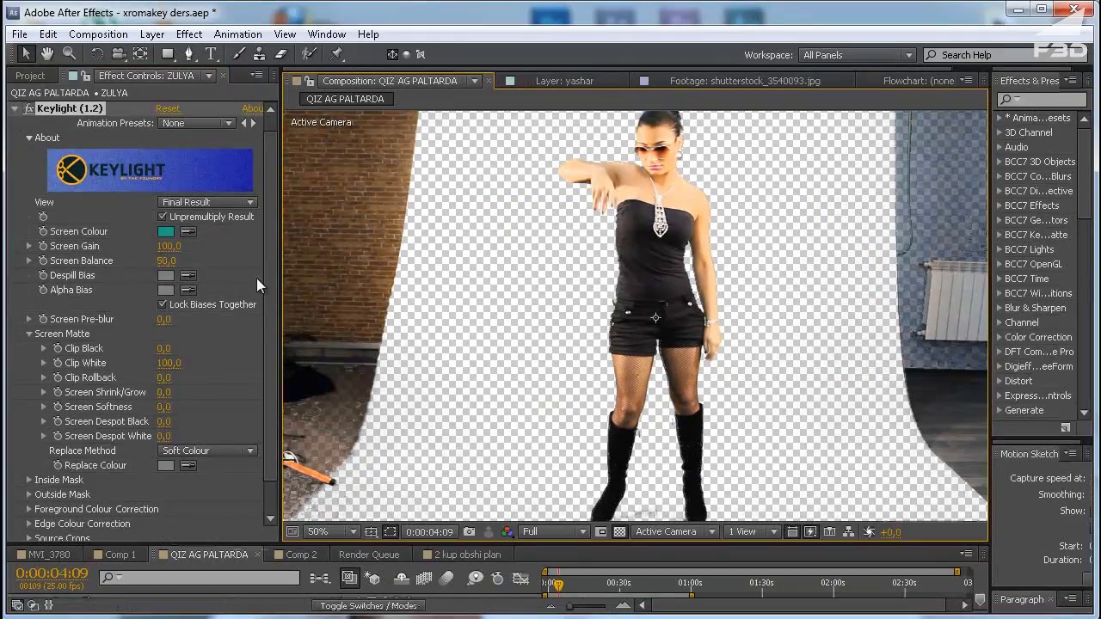
left_click(225, 201)
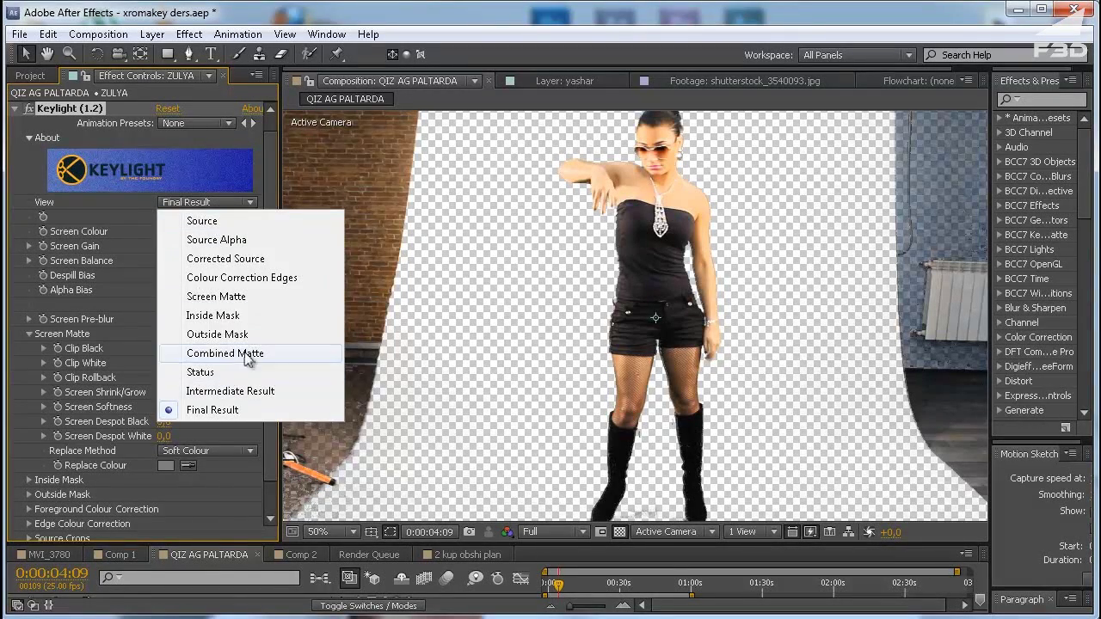
Step: Set Keylight's View to Screen Matte and check the matte at full view and 50%
left_click(241, 296)
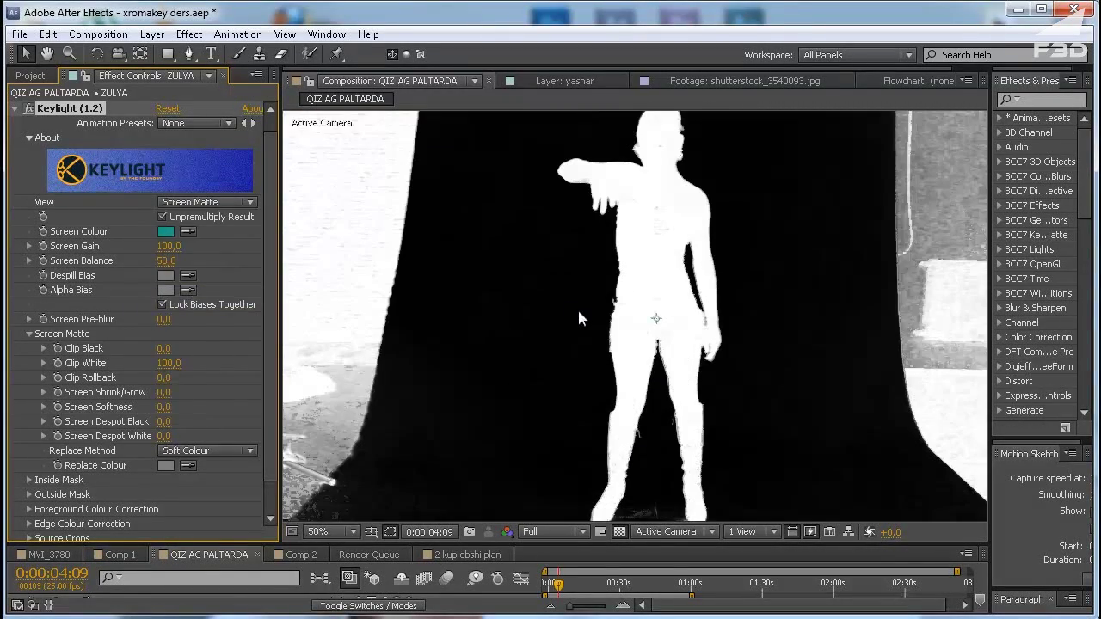
key("comma")
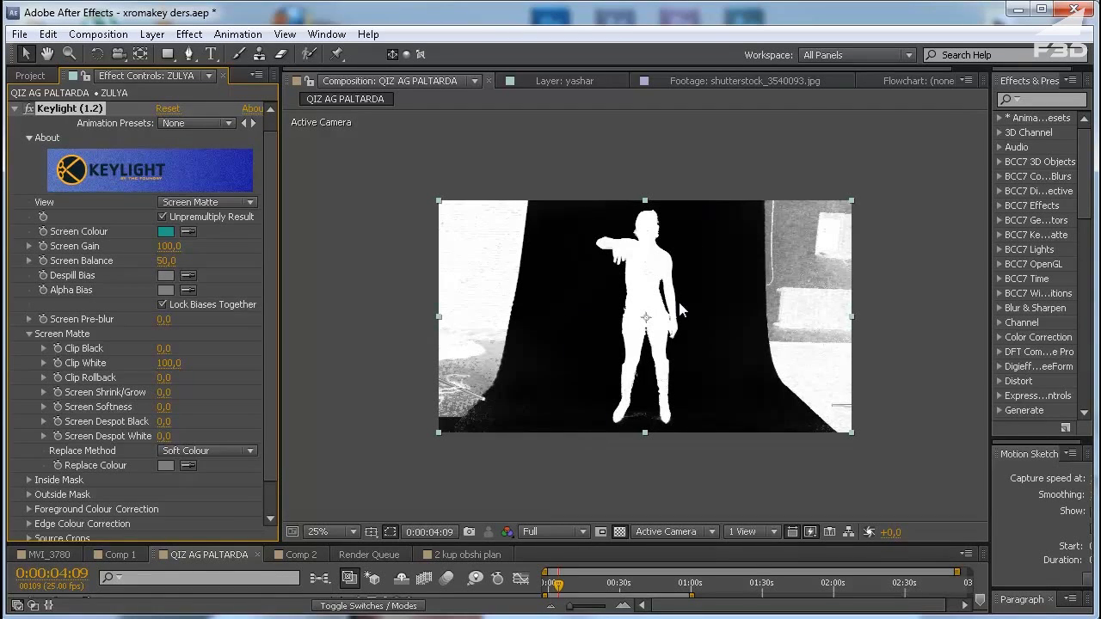
key("period")
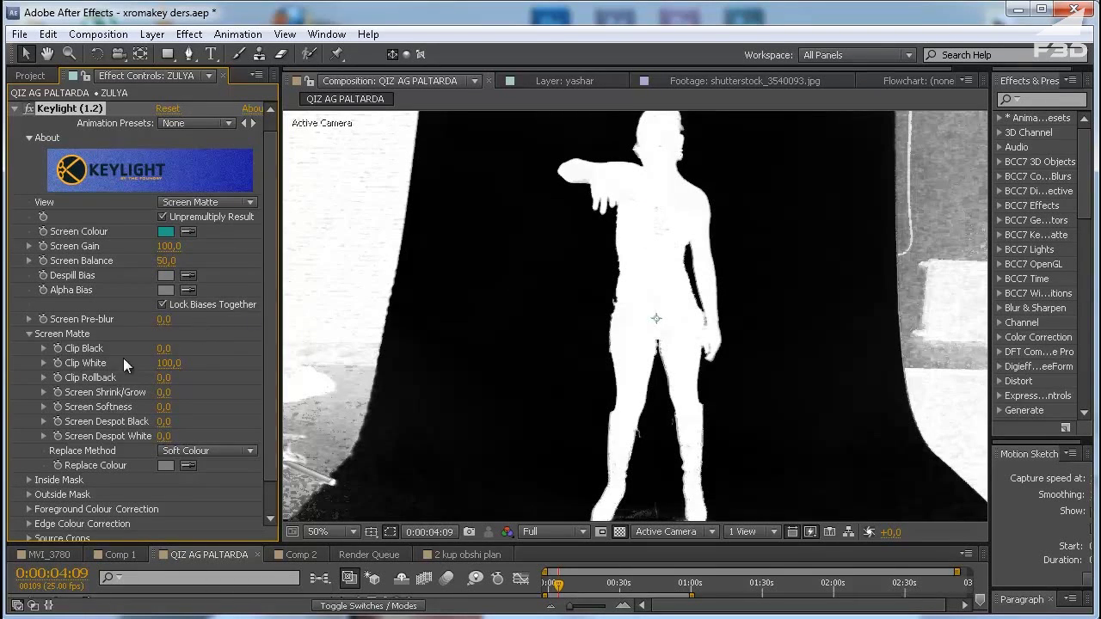
Step: Set Keylight's Clip Black to 43 and Clip White to 85 to clean the matte
left_click_drag(163, 352, 191, 348)
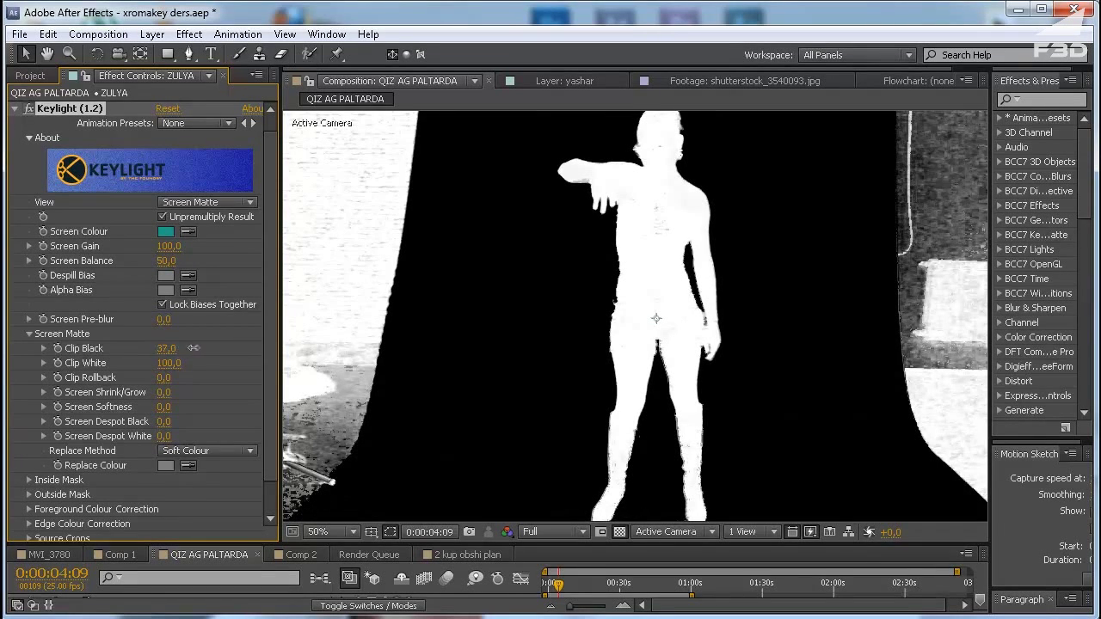
scroll(688, 284, "down", 2)
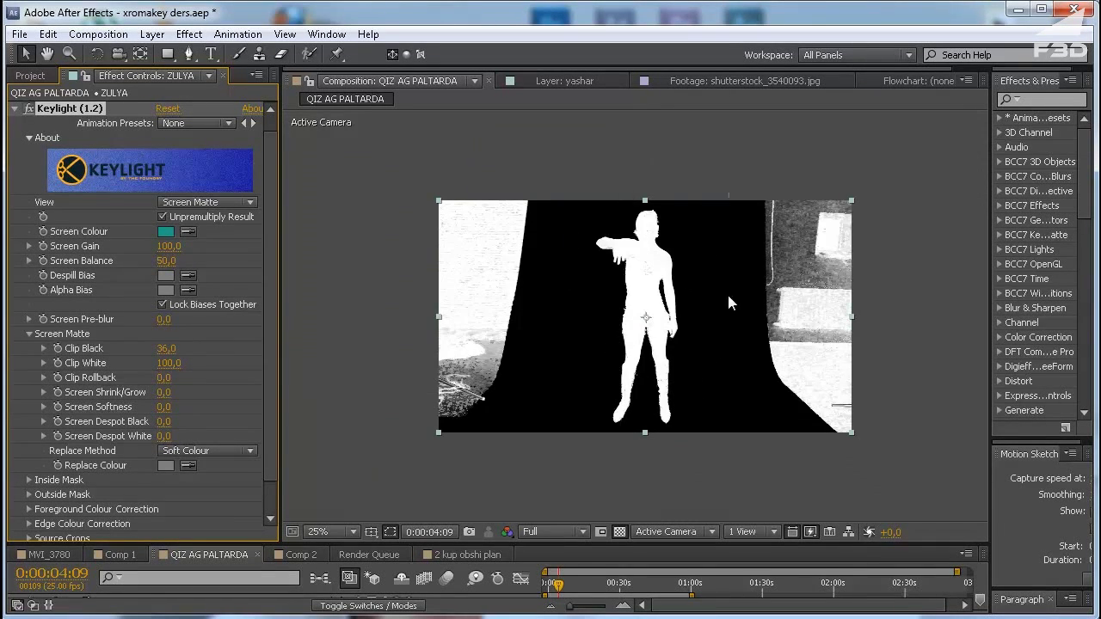
left_click_drag(166, 348, 177, 349)
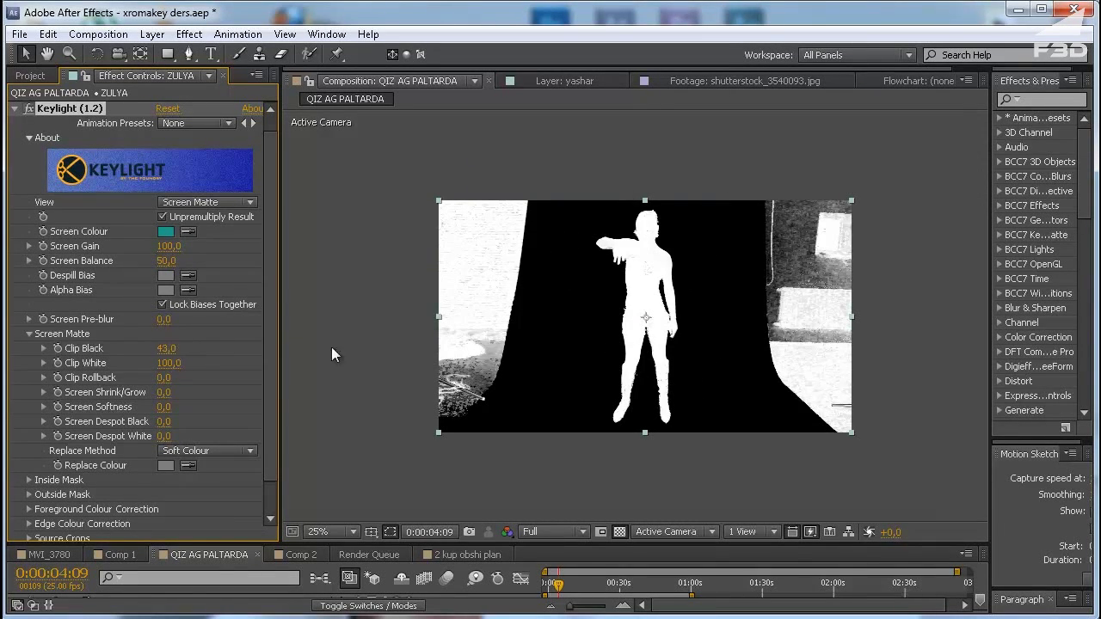
scroll(607, 342, "up", 2)
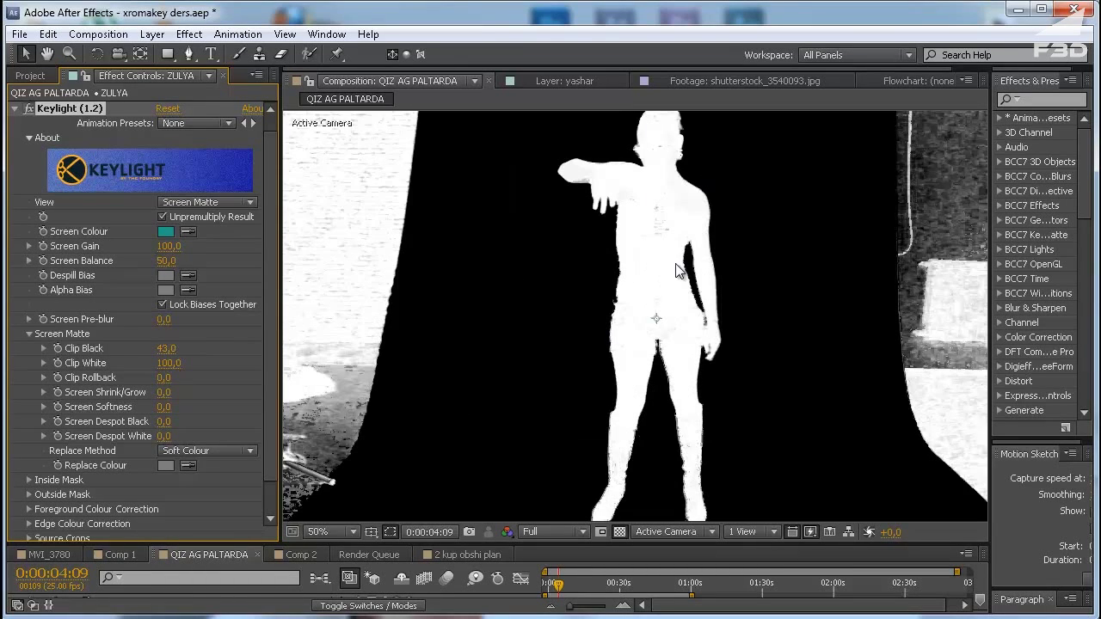
left_click_drag(172, 366, 163, 364)
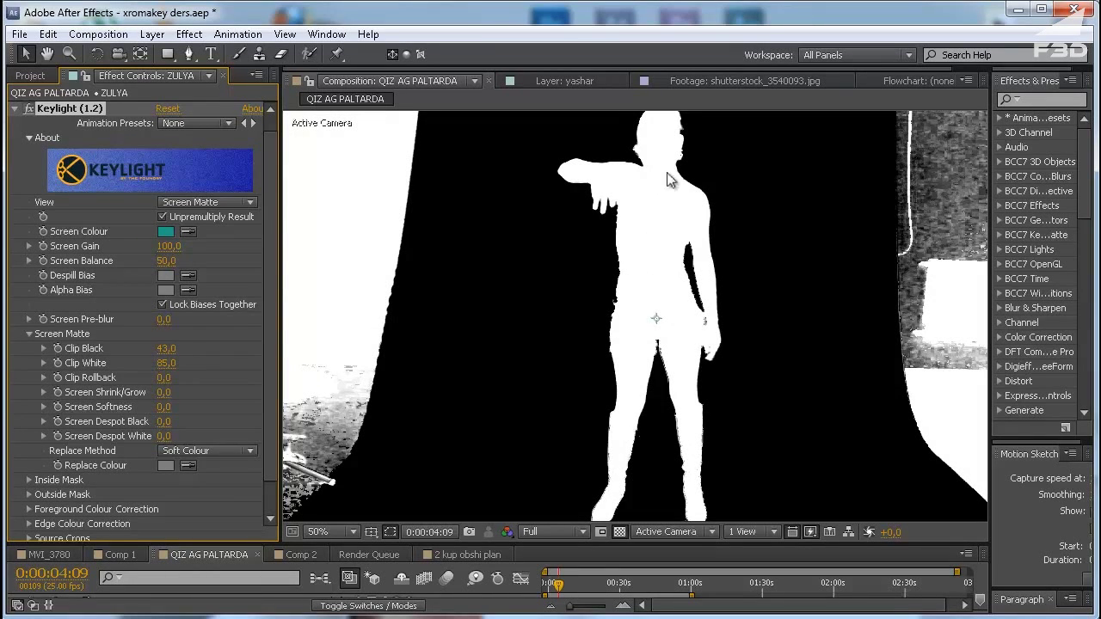
key("comma")
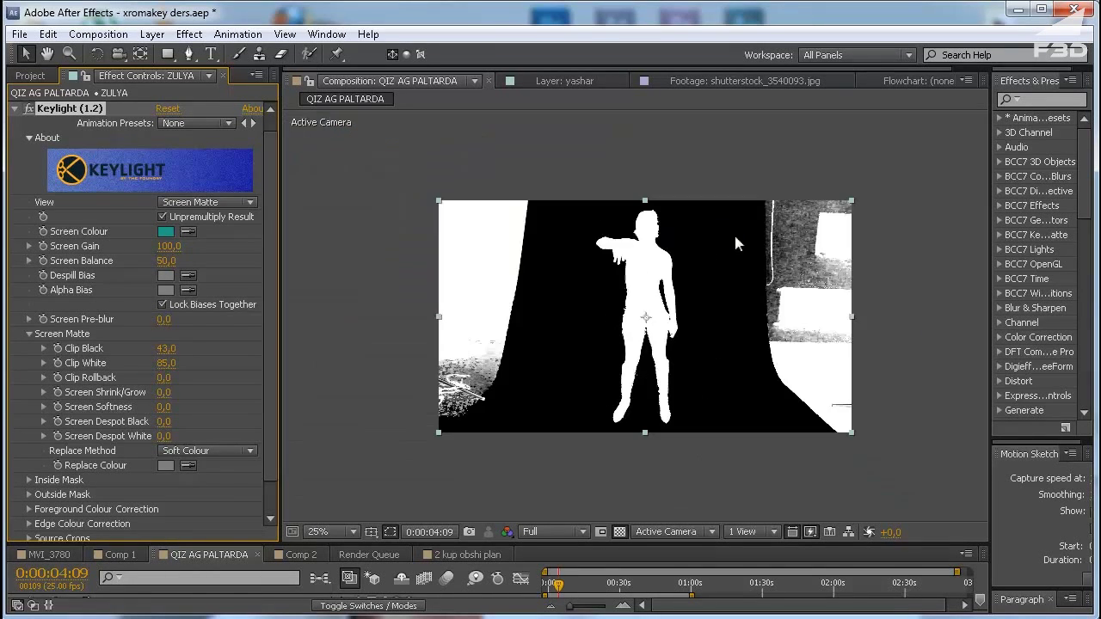
key("period")
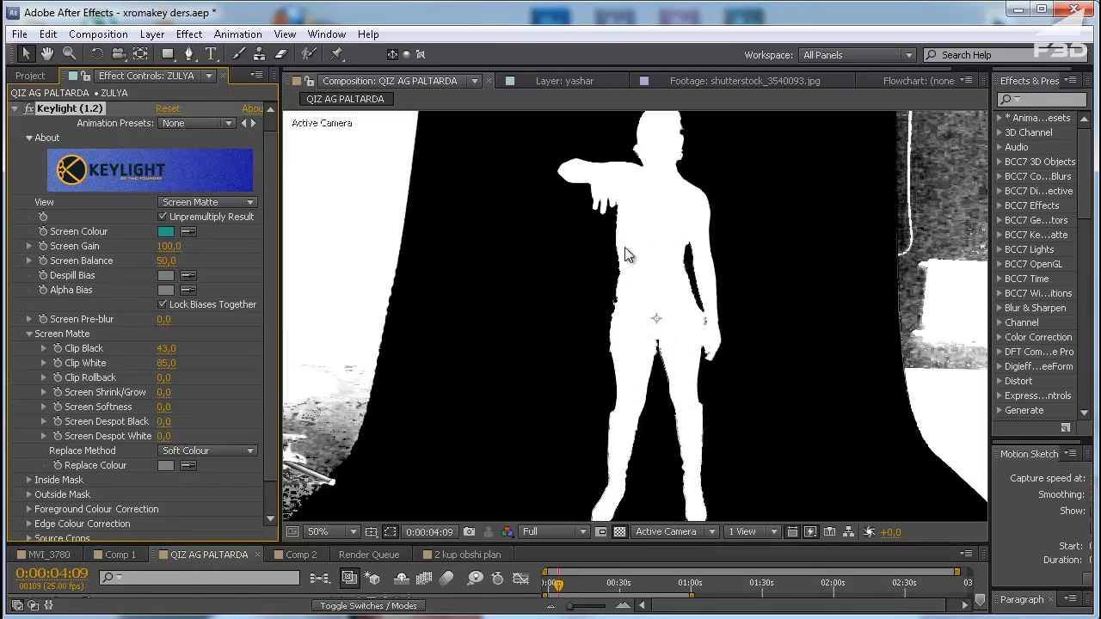
left_click(235, 205)
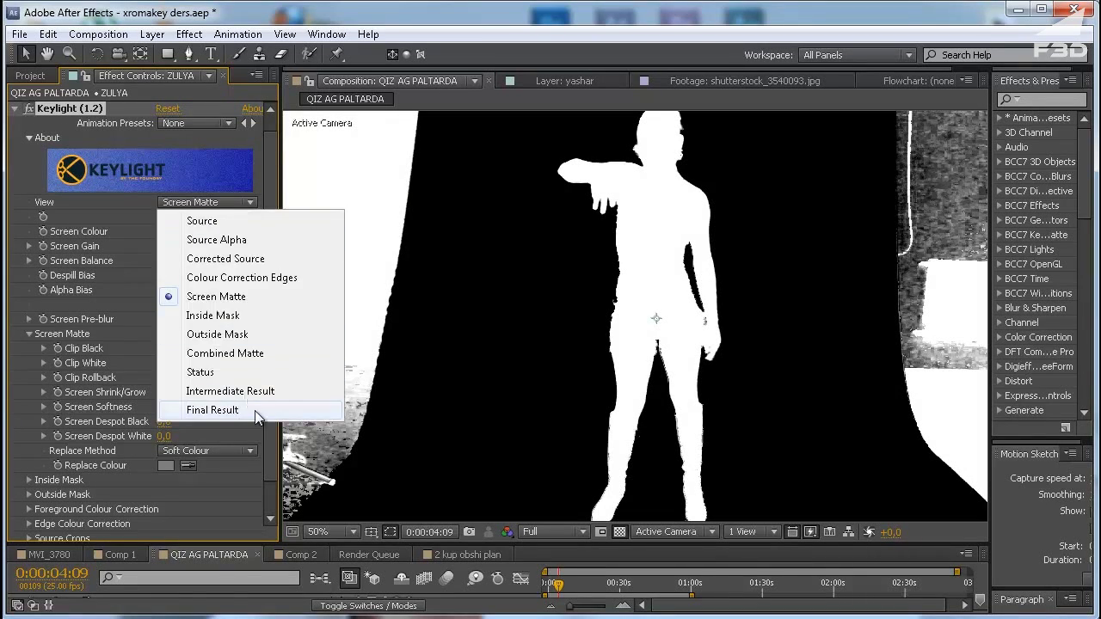
Step: Switch Keylight's View back to Final Result and check the keyed frame enlarged
left_click(260, 413)
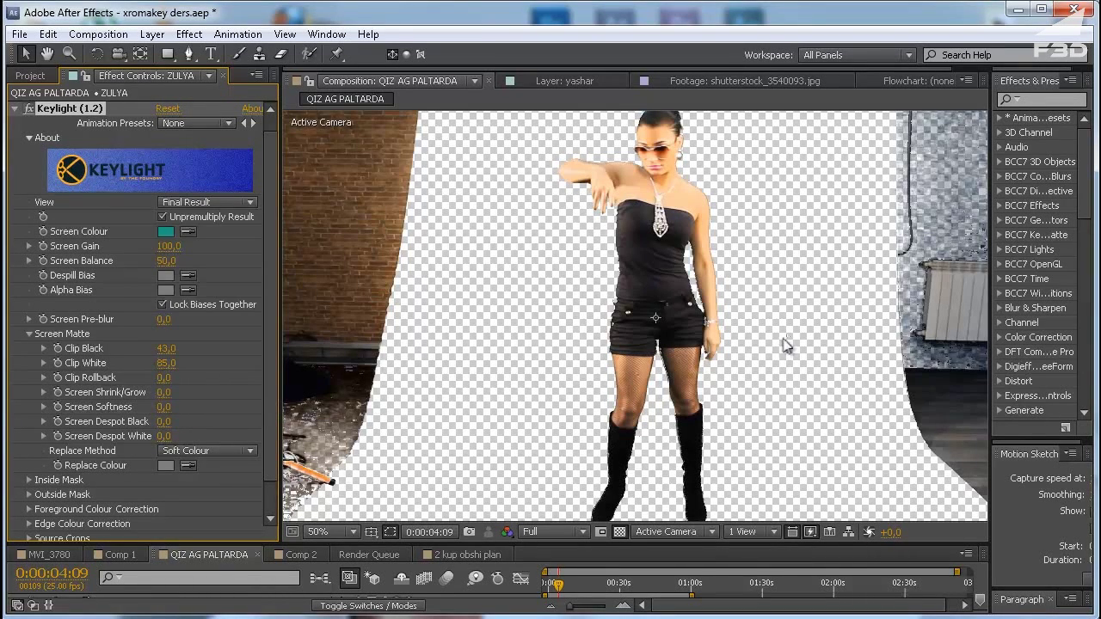
key("comma")
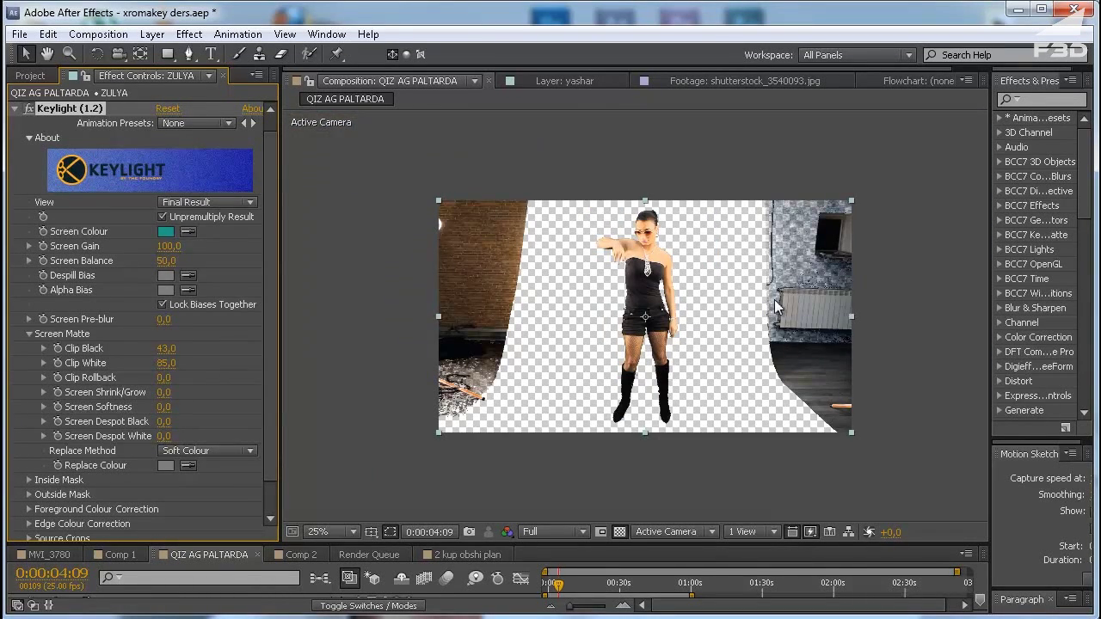
key("period")
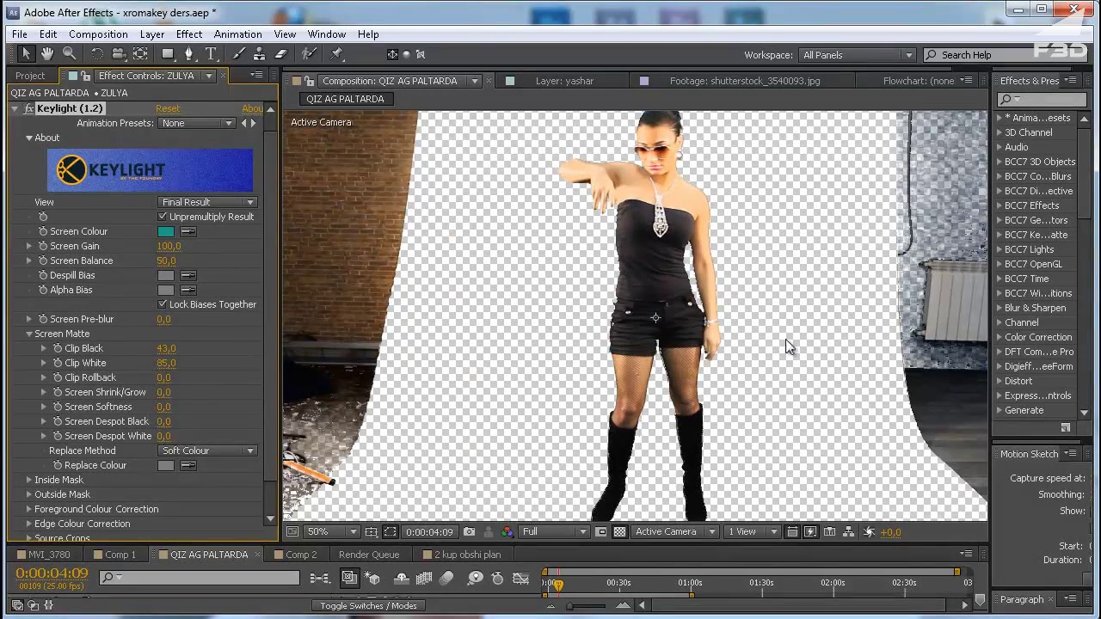
key("grave")
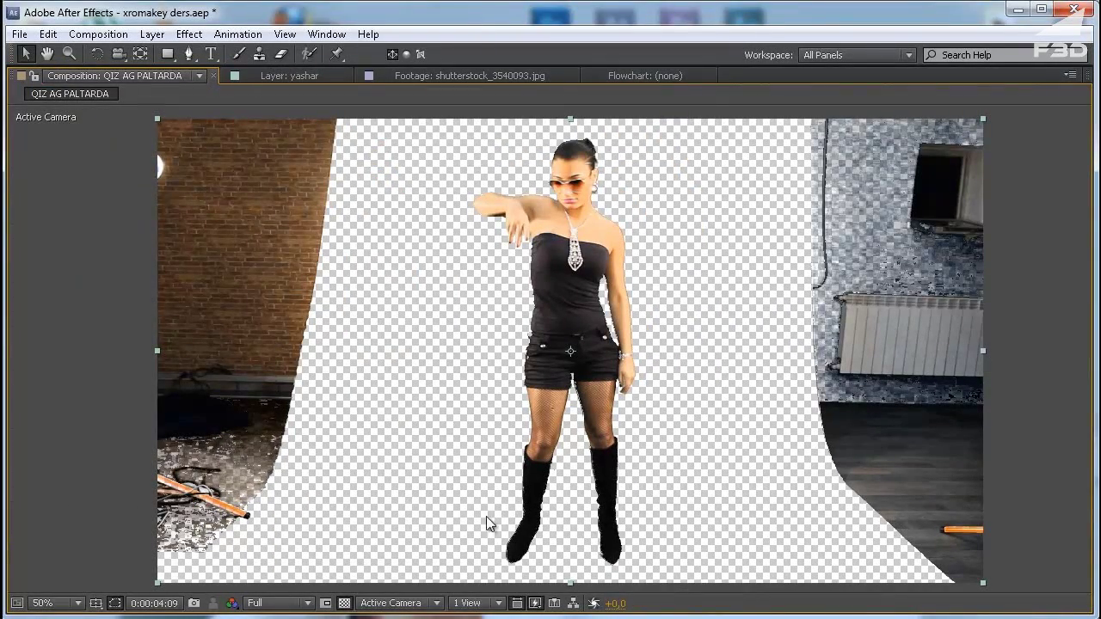
key("grave")
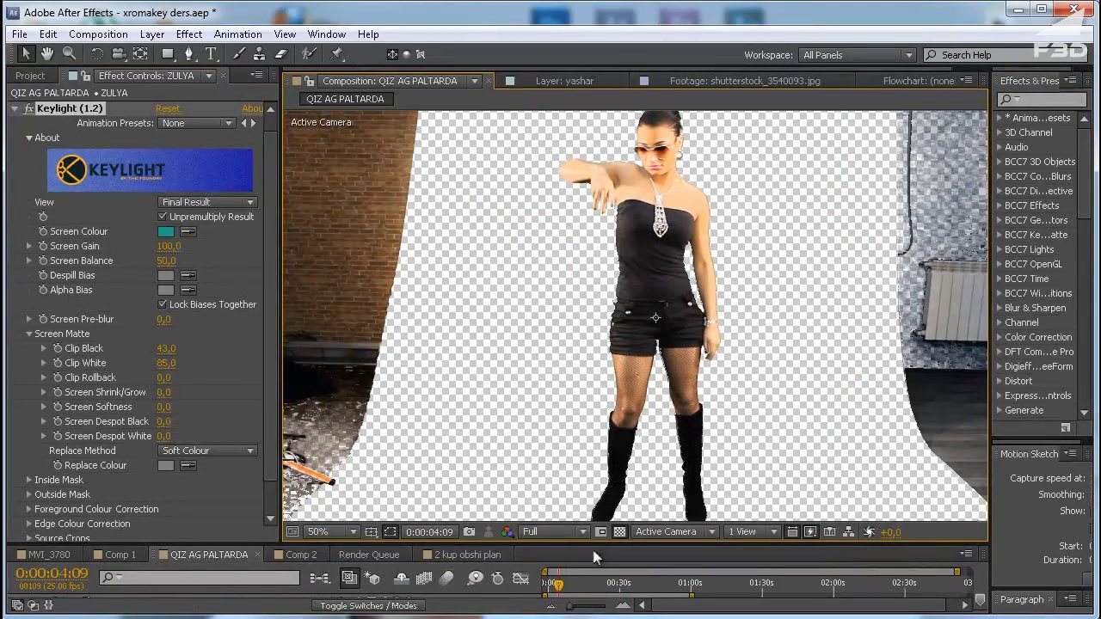
Step: Preview the keyed woman over transparency from 0:00:13:19 and scrub through the clip
key("comma")
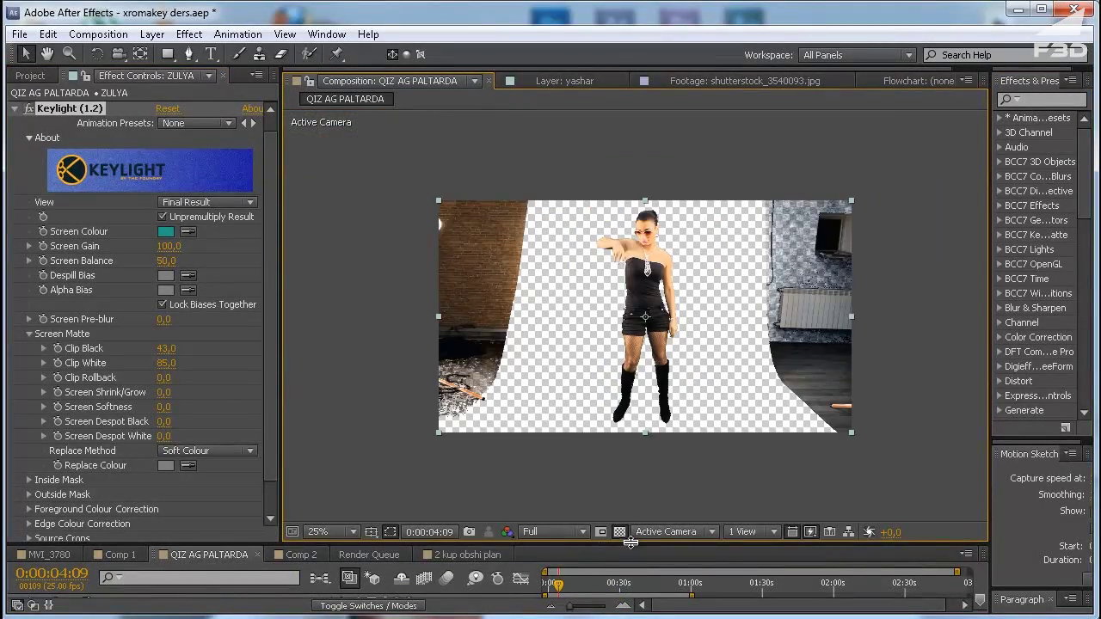
left_click_drag(631, 542, 630, 445)
left_click(581, 487)
key("space")
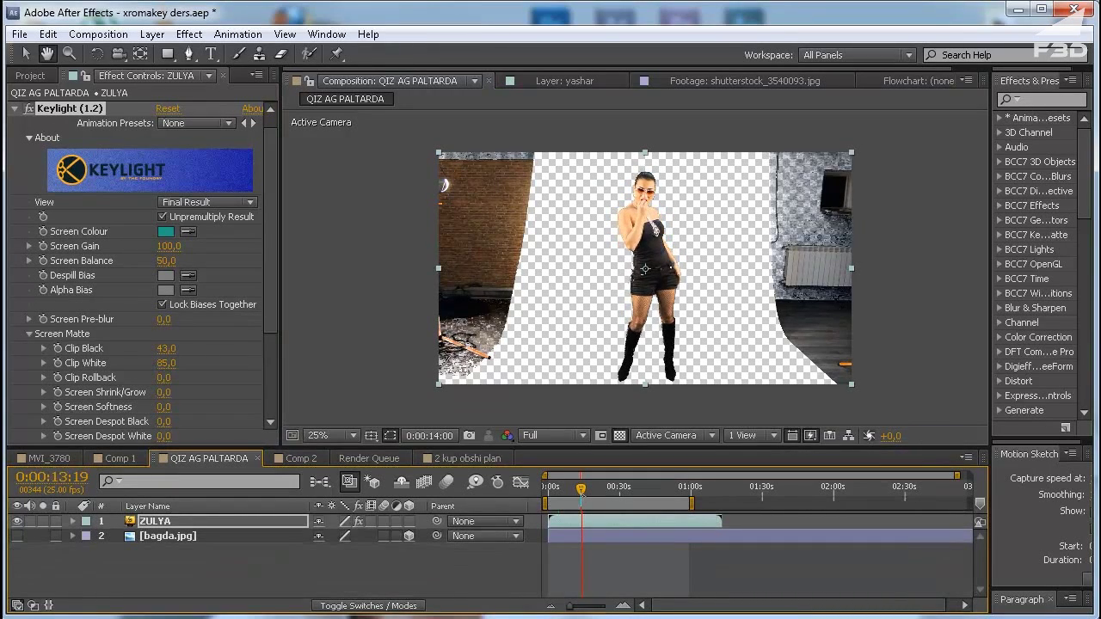
key("space")
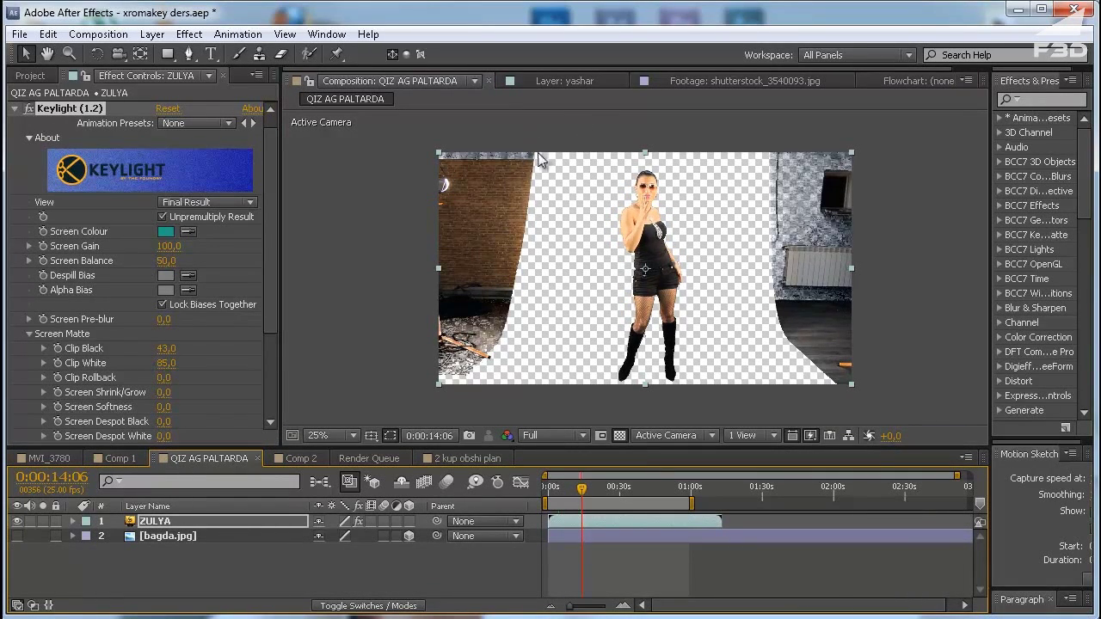
mouse_move(584, 487)
left_mouse_down()
mouse_move(611, 492)
mouse_move(566, 488)
left_mouse_up()
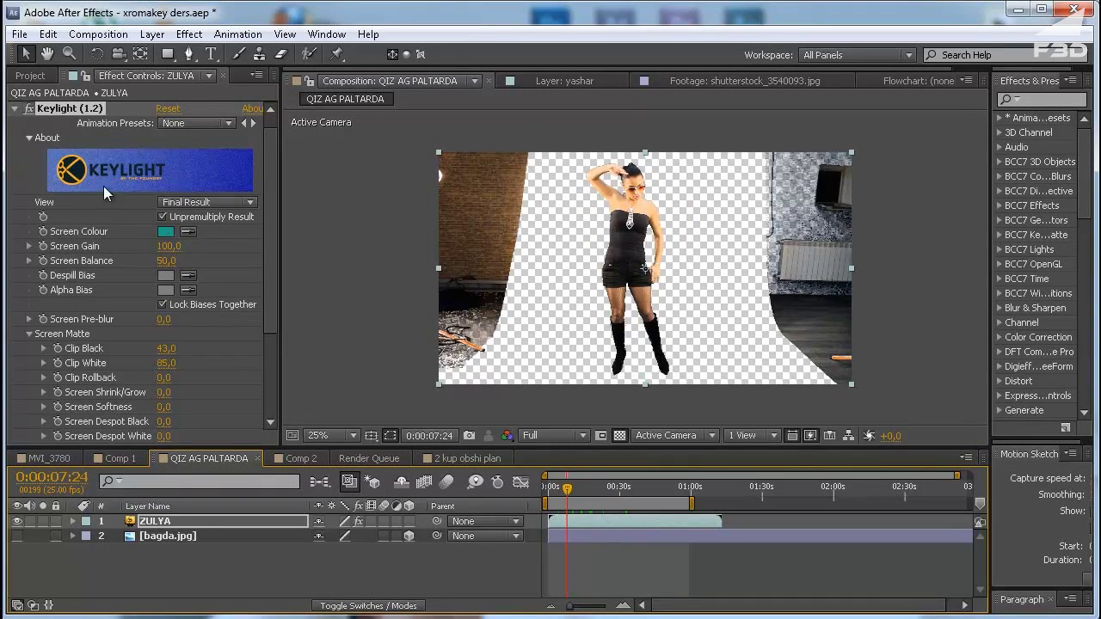
scroll(651, 349, "up", 2)
left_click_drag(614, 447, 611, 559)
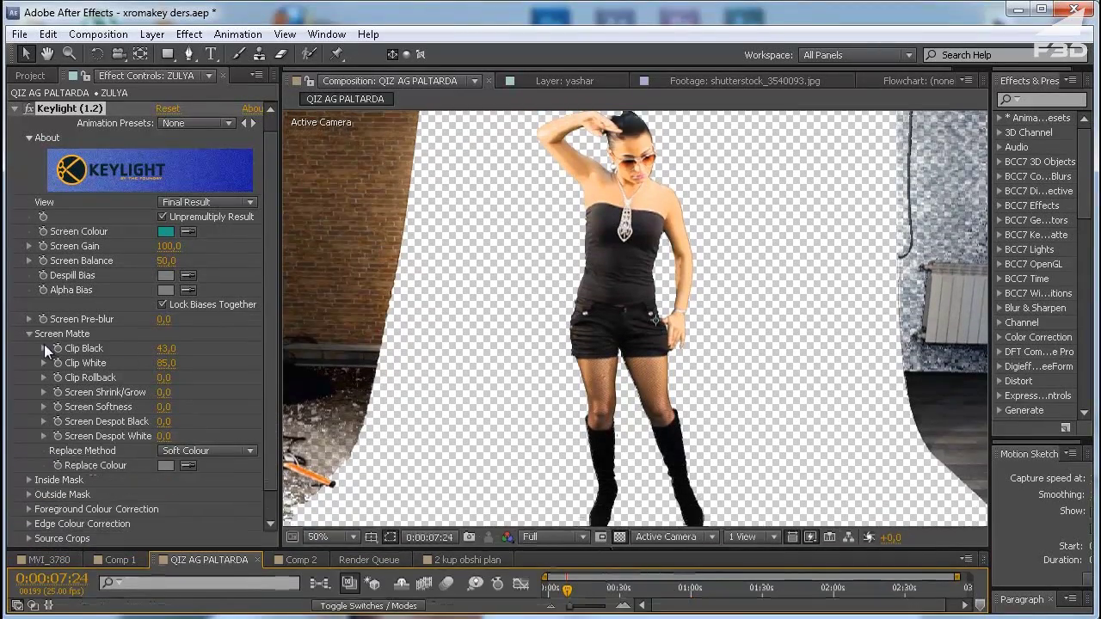
Step: Raise Keylight's Screen Softness to about 1.7, inspecting the matte edges zoomed in
scroll(269, 325, "down", 1)
scroll(207, 381, "down", 1)
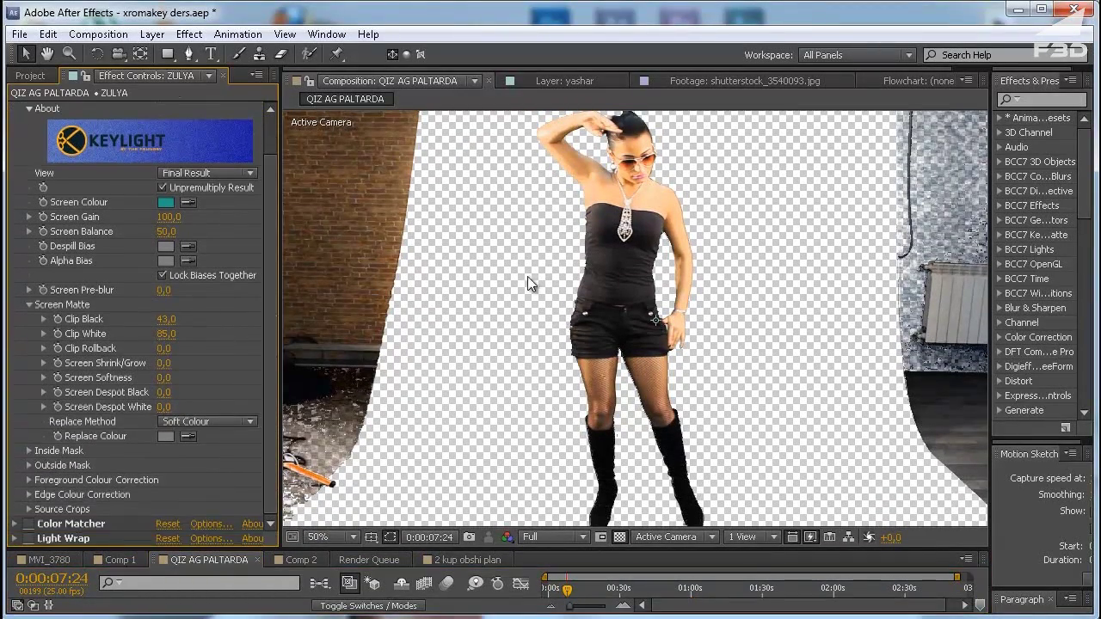
key("period")
key("period")
key("period")
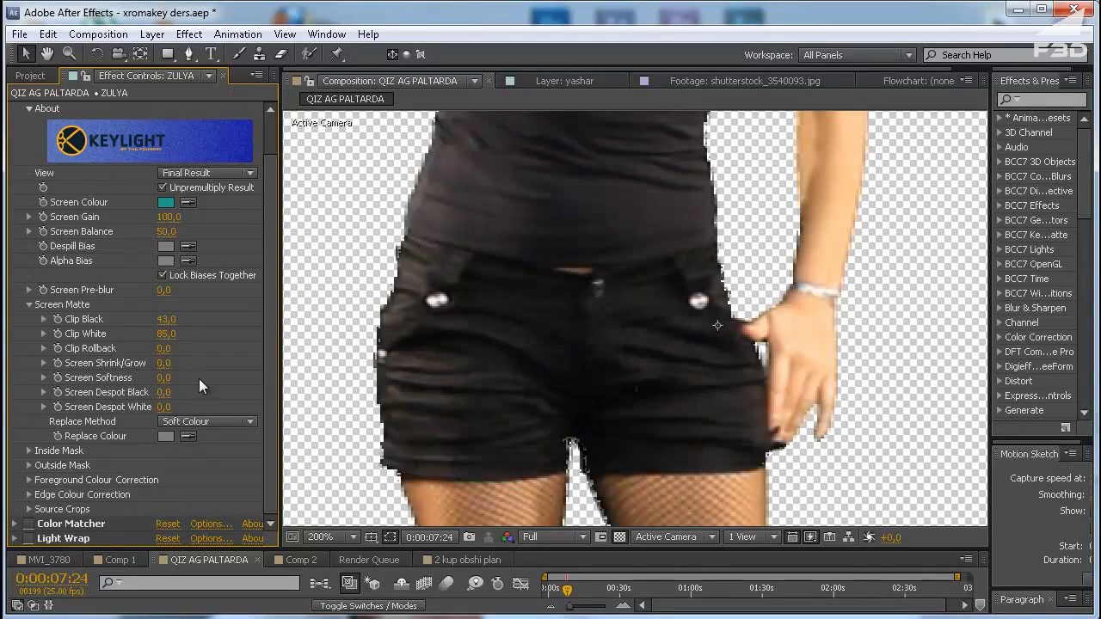
left_click_drag(161, 378, 180, 380)
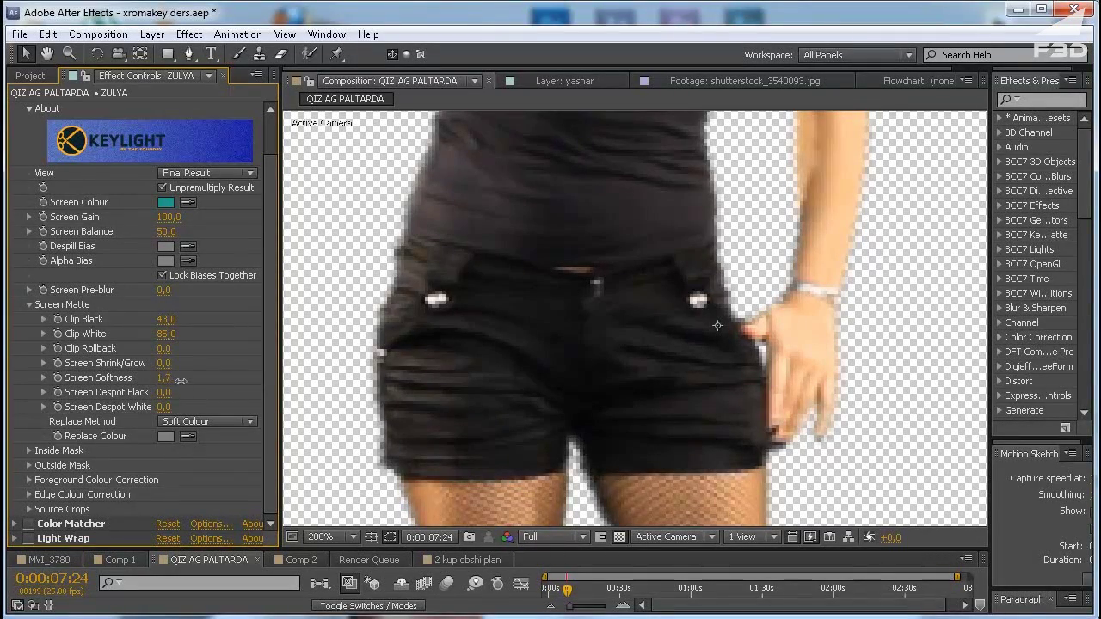
key("comma")
key("comma")
key("comma")
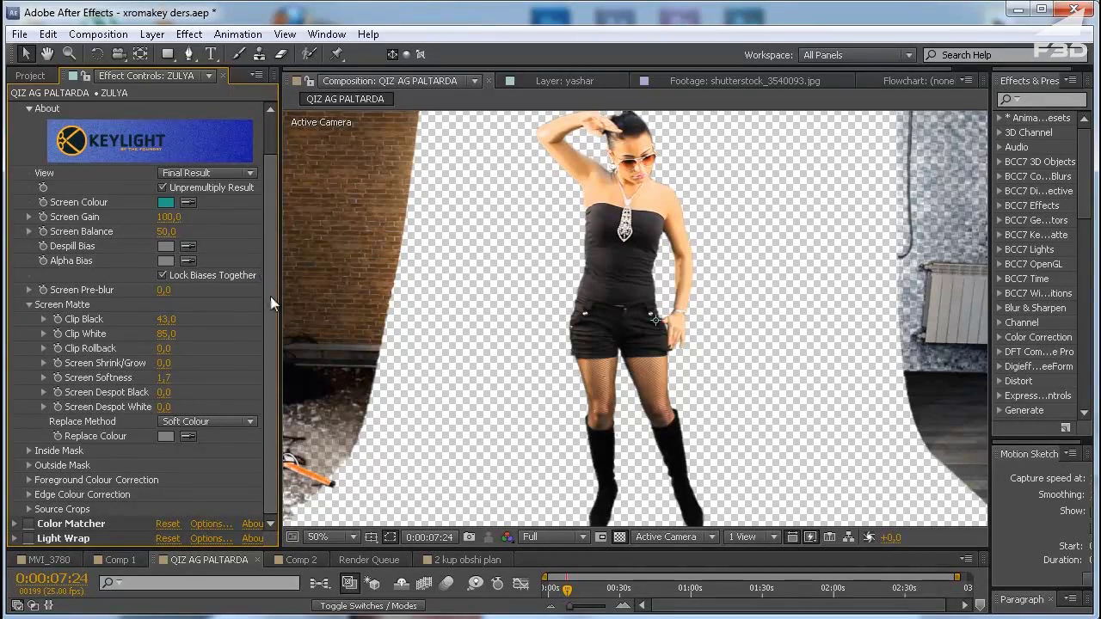
Step: Adjust Screen Shrink/Grow through several negative values, settling on -1.8
left_click_drag(162, 363, 151, 354)
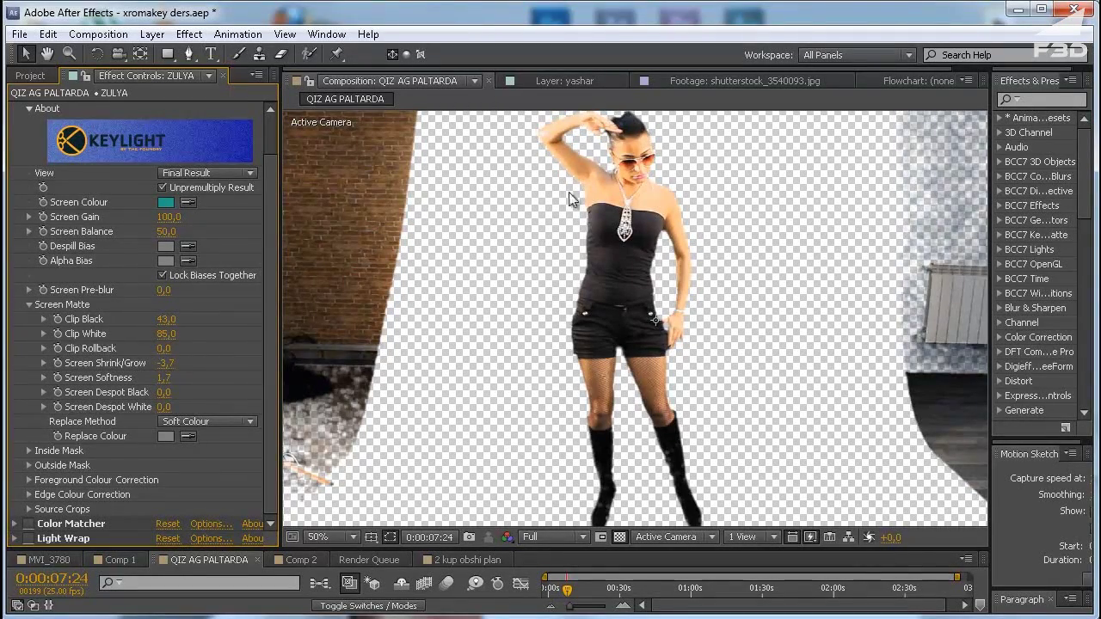
scroll(581, 286, "up", 4)
mouse_move(164, 363)
left_mouse_down()
mouse_move(186, 362)
mouse_move(121, 362)
mouse_move(155, 362)
left_mouse_up()
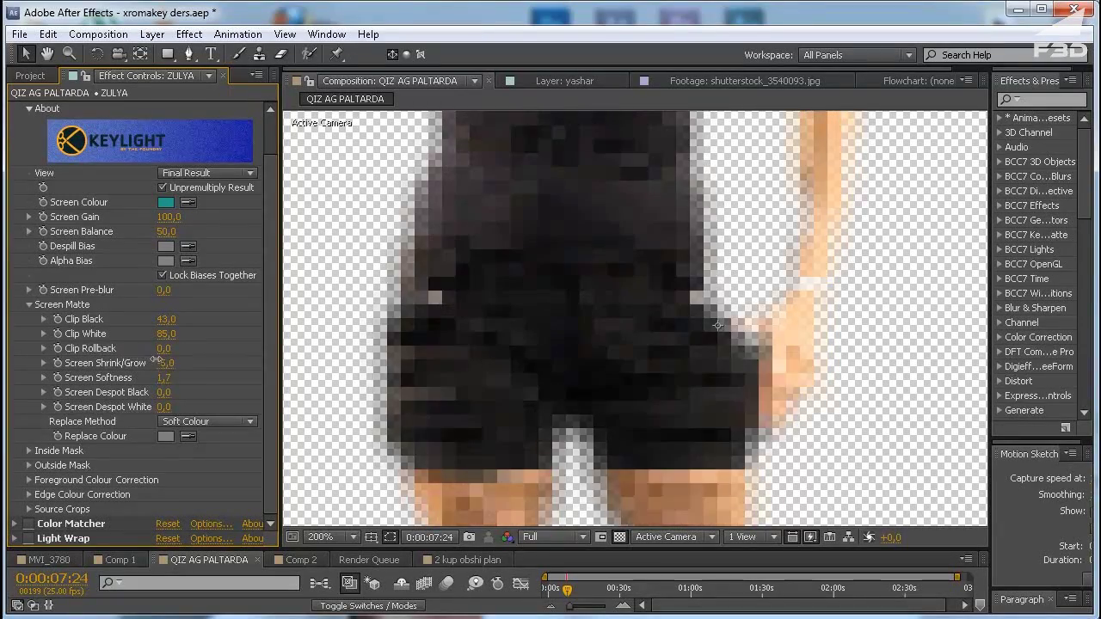
key("comma")
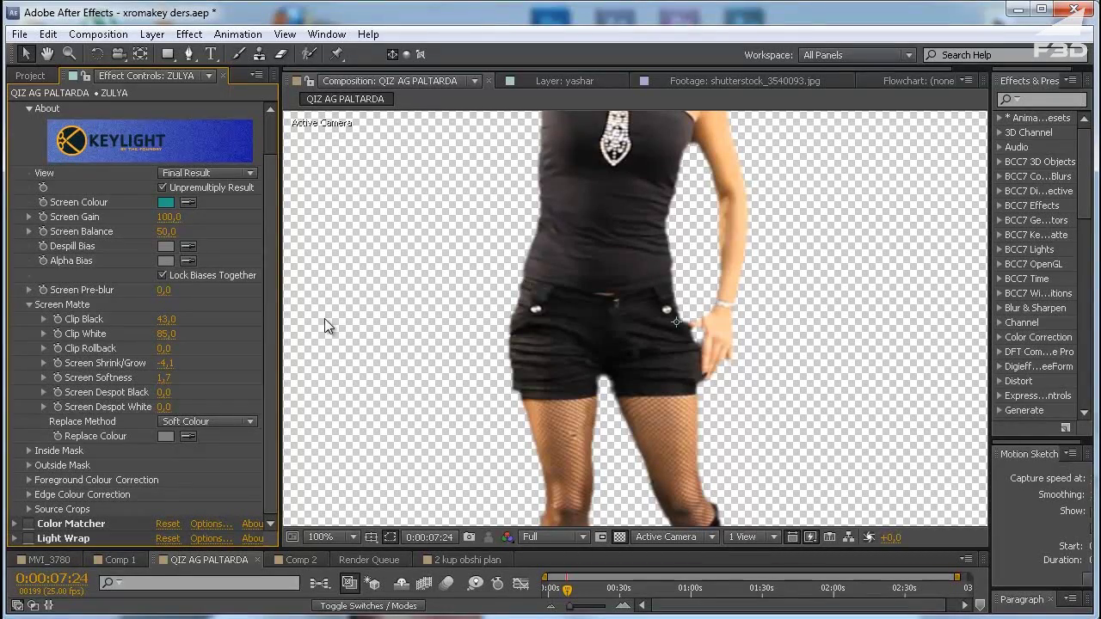
left_click_drag(166, 363, 190, 363)
Step: Review the whole composition at several zooms and maximised, ending at 25%
key("comma")
key("comma")
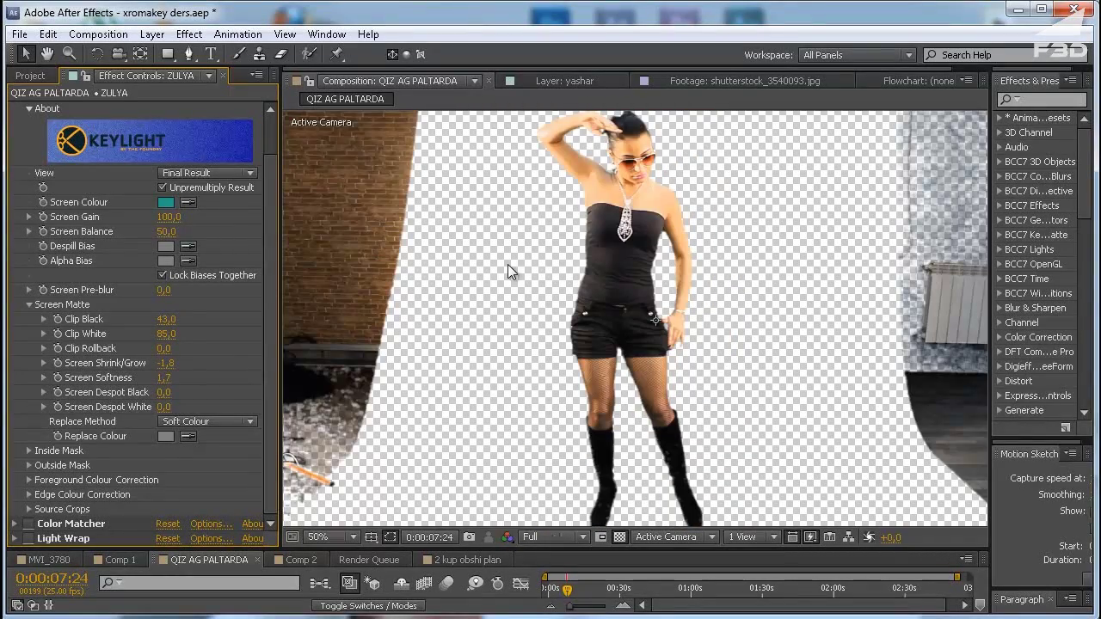
key("comma")
key("period")
key("grave")
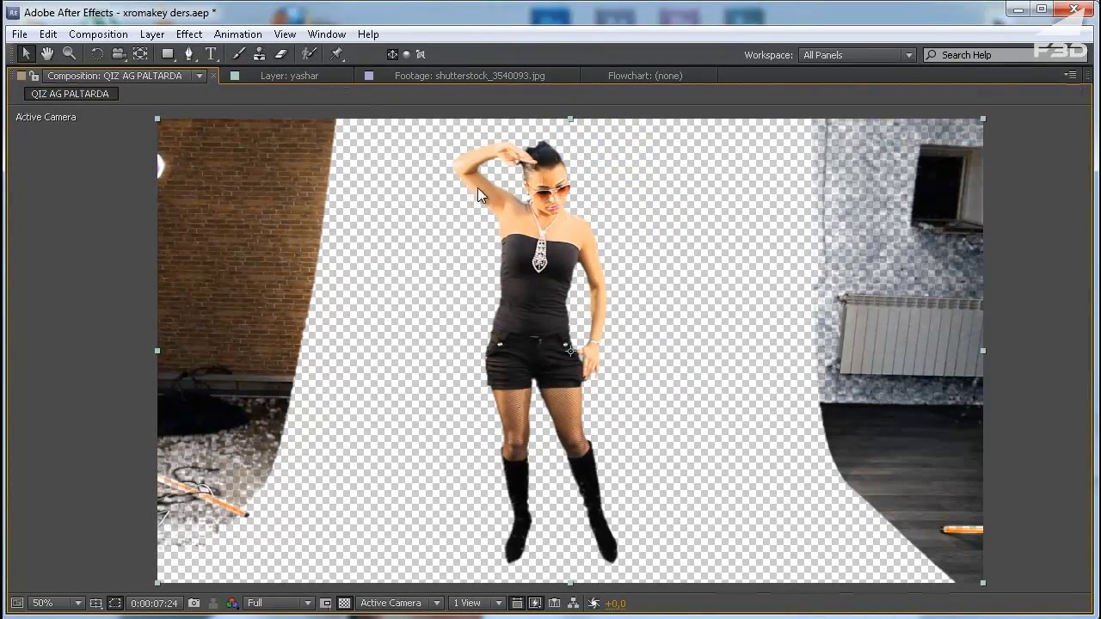
key("grave")
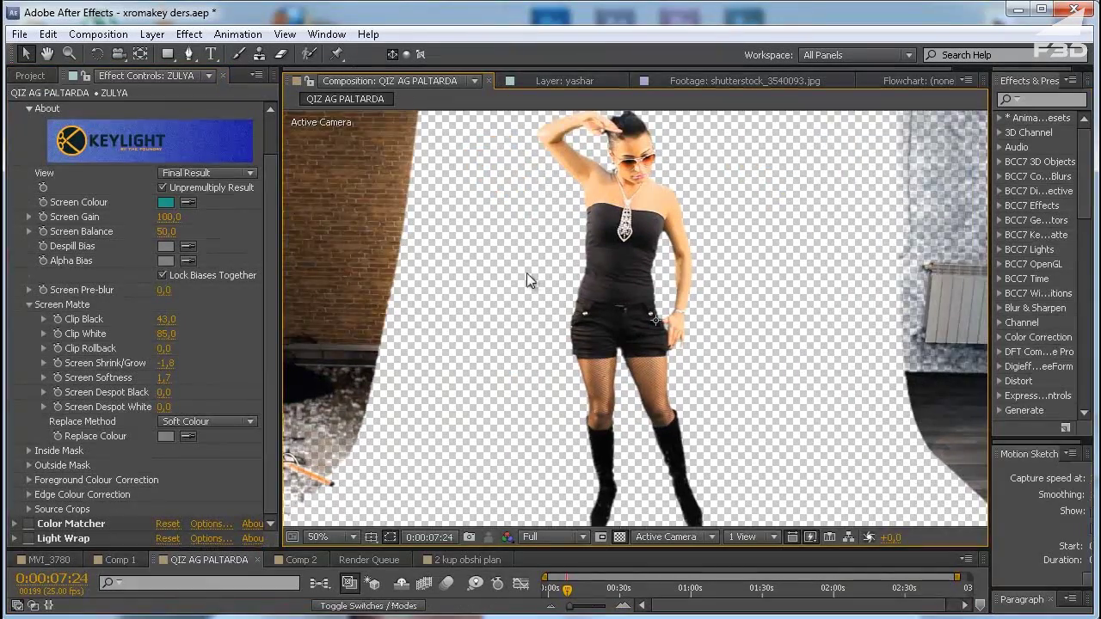
key("comma")
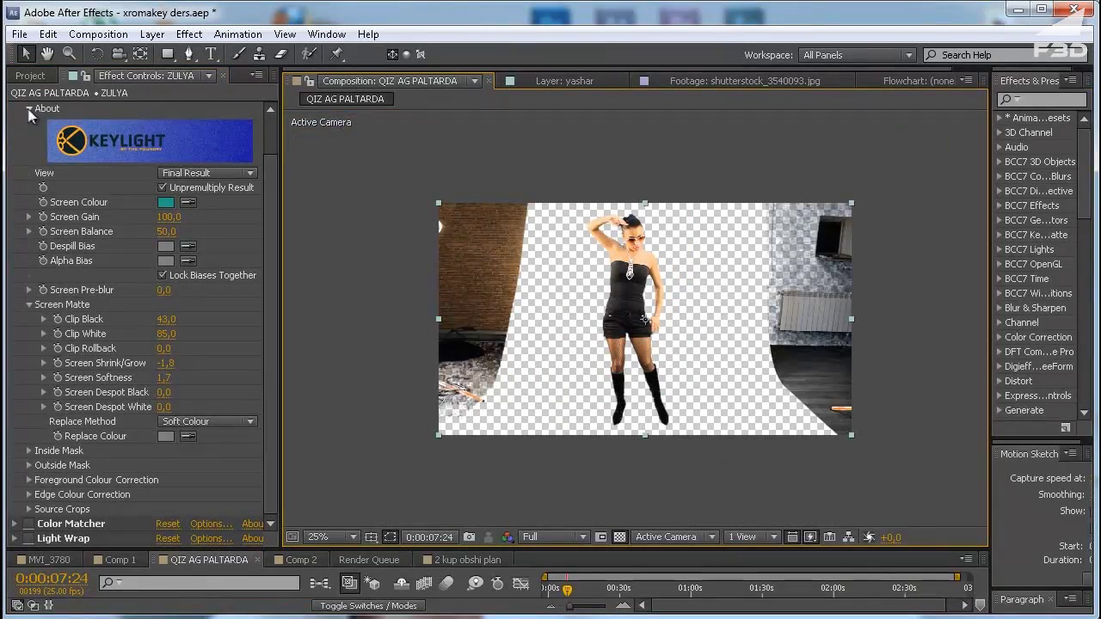
Step: Enlarge the timeline to reveal the ZULYA and bagda.jpg layer rows
scroll(270, 168, "up", 2)
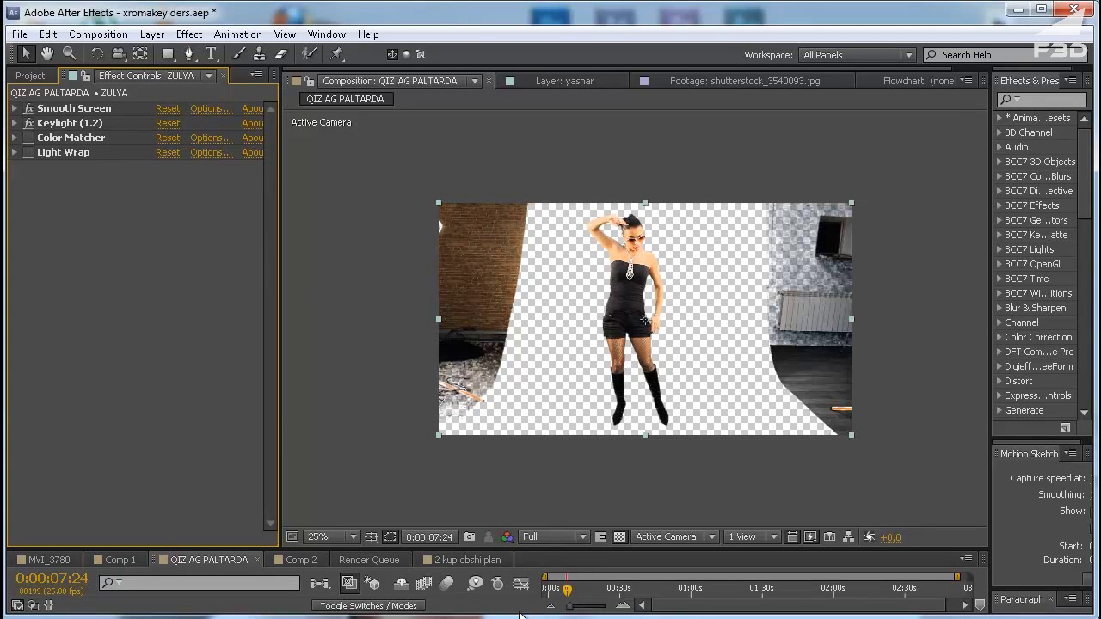
left_click_drag(576, 550, 576, 481)
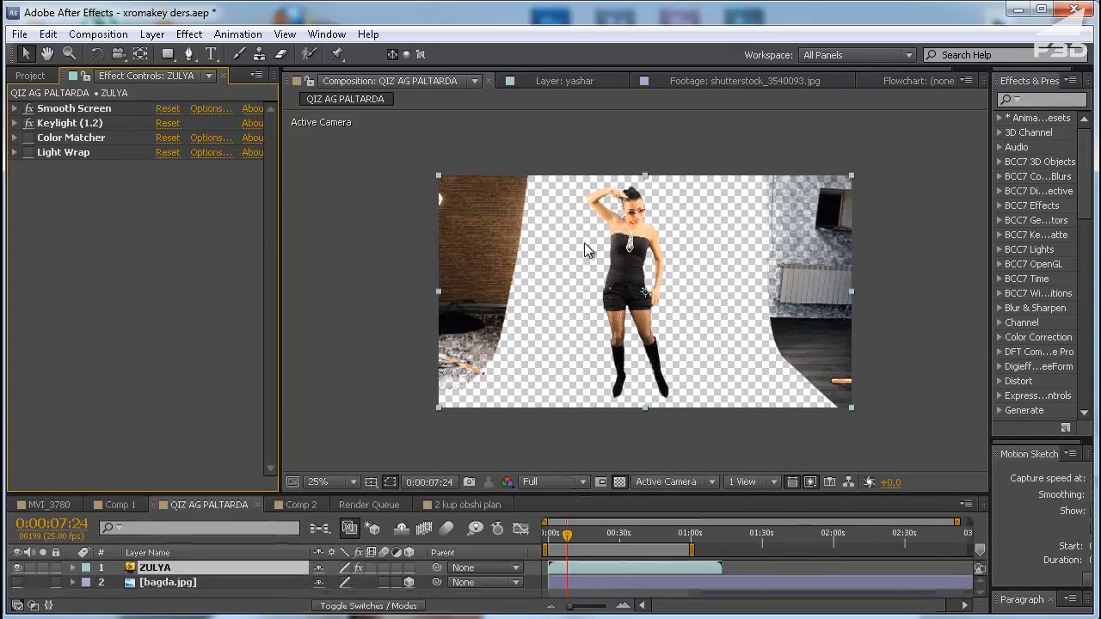
left_click(106, 568)
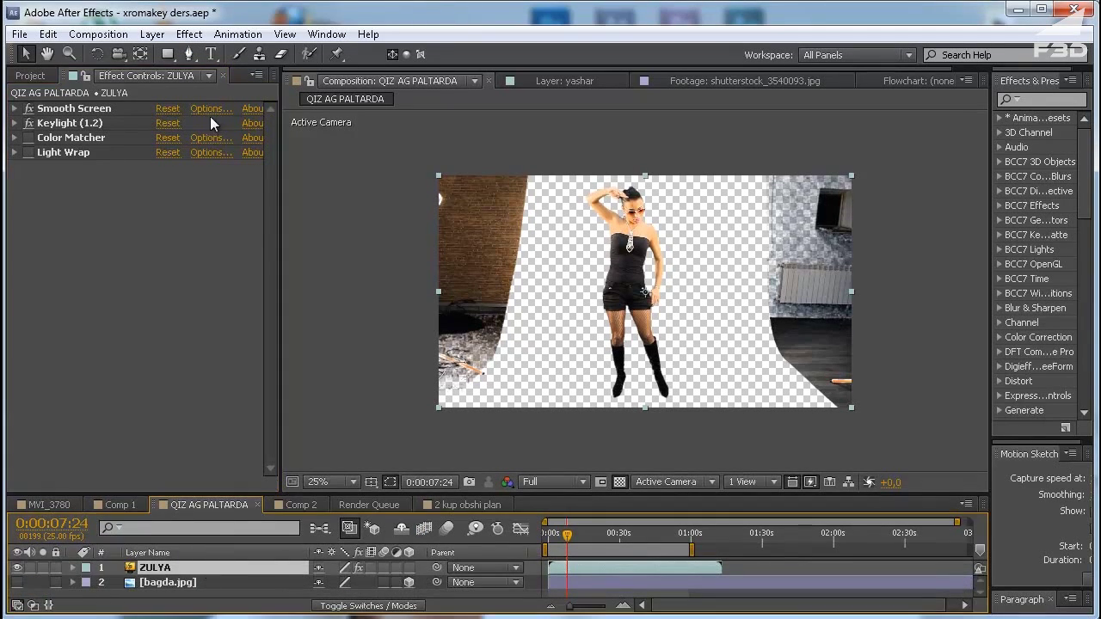
left_click(188, 53)
Step: Draw a closed Pen-tool mask around the woman on the ZULYA layer
left_click_drag(542, 164, 533, 243)
left_click(523, 387)
left_click_drag(643, 430, 760, 431)
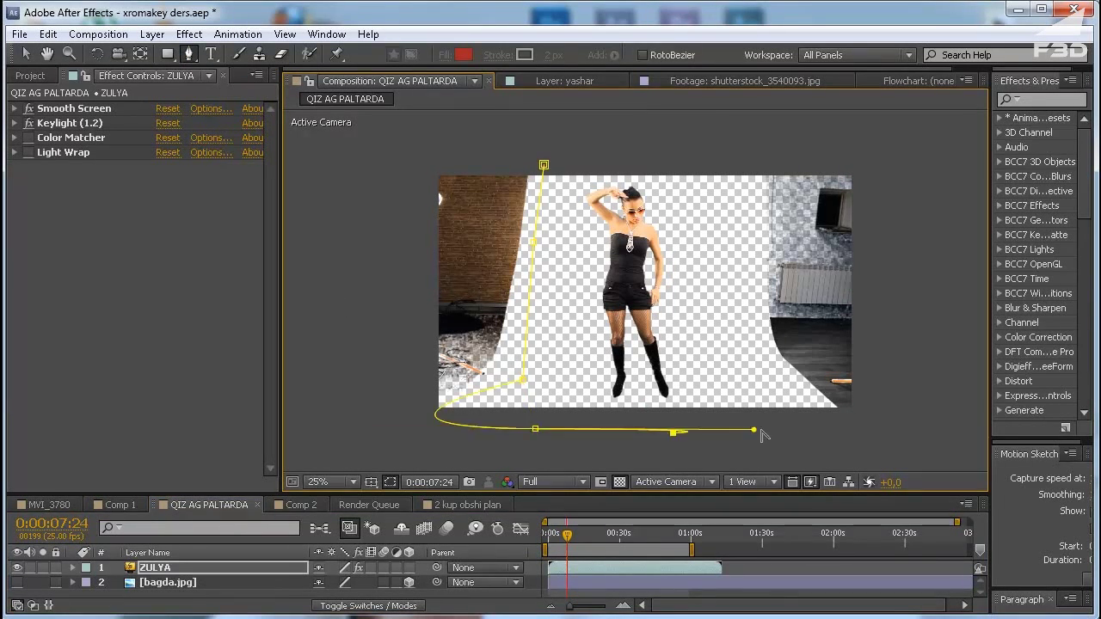
left_click(775, 395)
left_click(726, 275)
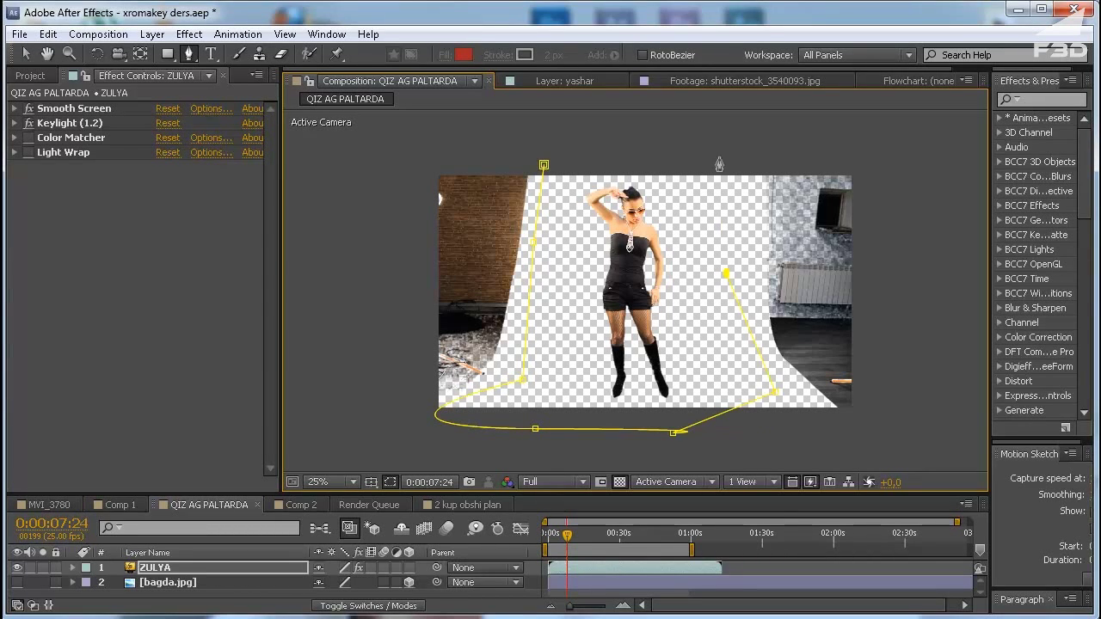
left_click(542, 169)
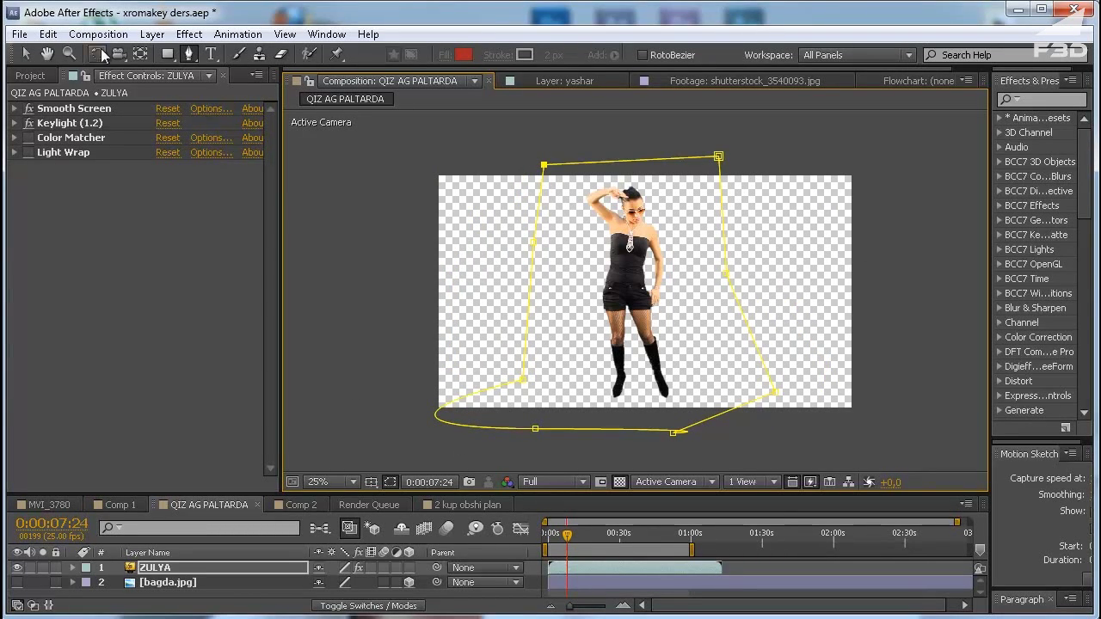
Step: Reshape the mask's bottom curve with the Selection tool
left_click(26, 53)
left_click_drag(535, 429, 672, 434)
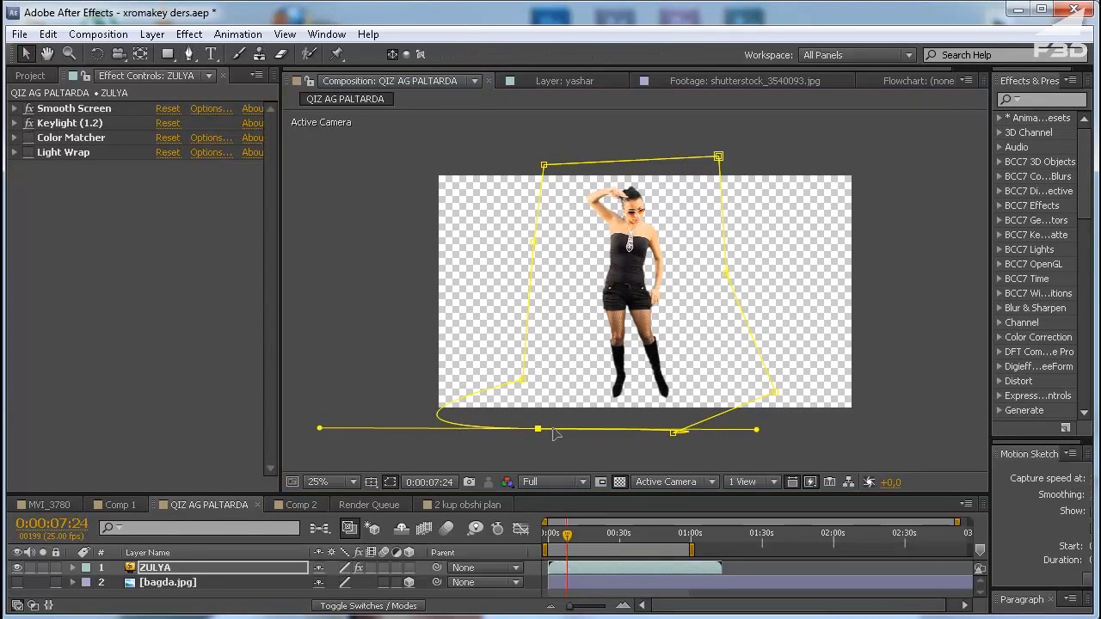
scroll(575, 418, "up", 2)
scroll(593, 417, "down", 2)
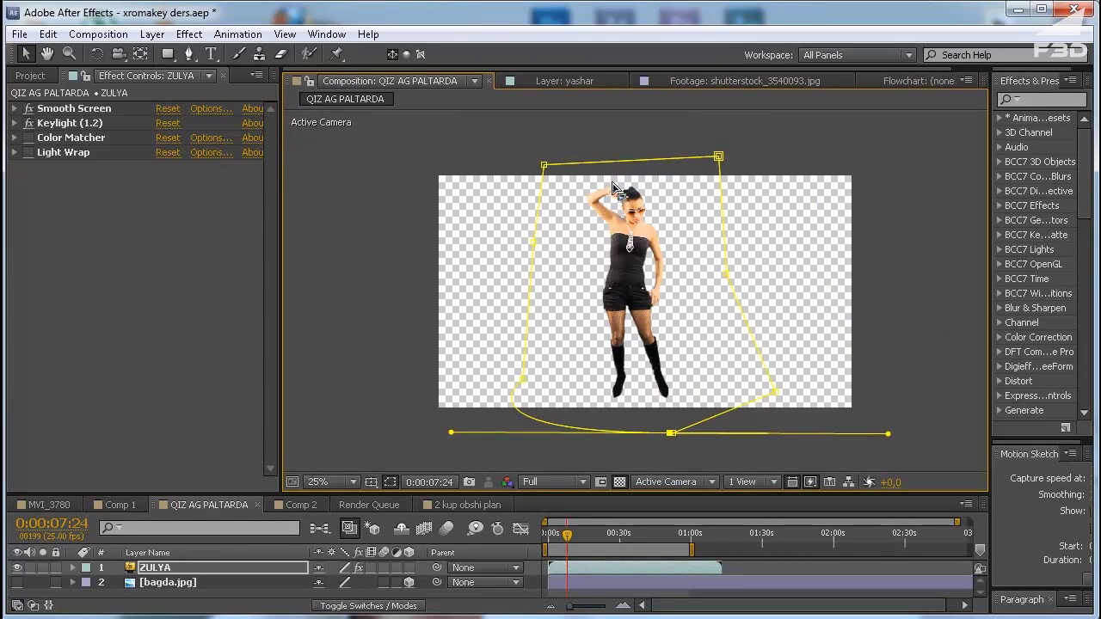
Step: Turn on layer 2 bagda.jpg and review the composite maximized at 50% zoom
left_click(17, 582)
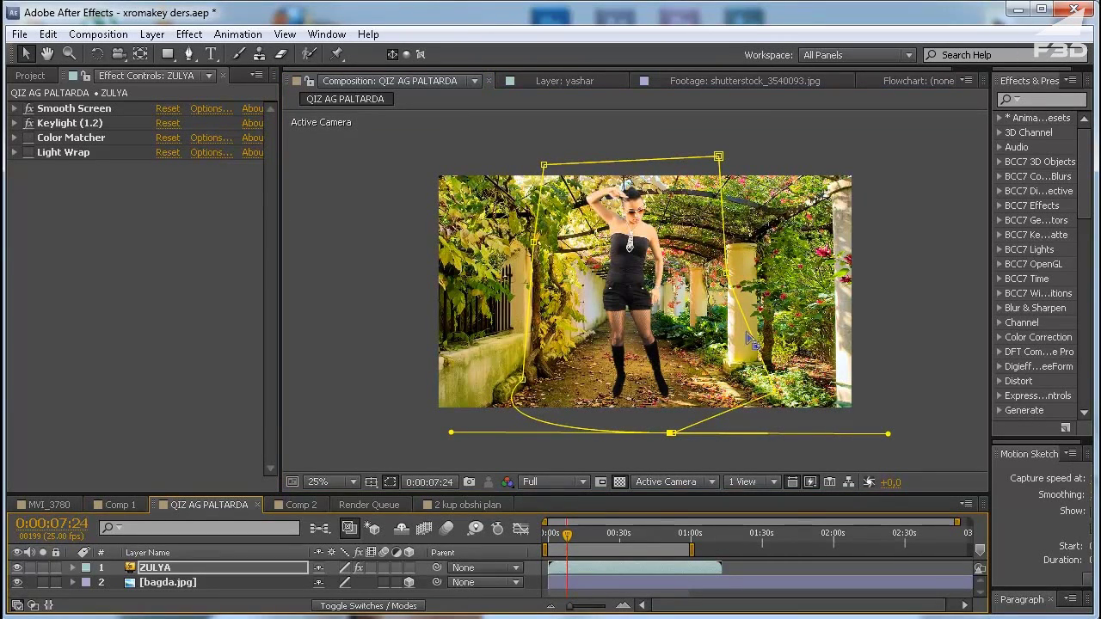
key("period")
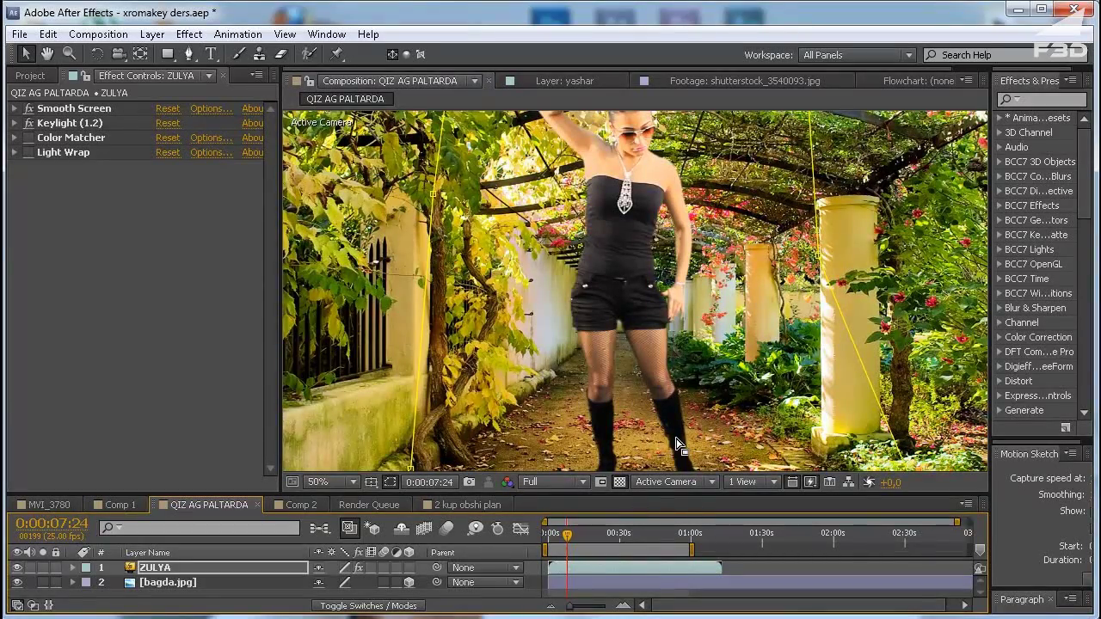
key("grave")
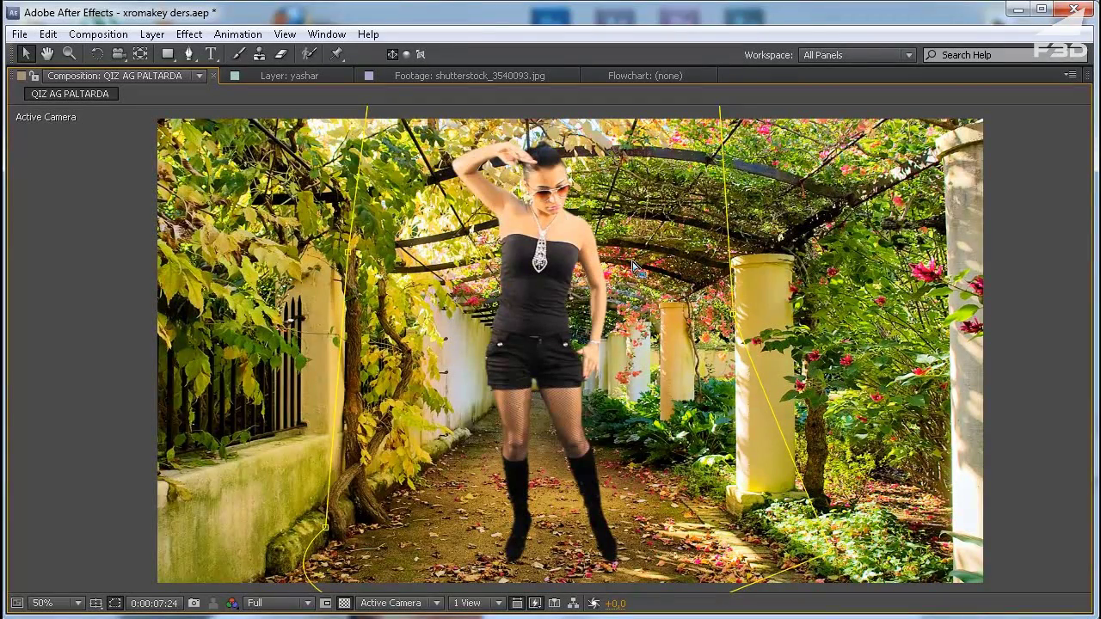
key("grave")
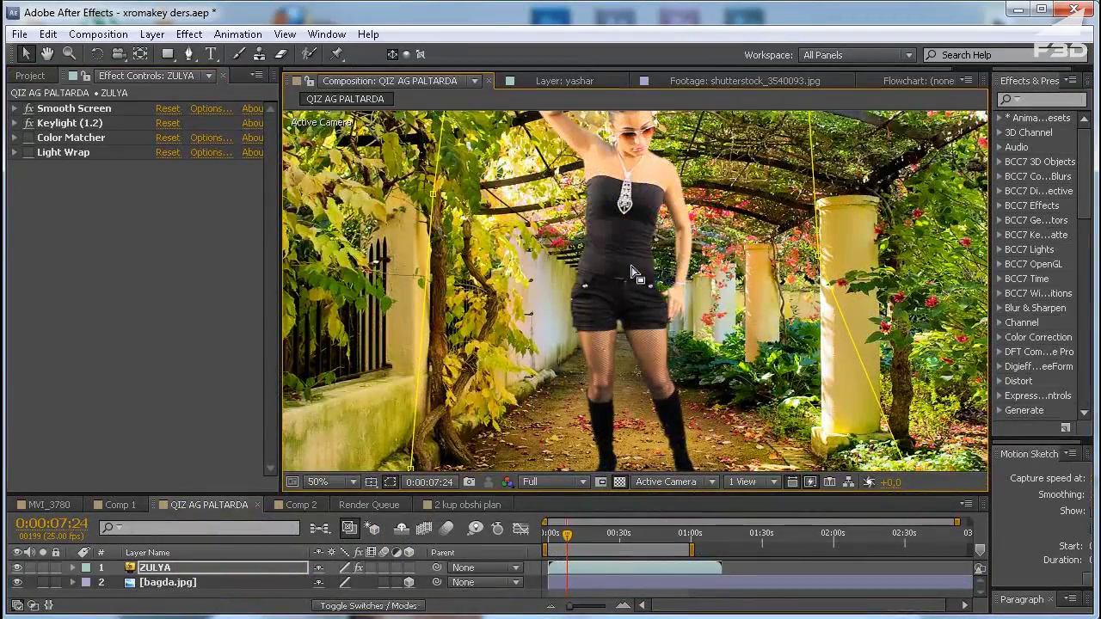
scroll(636, 275, "down", 2)
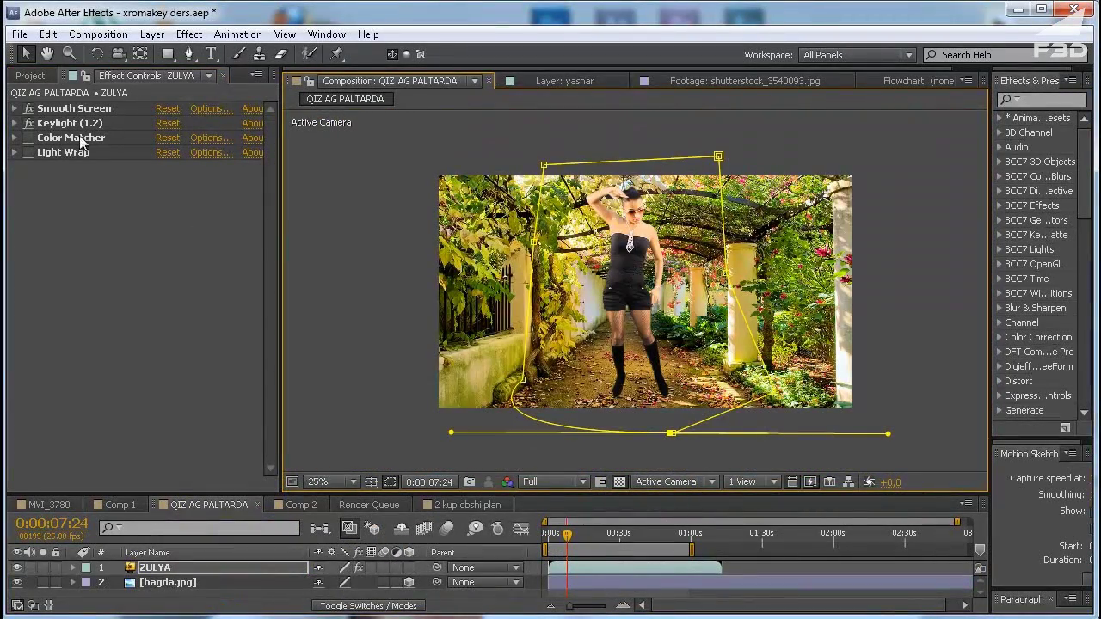
Step: Set ZULYA's Color Matcher Target Layer to 2. bagda.jpg
right_click(125, 231)
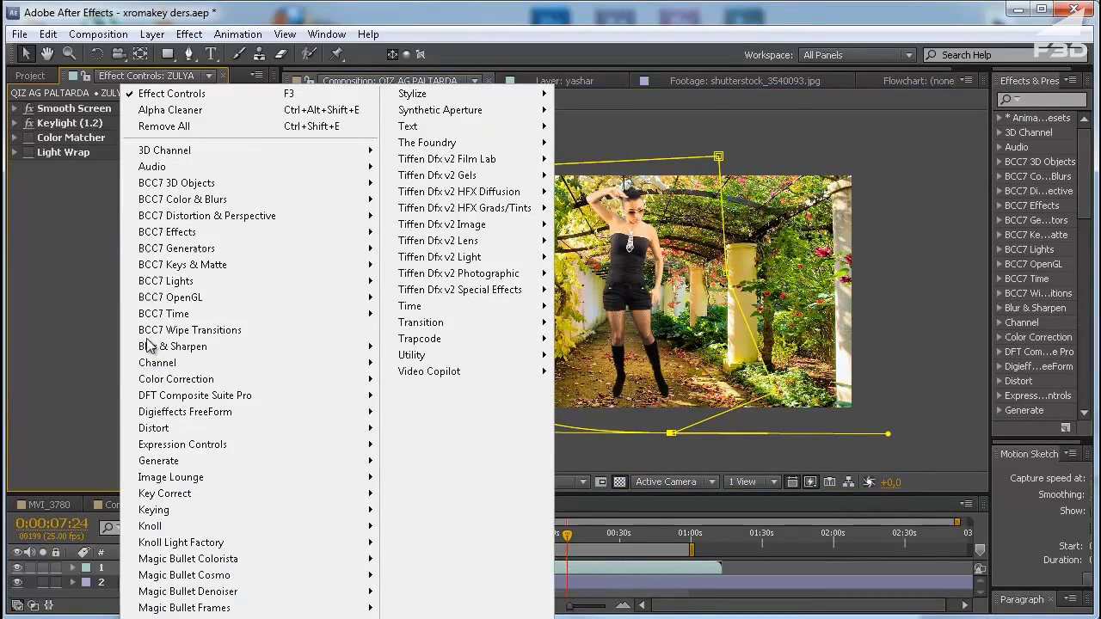
mouse_move(197, 497)
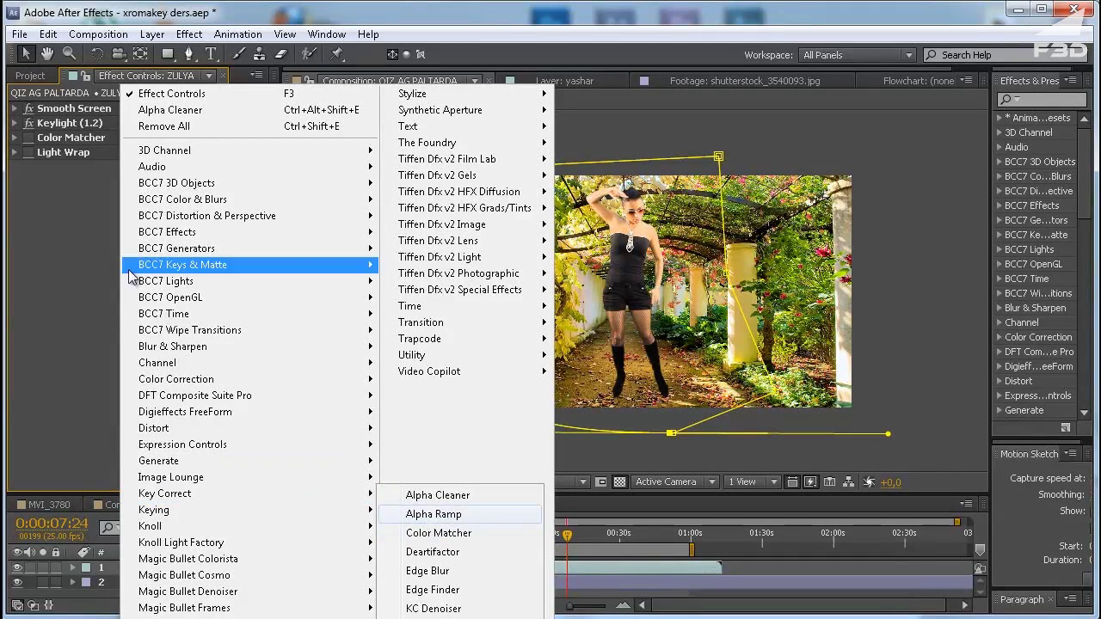
left_click(45, 181)
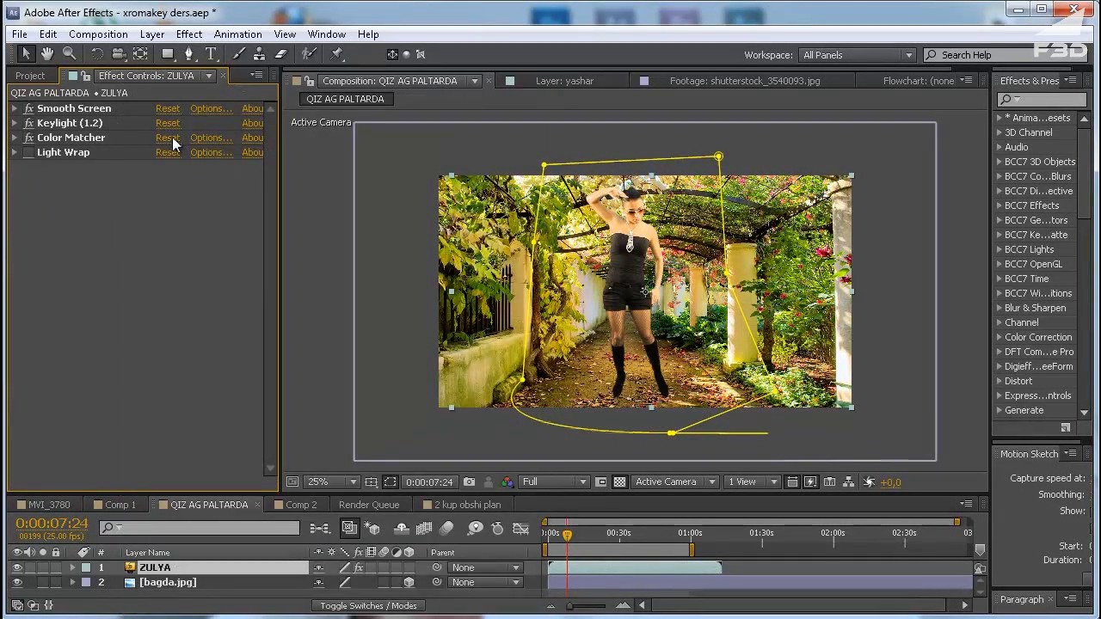
left_click(39, 139)
left_click(14, 138)
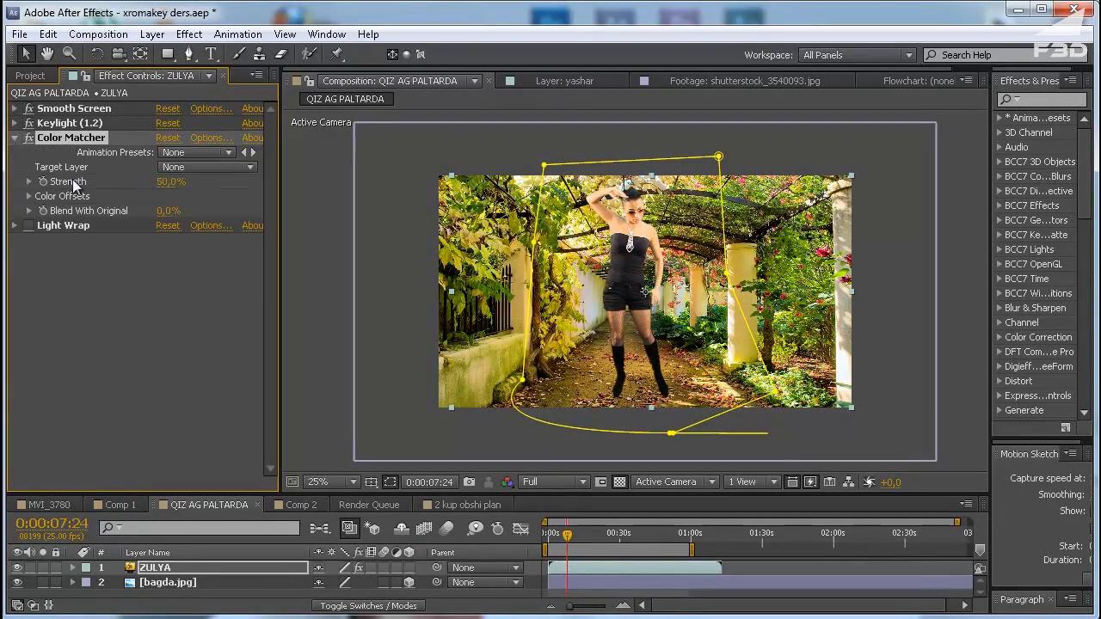
left_click(228, 168)
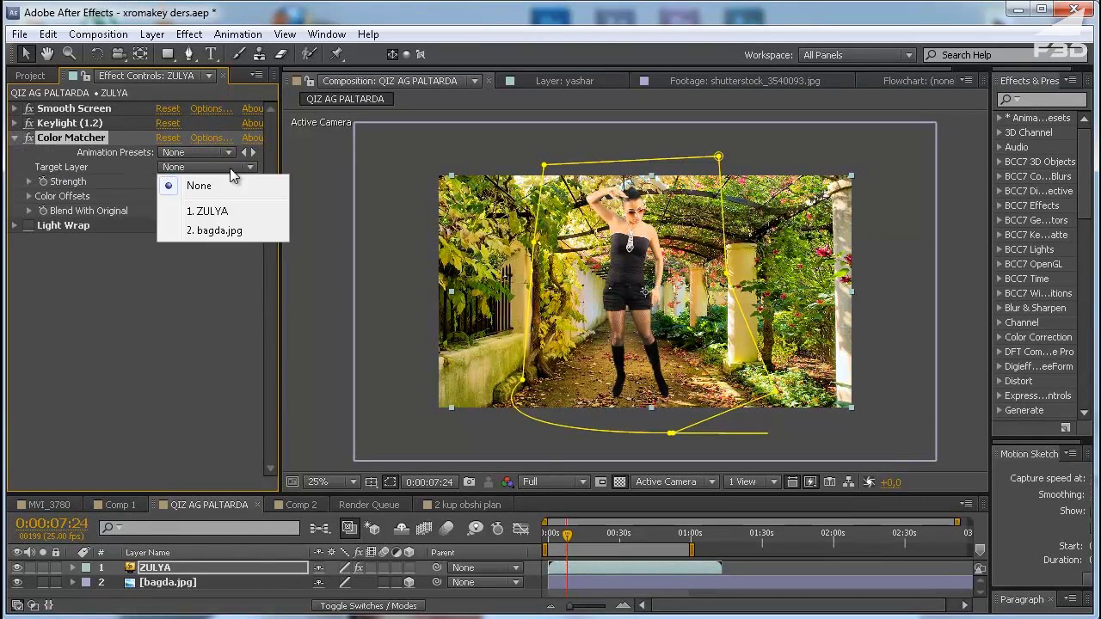
left_click(241, 232)
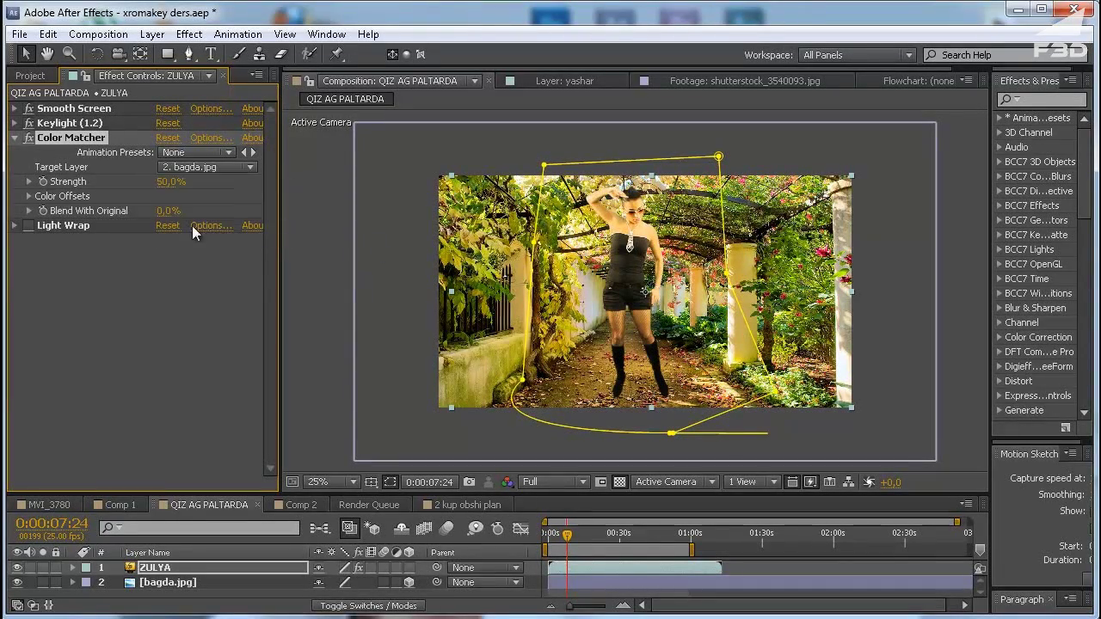
Step: Review the colour-matched woman in the maximized composition view at 50%
key("period")
key("period")
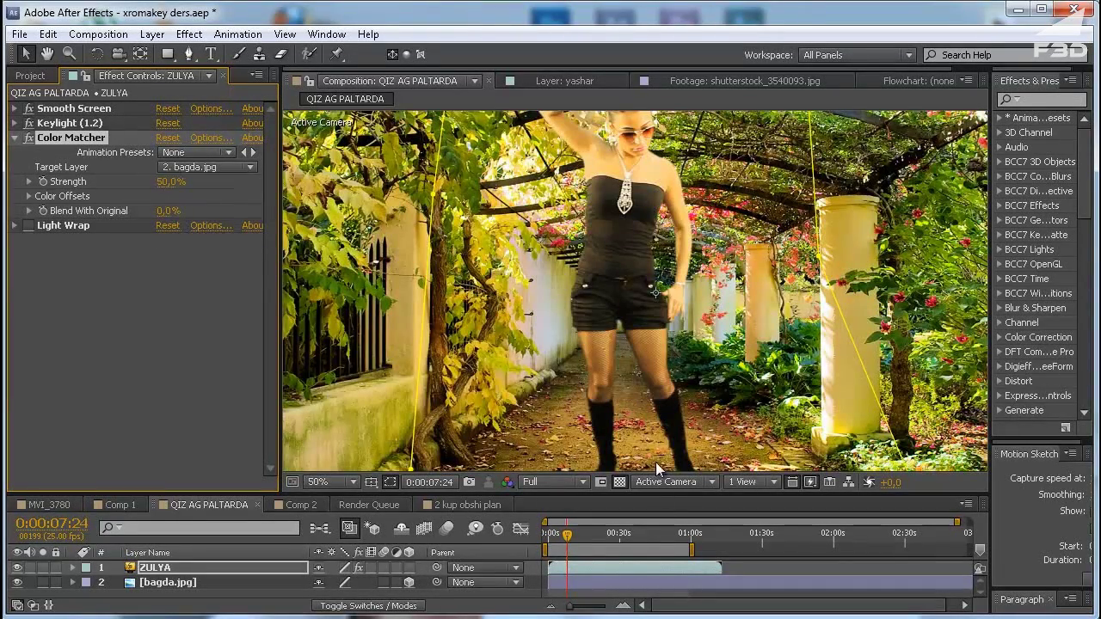
key("grave")
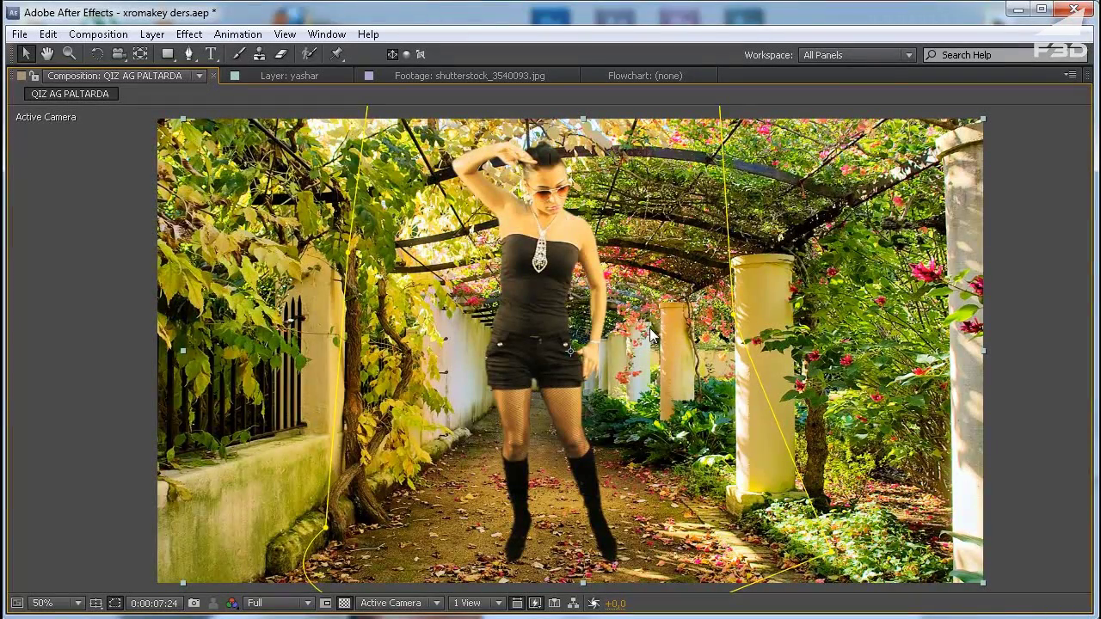
key("grave")
Step: Select bagda.jpg and move the current time to 0:00:08:17
scroll(667, 290, "down", 4)
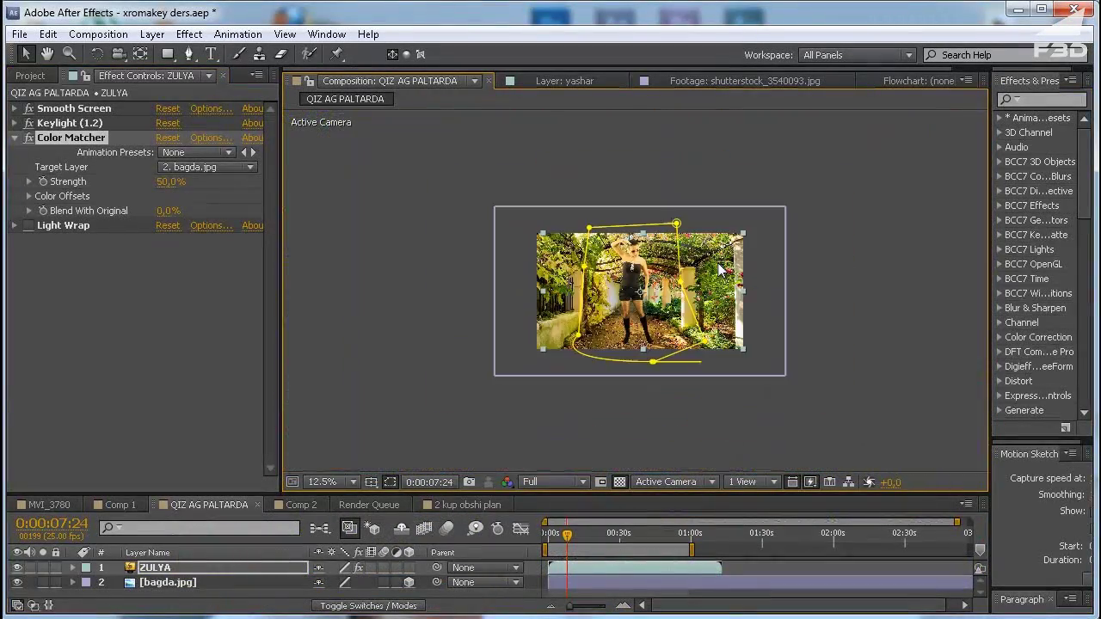
scroll(719, 269, "up", 2)
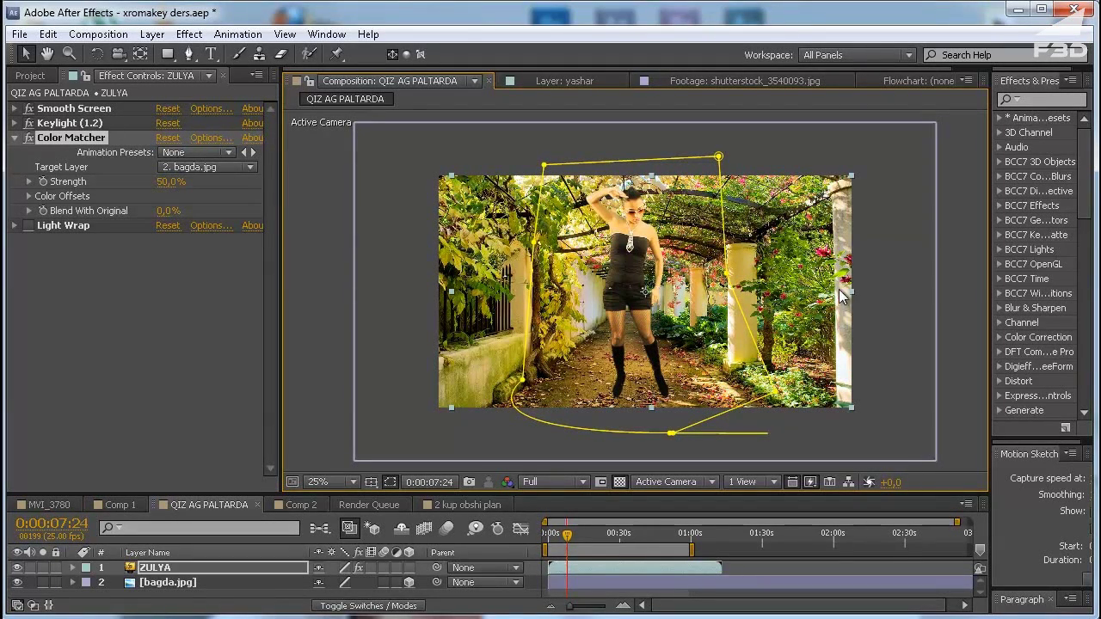
left_click(872, 295)
left_click(584, 534)
left_click_drag(574, 535, 569, 534)
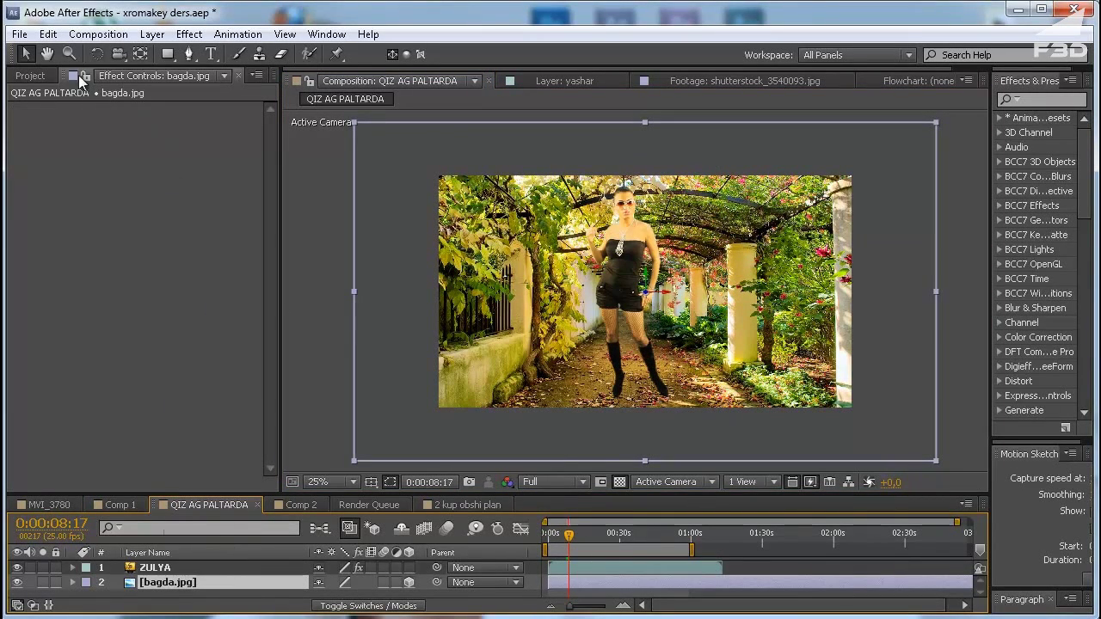
Step: Set ZULYA's Color Matcher Strength to 38% and Blend With Original to 23%
left_click(172, 567)
left_click_drag(170, 181, 150, 182)
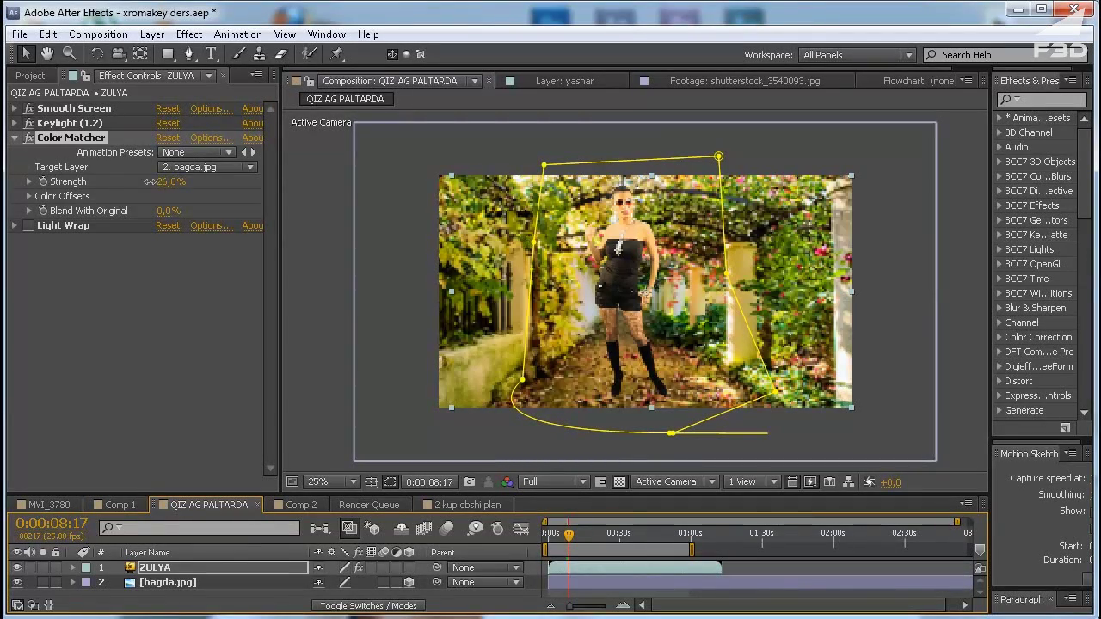
mouse_move(158, 182)
left_mouse_down()
mouse_move(167, 176)
mouse_move(188, 210)
left_mouse_up()
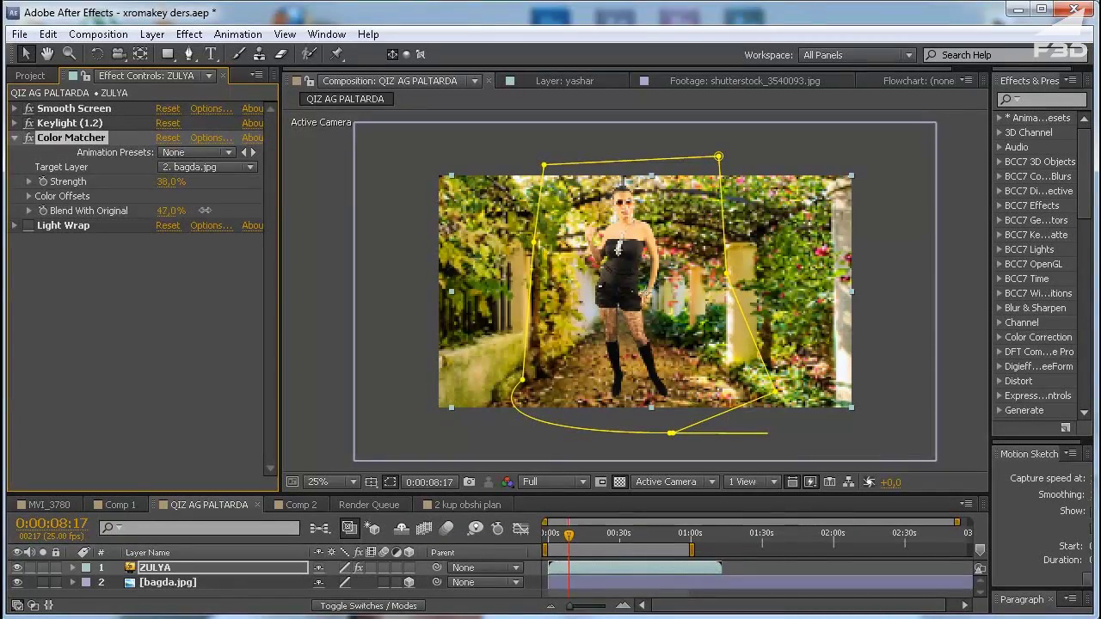
left_click_drag(176, 211, 184, 211)
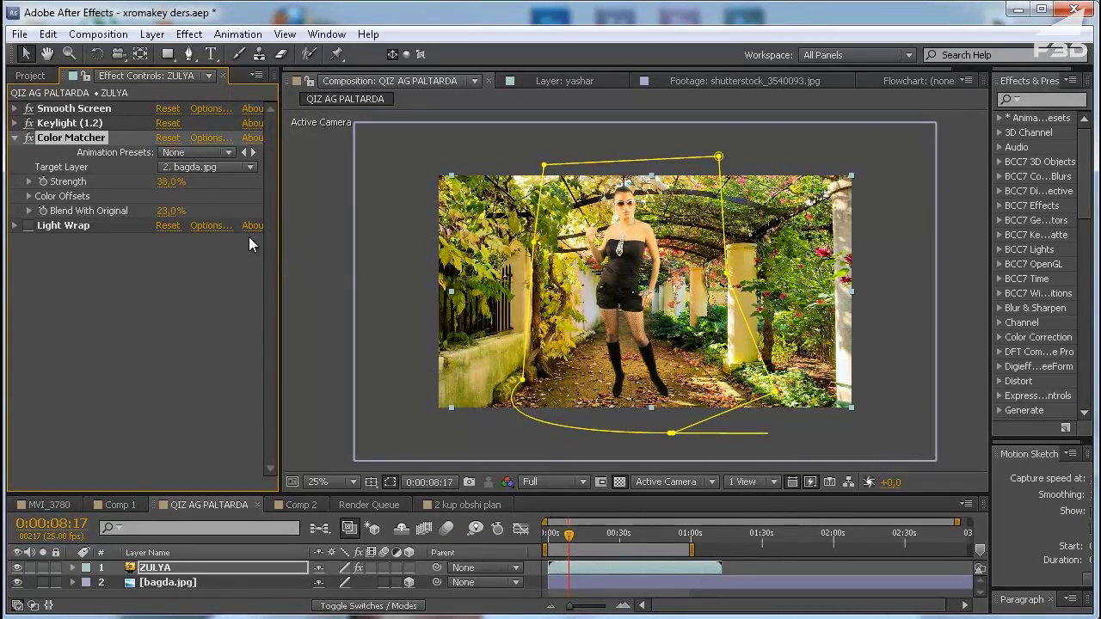
scroll(638, 274, "up", 2)
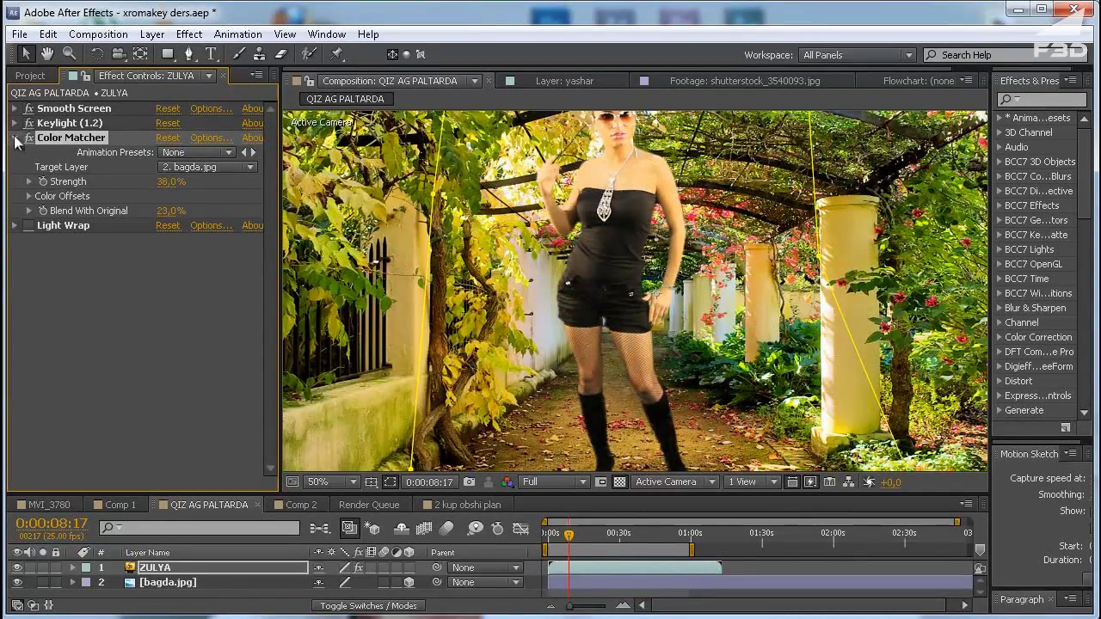
scroll(613, 273, "down", 2)
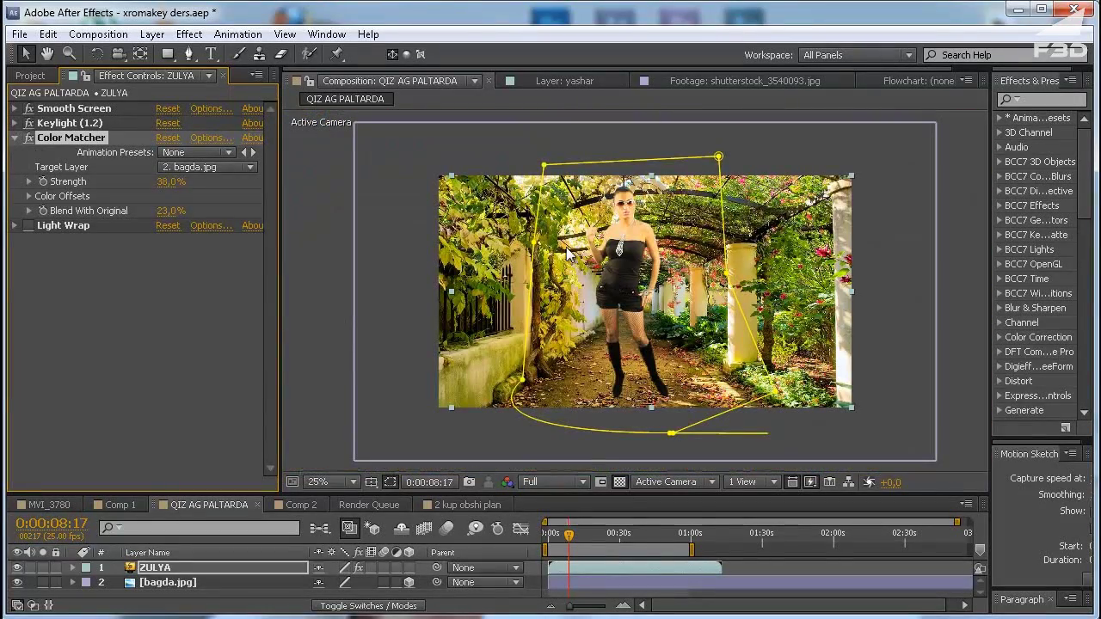
key("KP_Subtract")
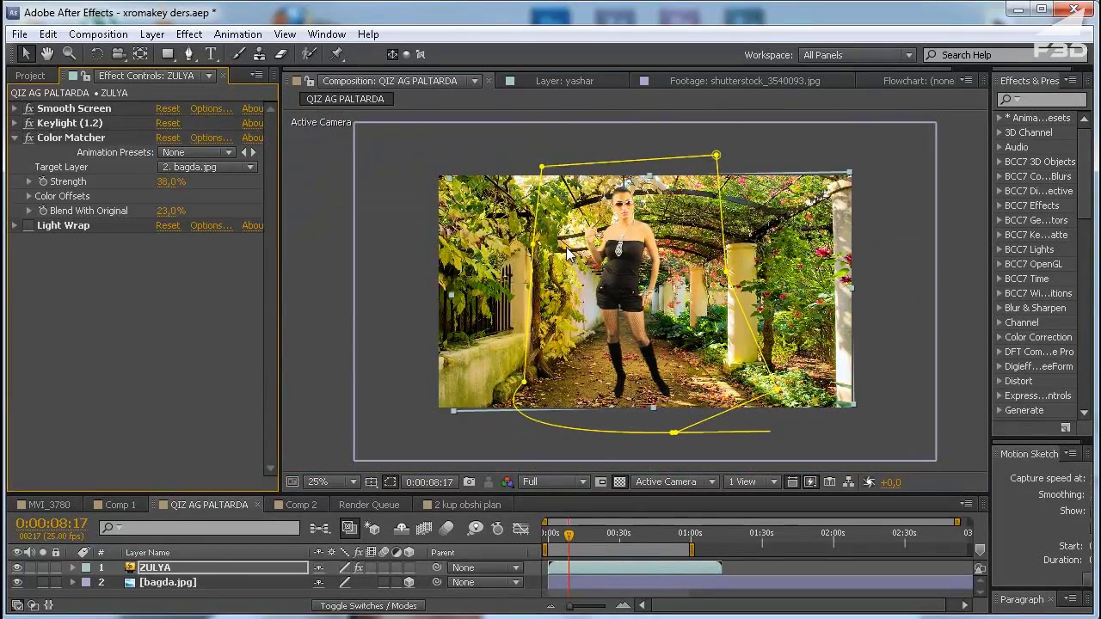
key("ctrl+z")
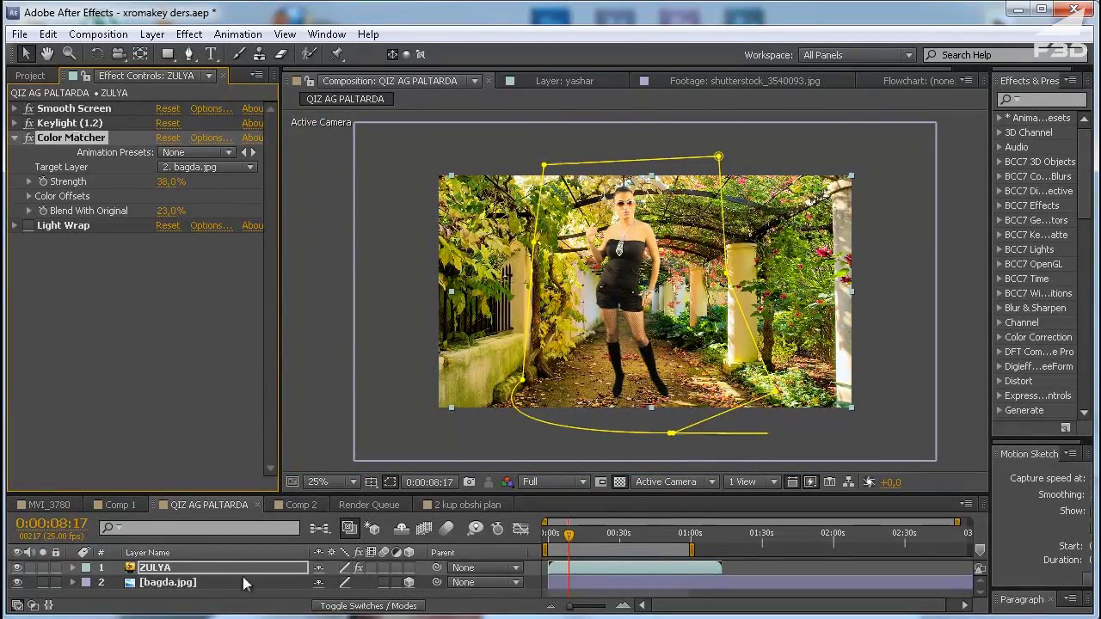
Step: Nudge the ZULYA layer's rotation slightly and return it to straight
left_click(241, 570)
key("KP_Subtract")
key("Return")
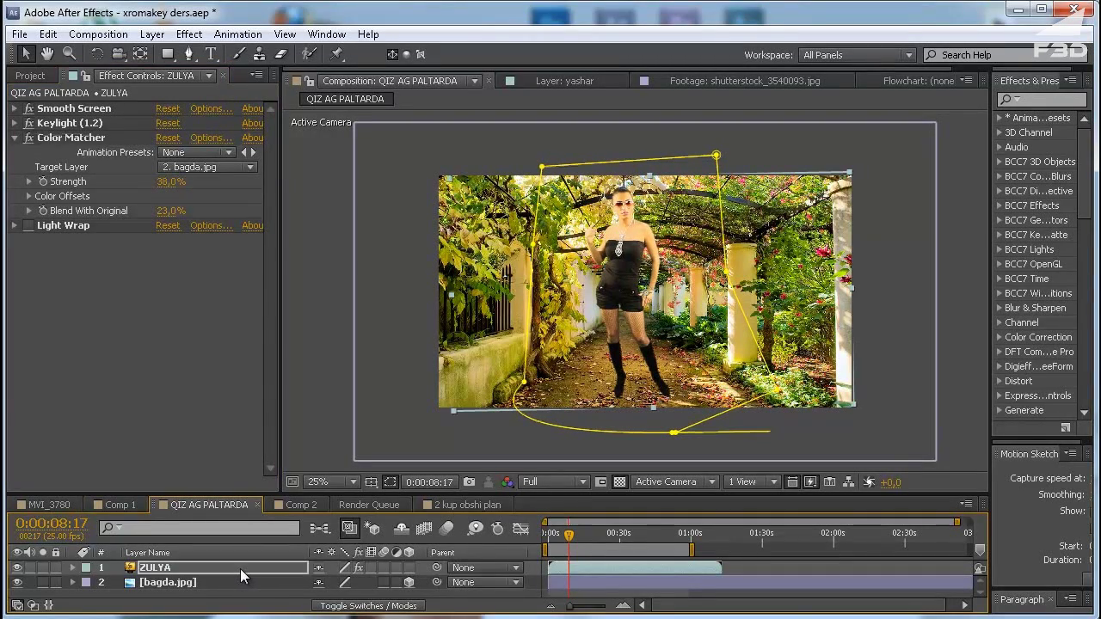
key("KP_Add")
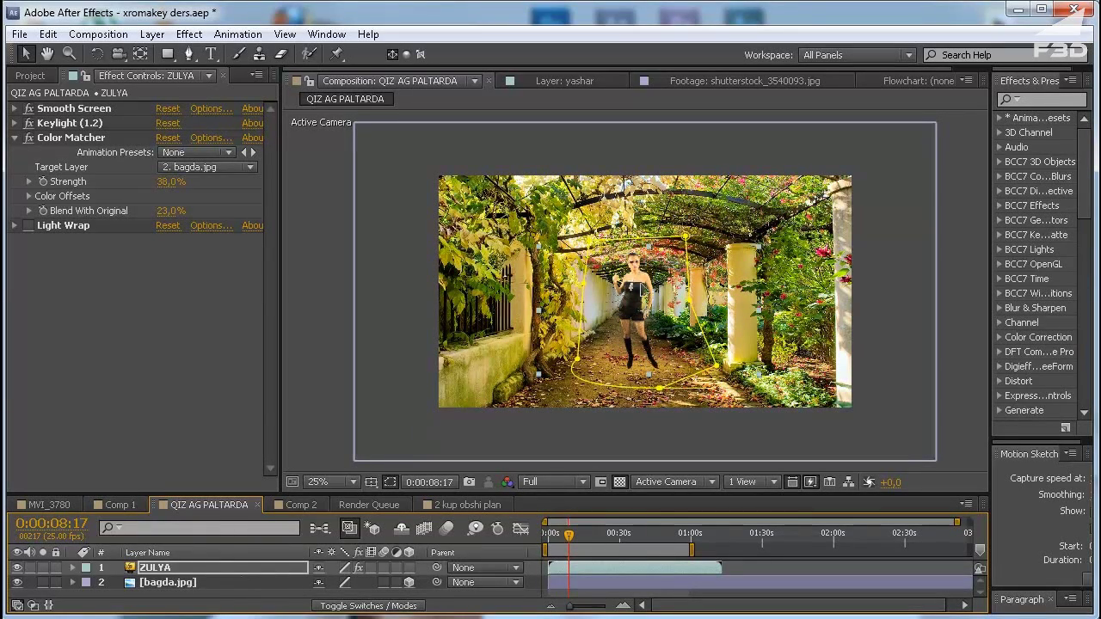
Step: Zoom the composition view to 50% to inspect the key
left_click(612, 314)
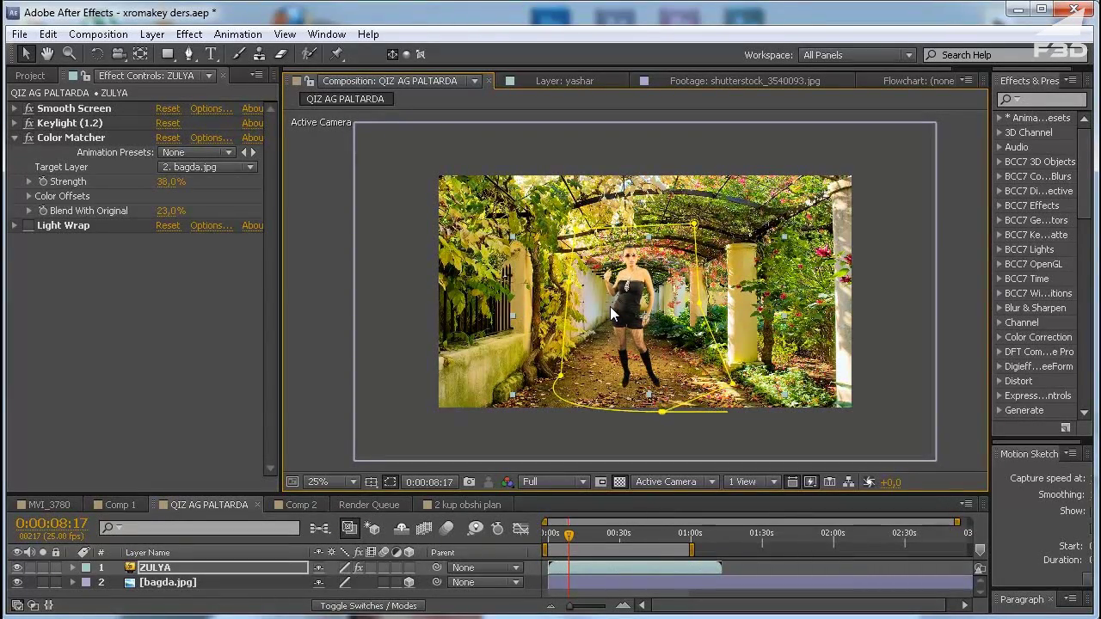
key("period")
key("period")
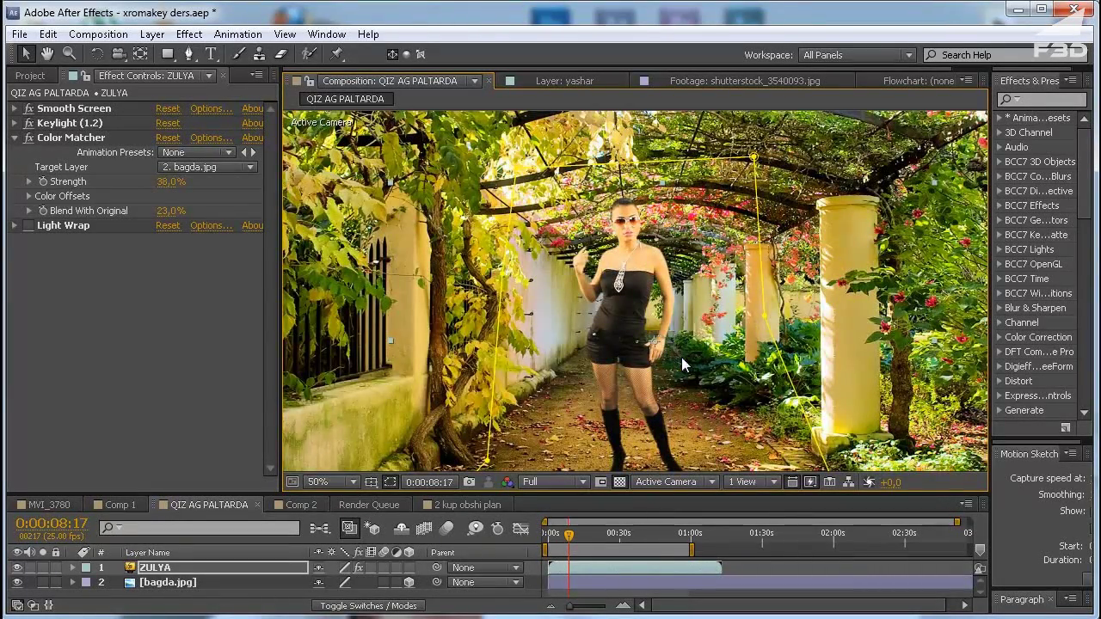
key("comma")
key("period")
Step: Toggle ZULYA's Light Wrap off and on to compare edges, then maximize the viewer
right_click(104, 258)
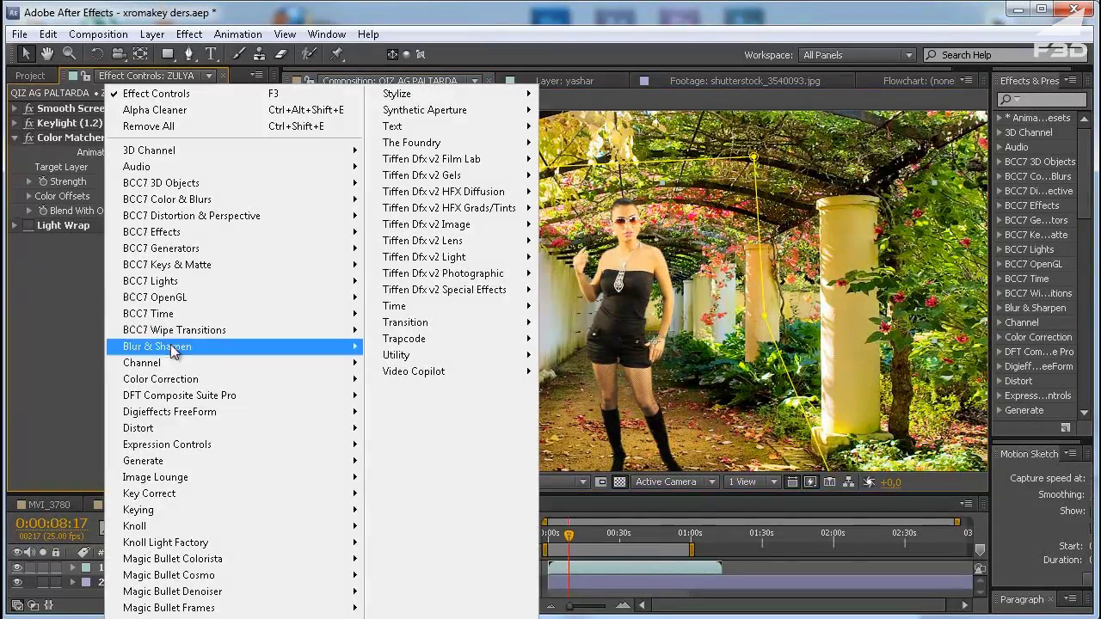
mouse_move(258, 494)
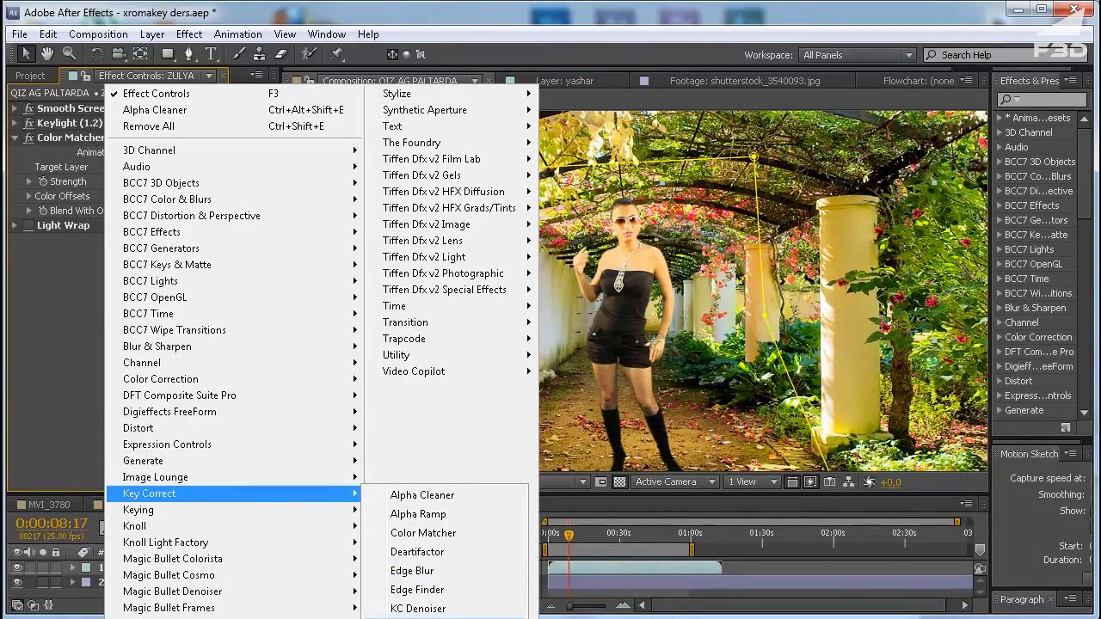
left_click(34, 292)
left_click(28, 225)
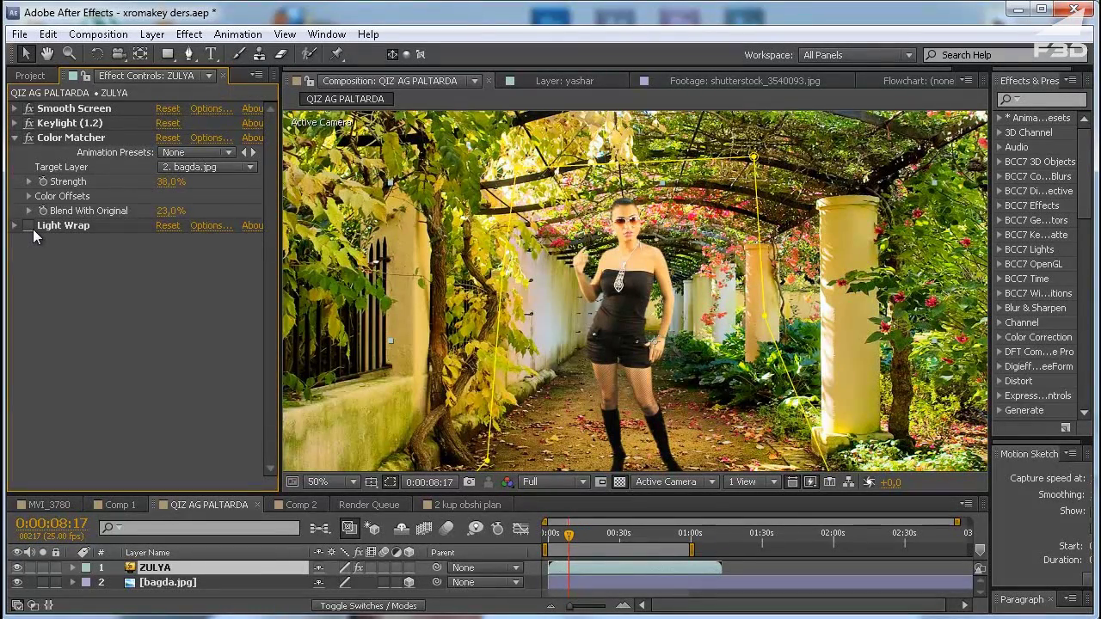
left_click(31, 227)
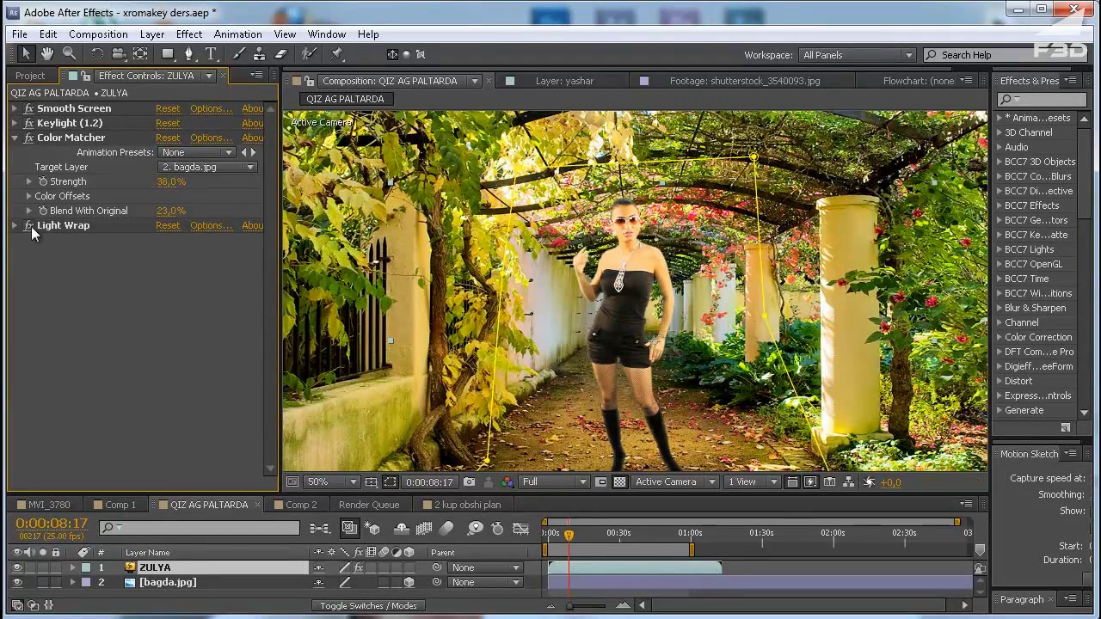
left_click(31, 228)
left_click(30, 230)
key("grave")
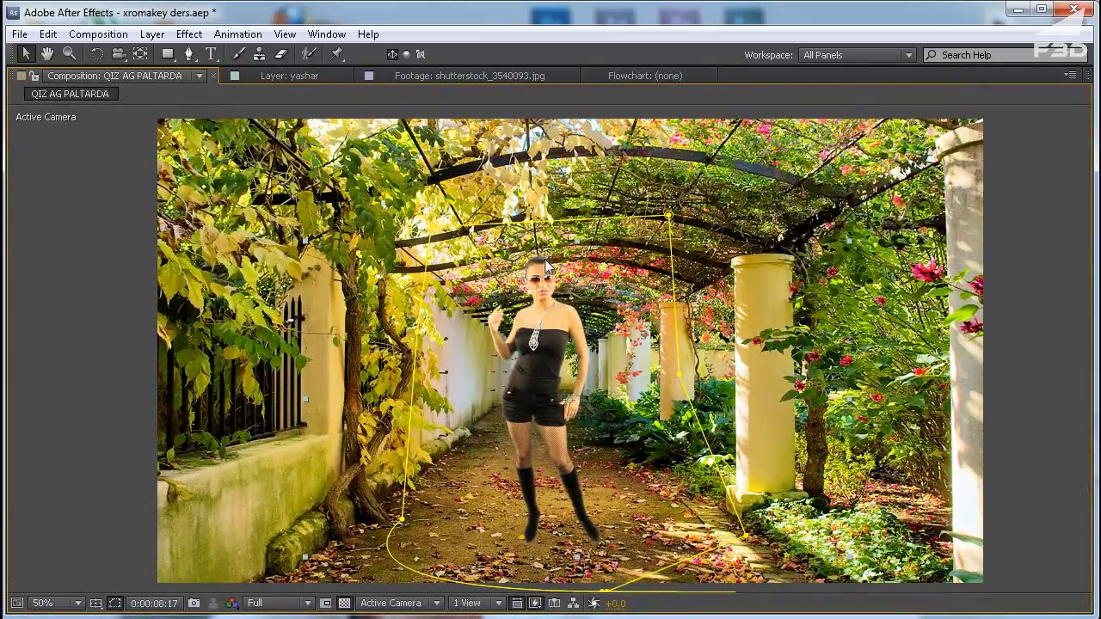
Step: Adjust Light Wrap brightness and blend, and enter an exact Width of 9
key("grave")
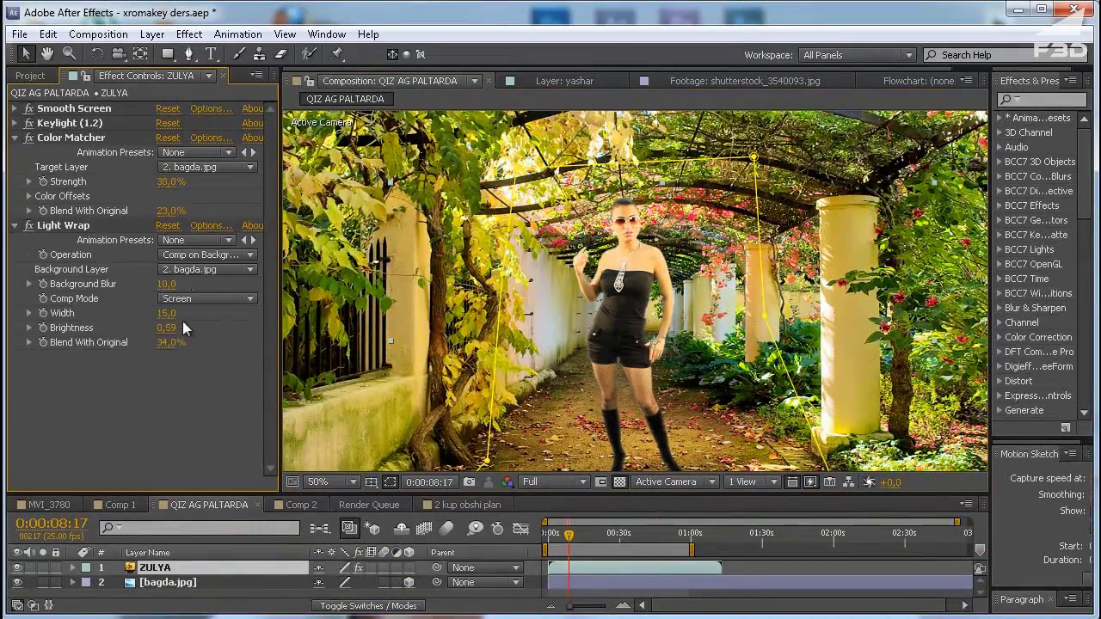
left_click_drag(166, 313, 184, 313)
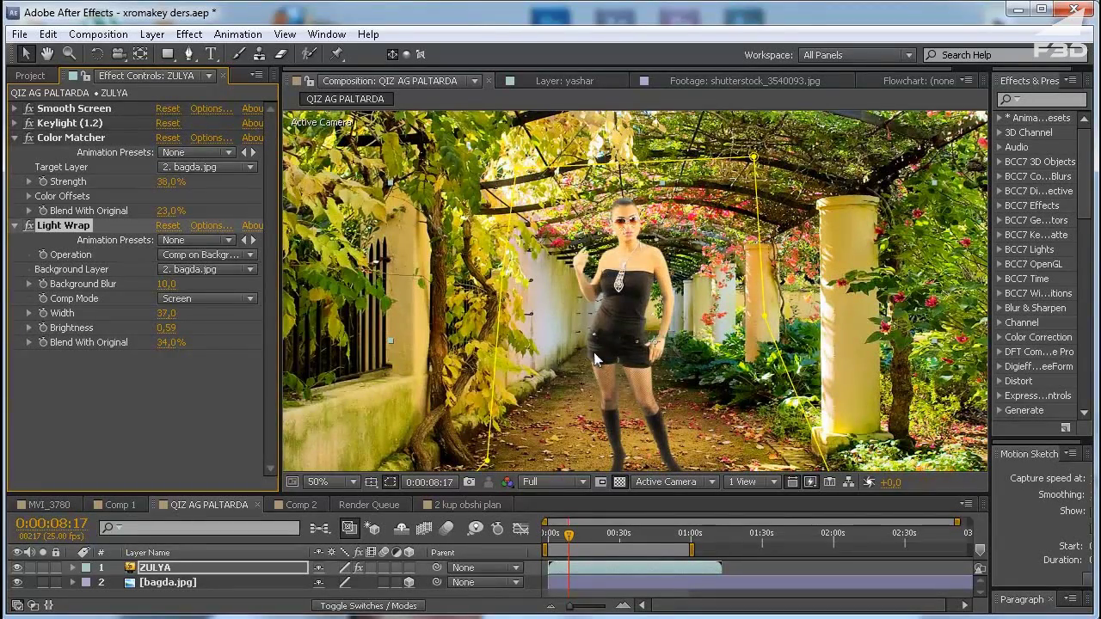
left_click_drag(183, 328, 189, 328)
left_click_drag(84, 344, 69, 351)
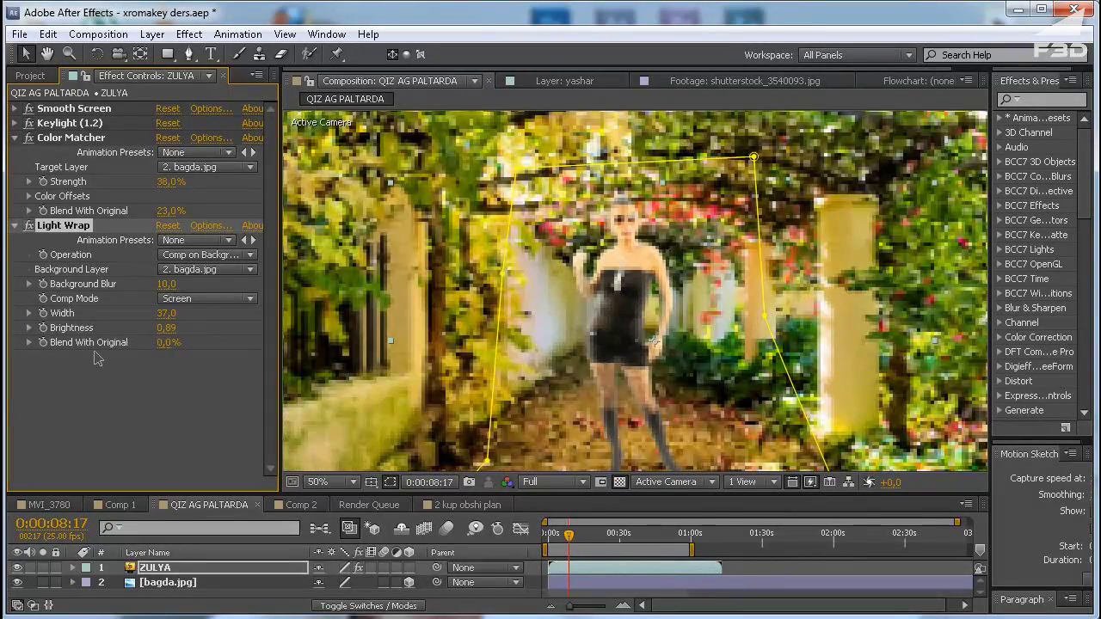
left_click_drag(164, 328, 163, 332)
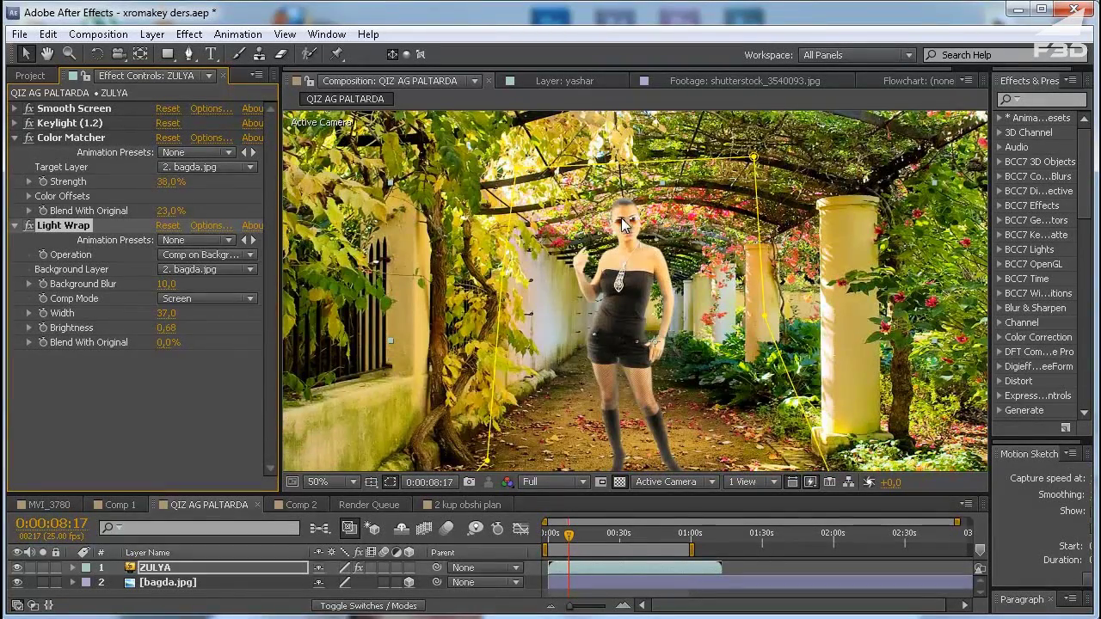
left_click(166, 313)
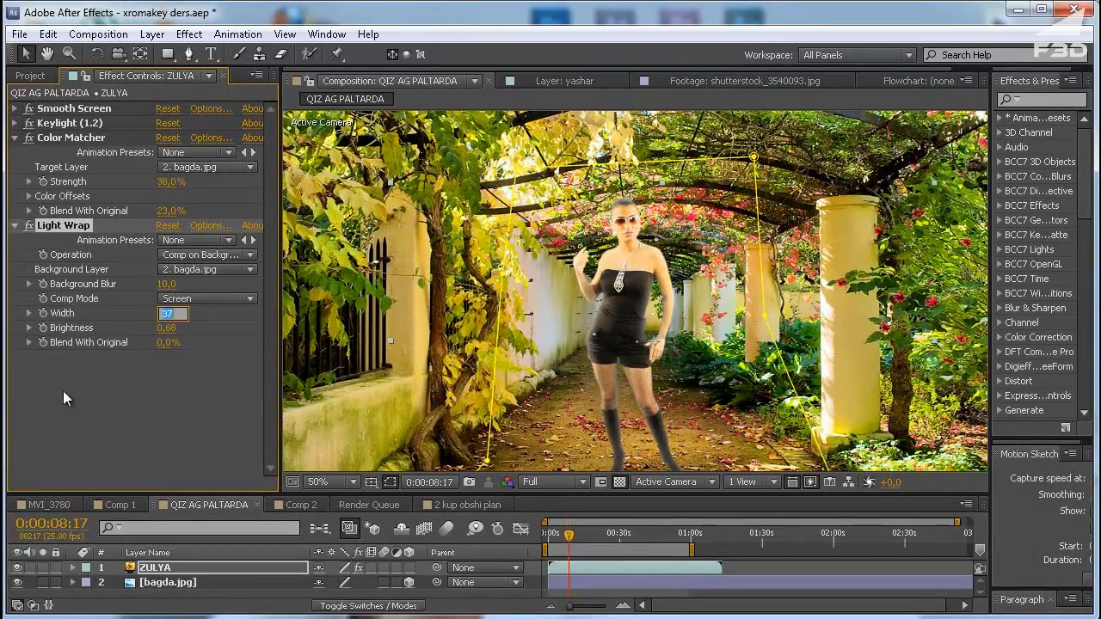
type("9")
key("Return")
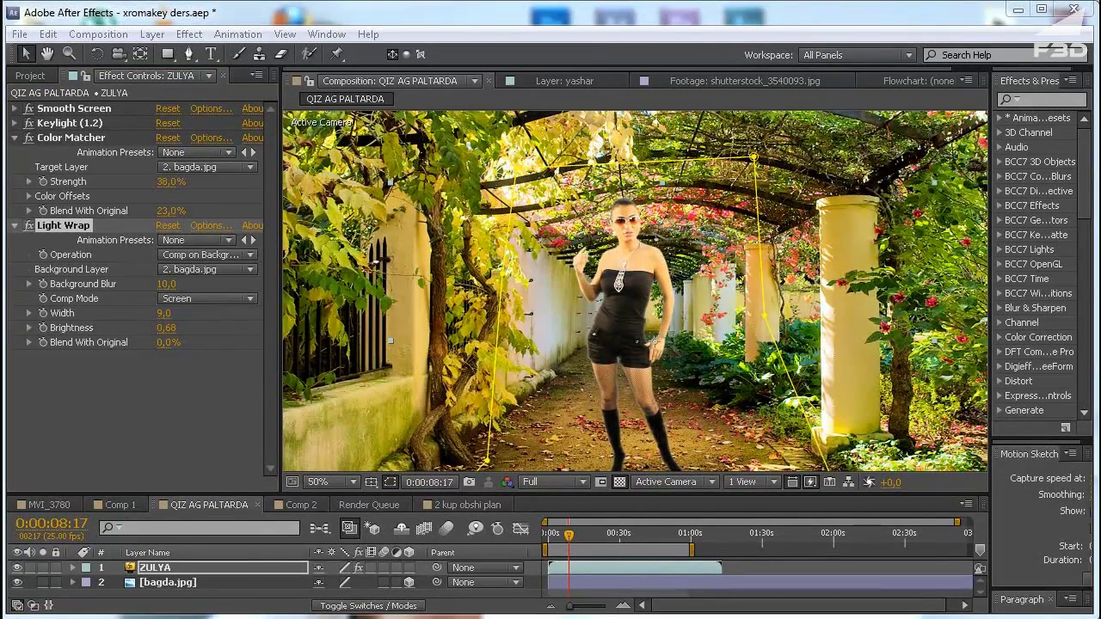
Step: Review the Light Wrap edges in the maximized composition view at 50% zoom
key("comma")
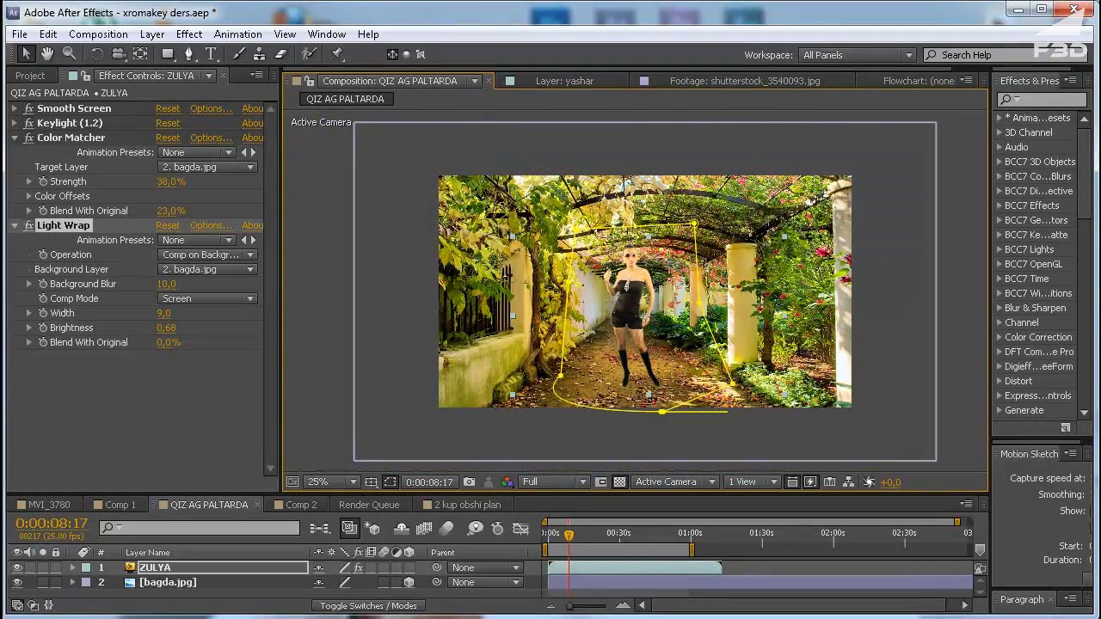
key("grave")
key("F2")
key("period")
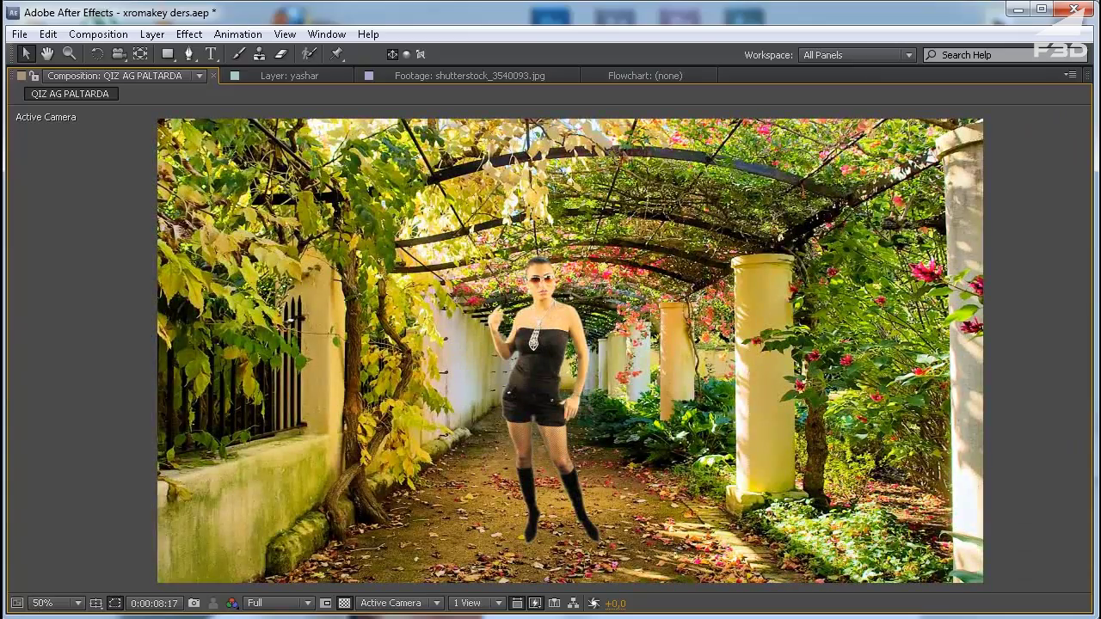
key("grave")
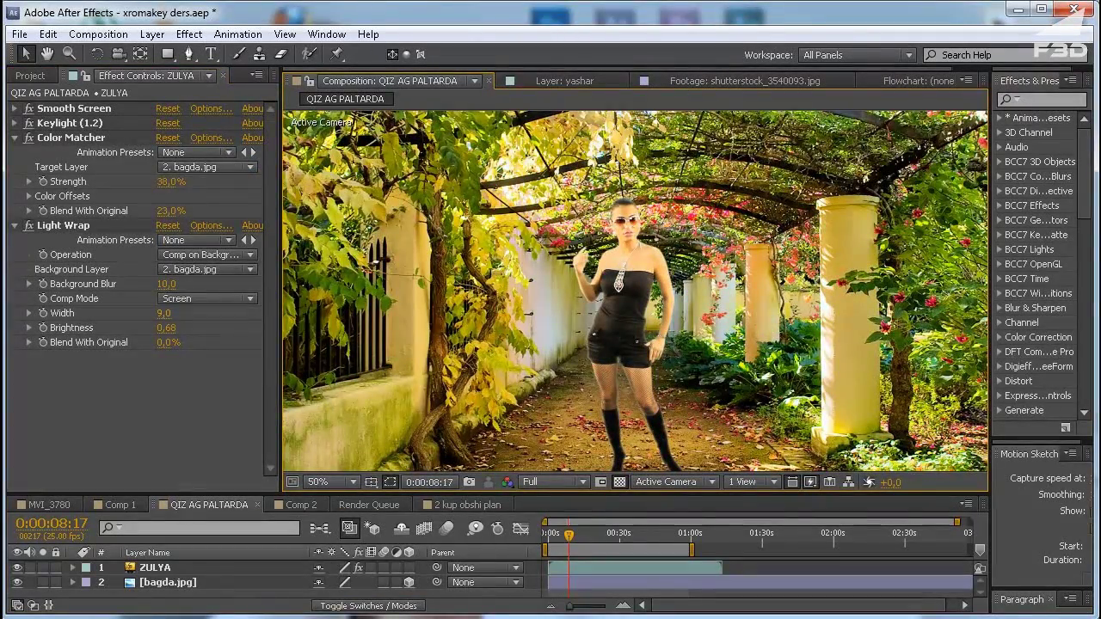
Step: Set Light Wrap Width to 19 and raise Blend With Original to 42%
left_click_drag(163, 313, 153, 313)
left_click(163, 313)
type("19")
key("Return")
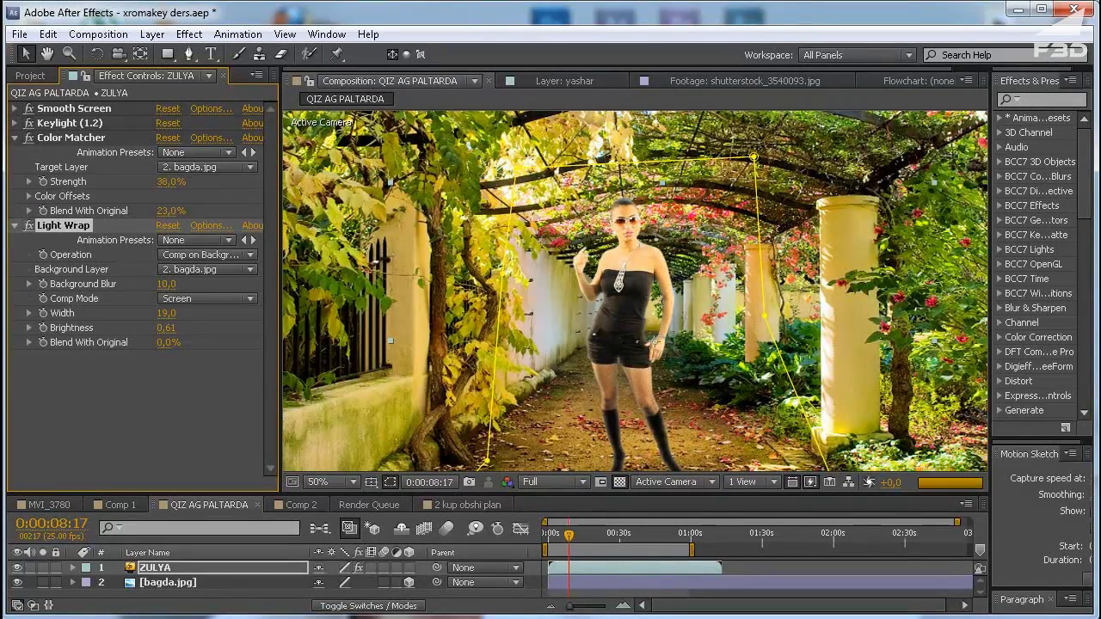
left_click_drag(168, 343, 188, 342)
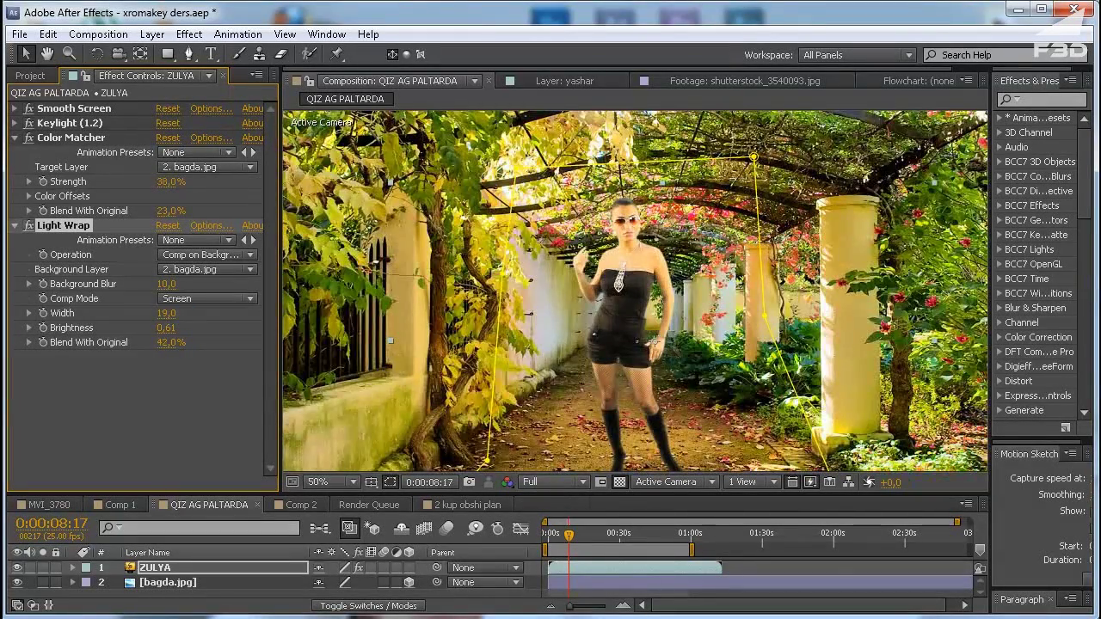
Step: Zoom the view out to 25% and play a preview of the composite
key("comma")
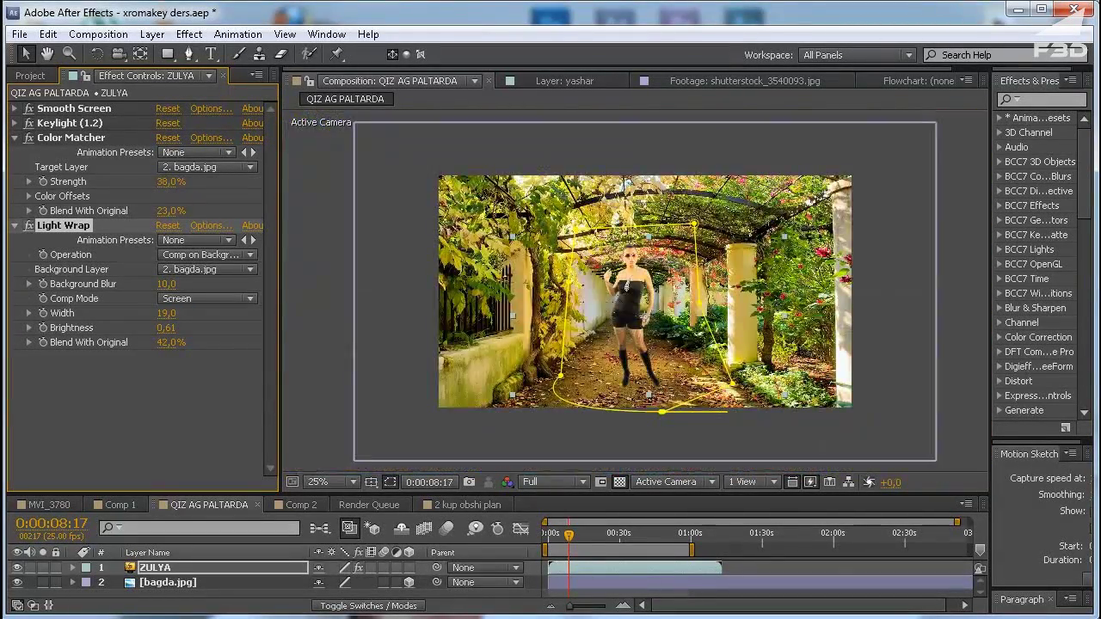
key("space")
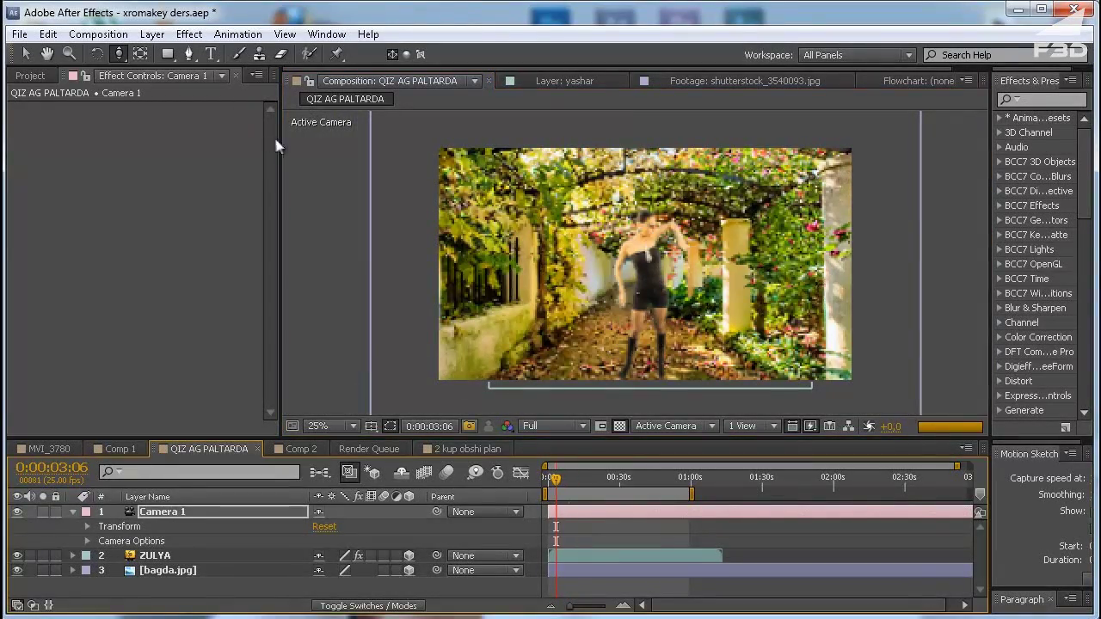
Step: Keyframe Camera 1's Position and Point of Interest, pushing the camera toward the woman
key("alt+shift+p")
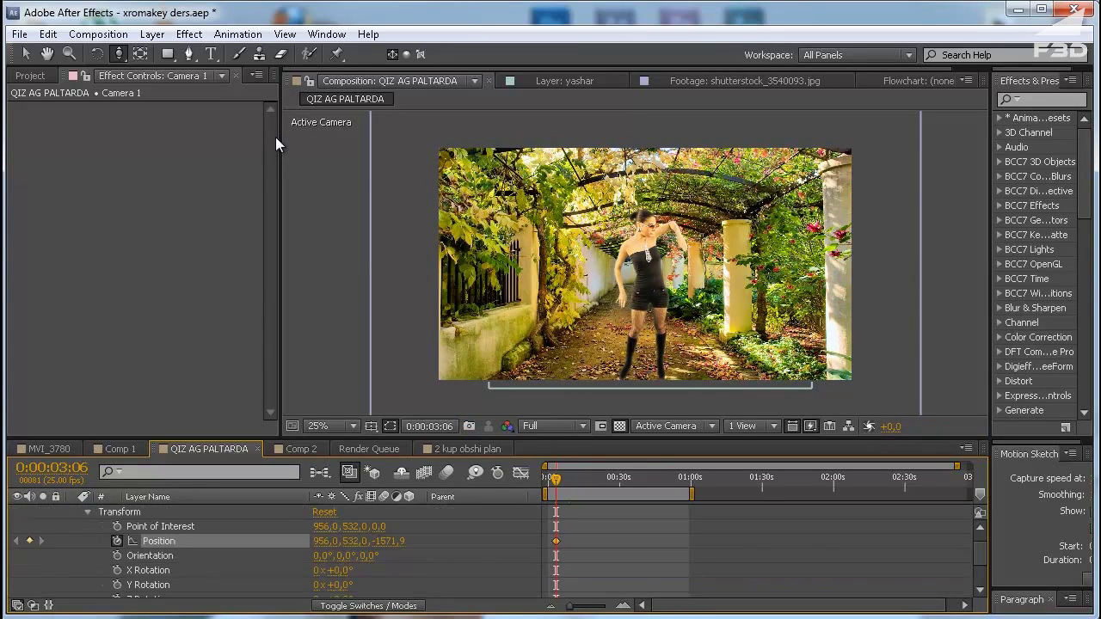
key("alt+shift+p")
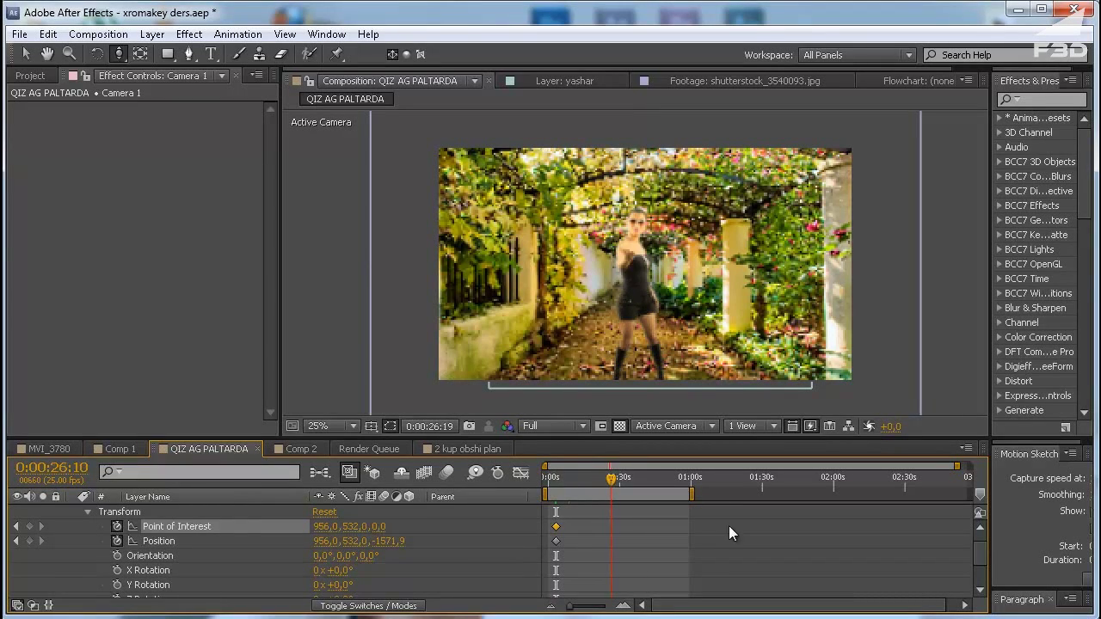
mouse_move(584, 301)
left_mouse_down()
mouse_move(685, 274)
mouse_move(725, 314)
left_mouse_up()
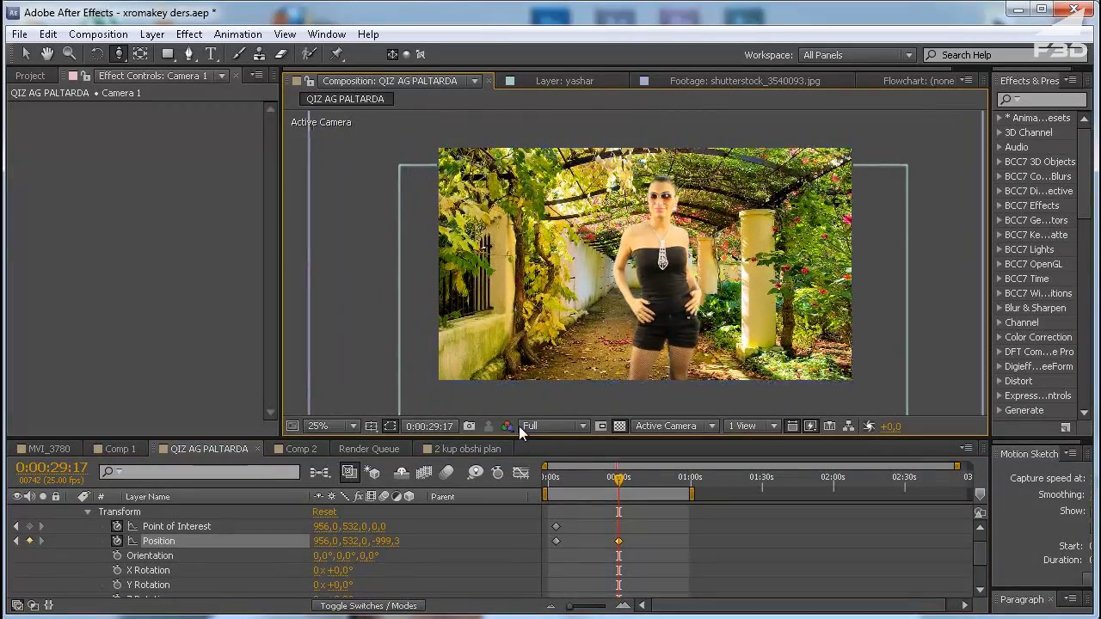
Step: Preview the camera move with viewer Resolution set to Third
key("KP_0")
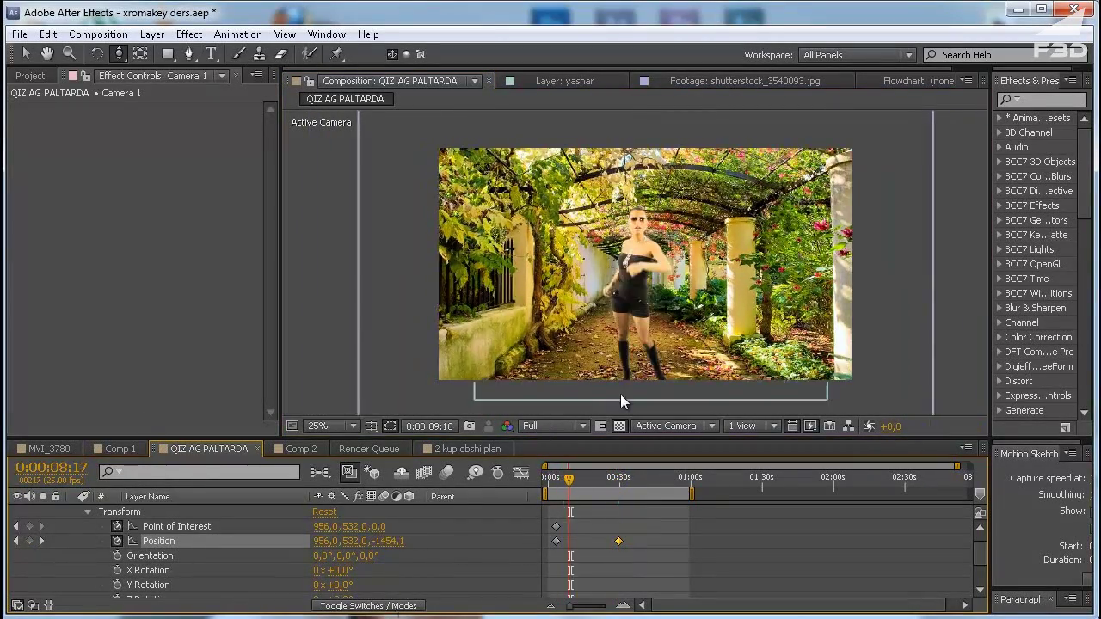
left_click(554, 426)
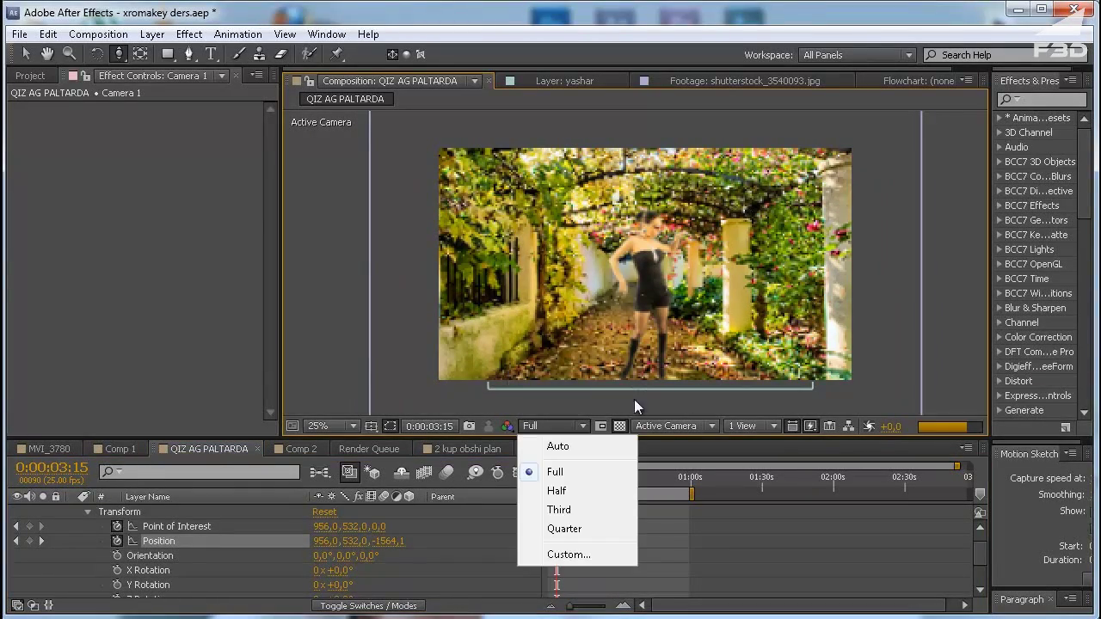
left_click(559, 509)
key("h")
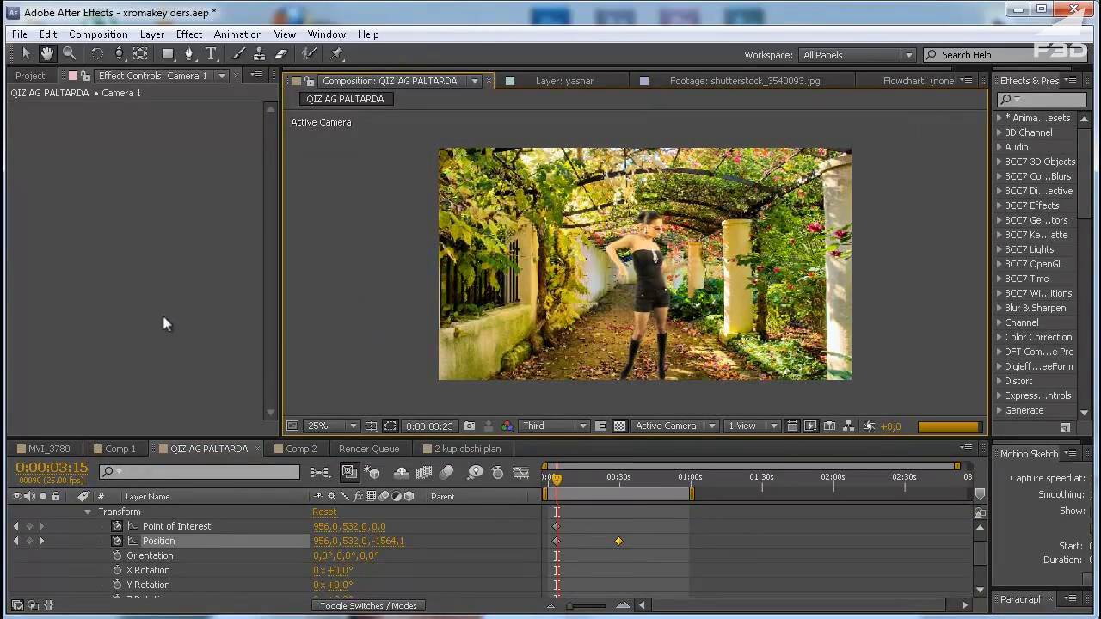
key("c")
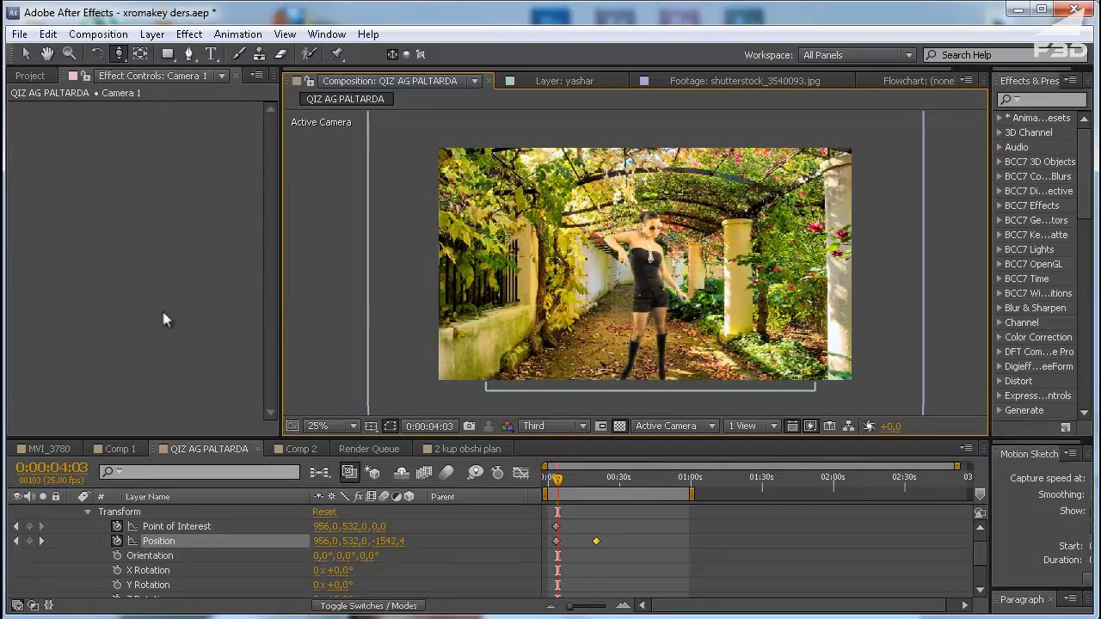
Step: Play and stop the push-in preview several times, then collapse Camera 1's Transform and layer
key("h")
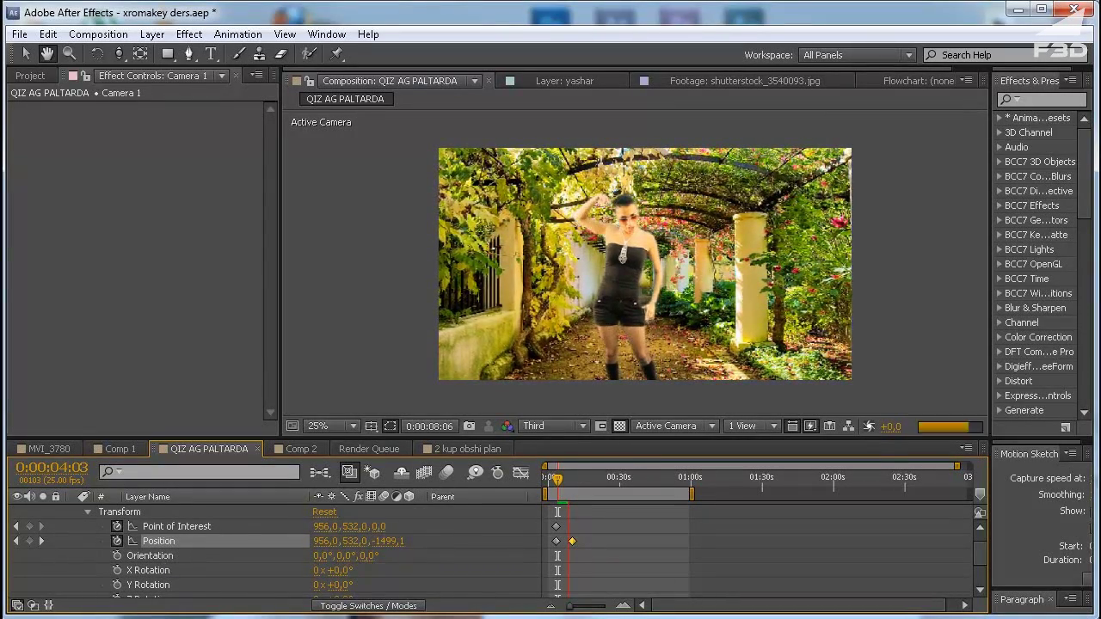
key("c")
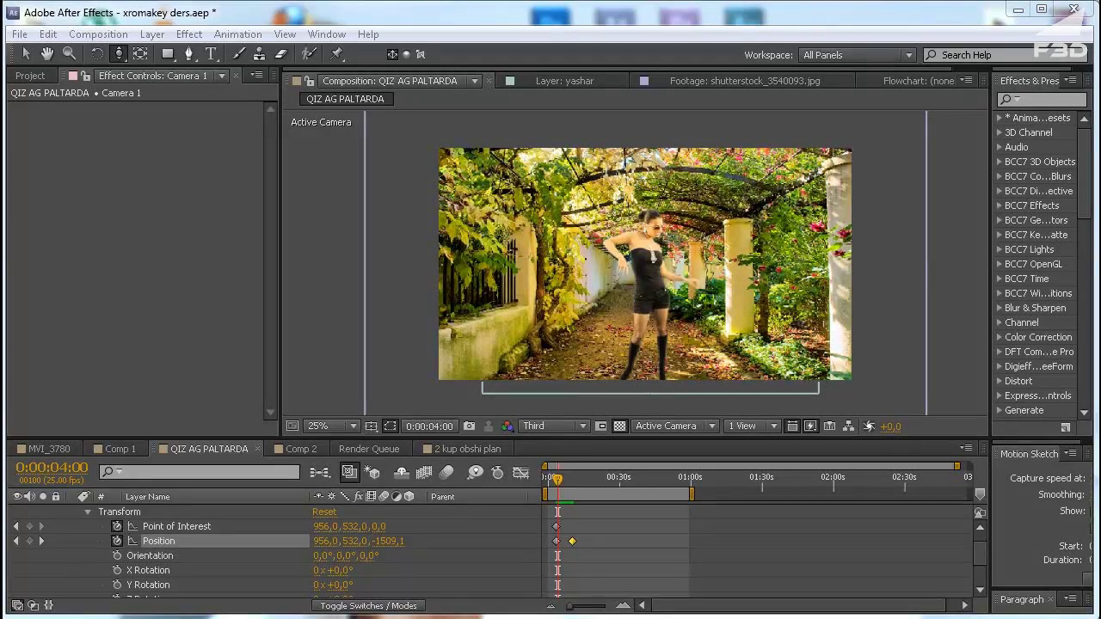
key("space")
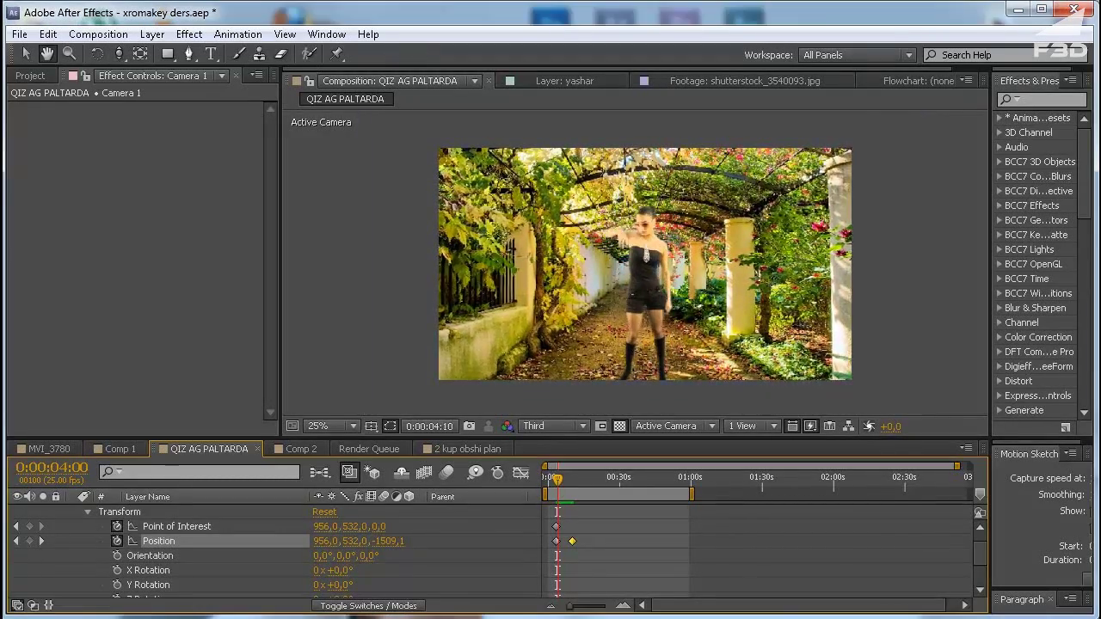
key("space")
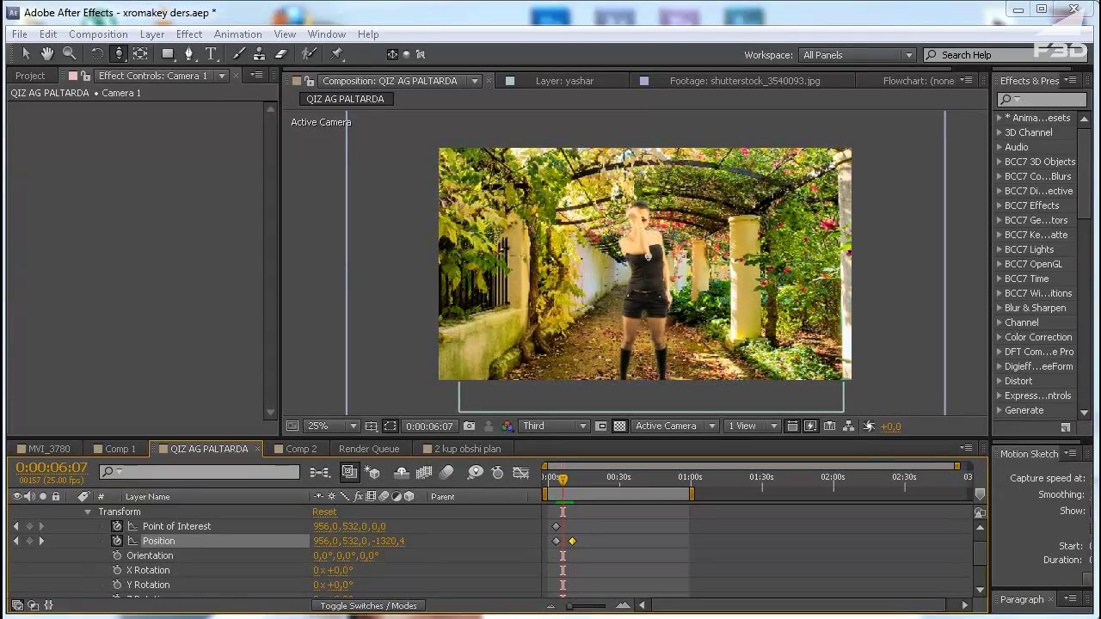
key("space")
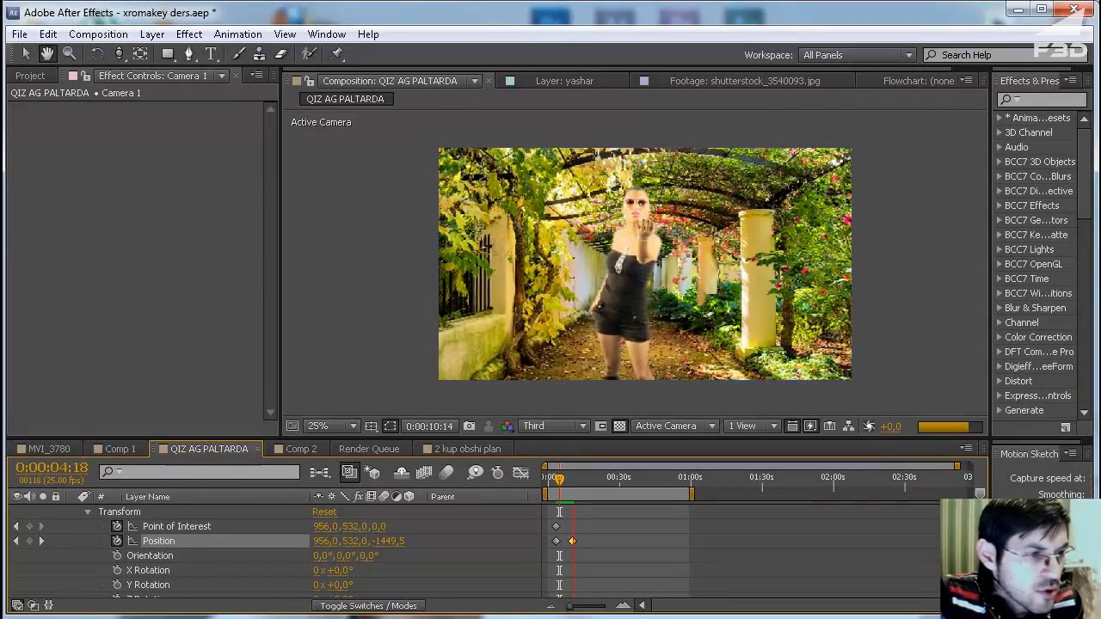
key("space")
key("c")
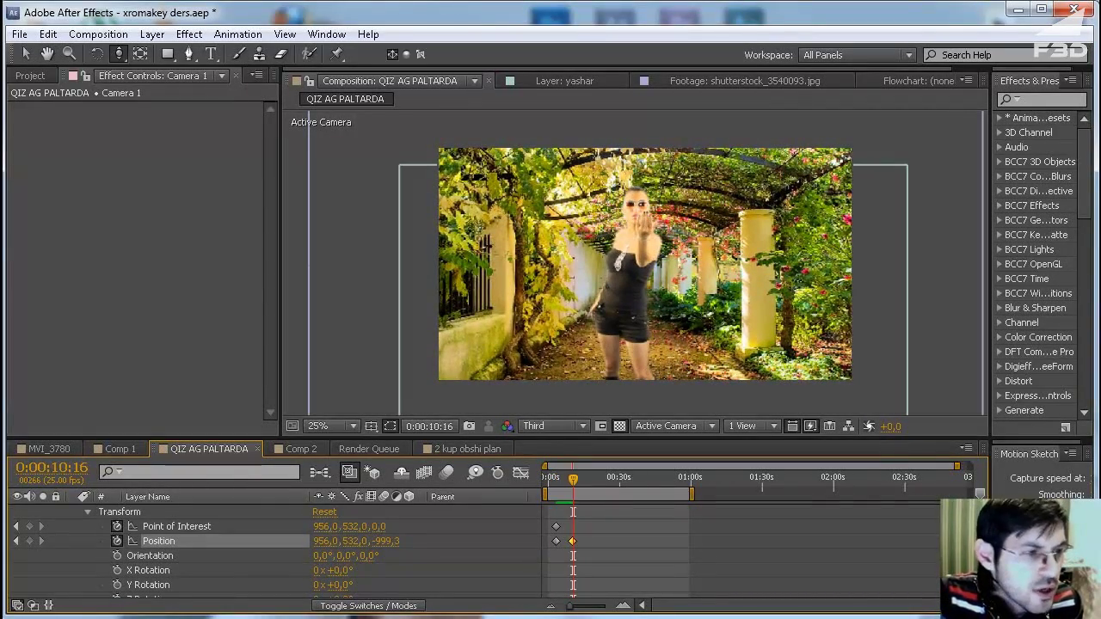
left_click(87, 512)
left_click(72, 512)
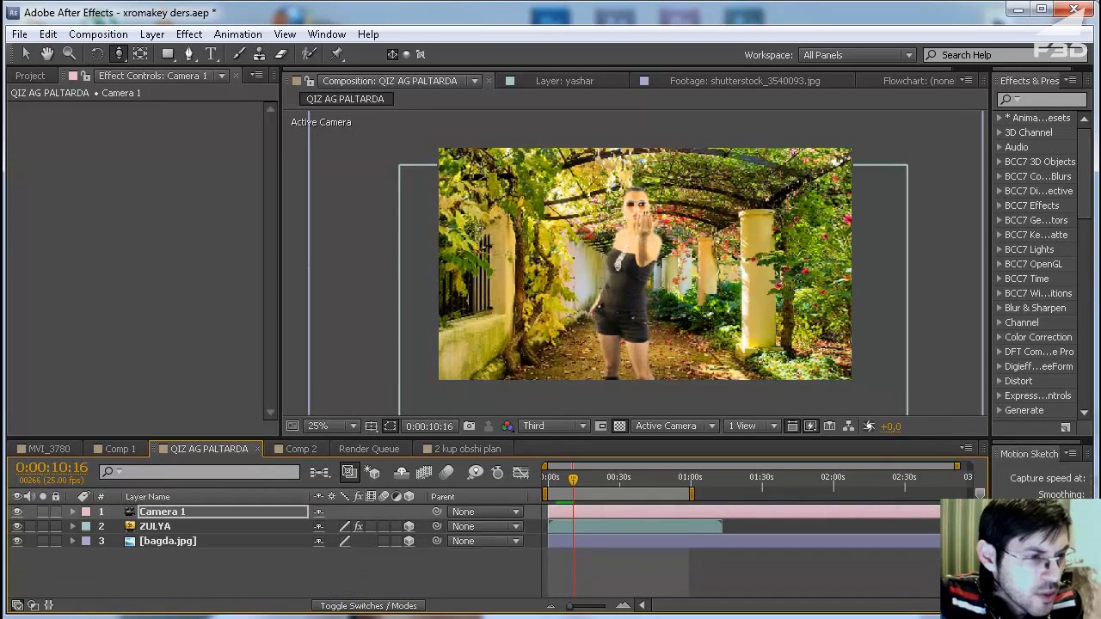
Step: Create a new adjustment layer on top of the composition
right_click(178, 558)
mouse_move(224, 568)
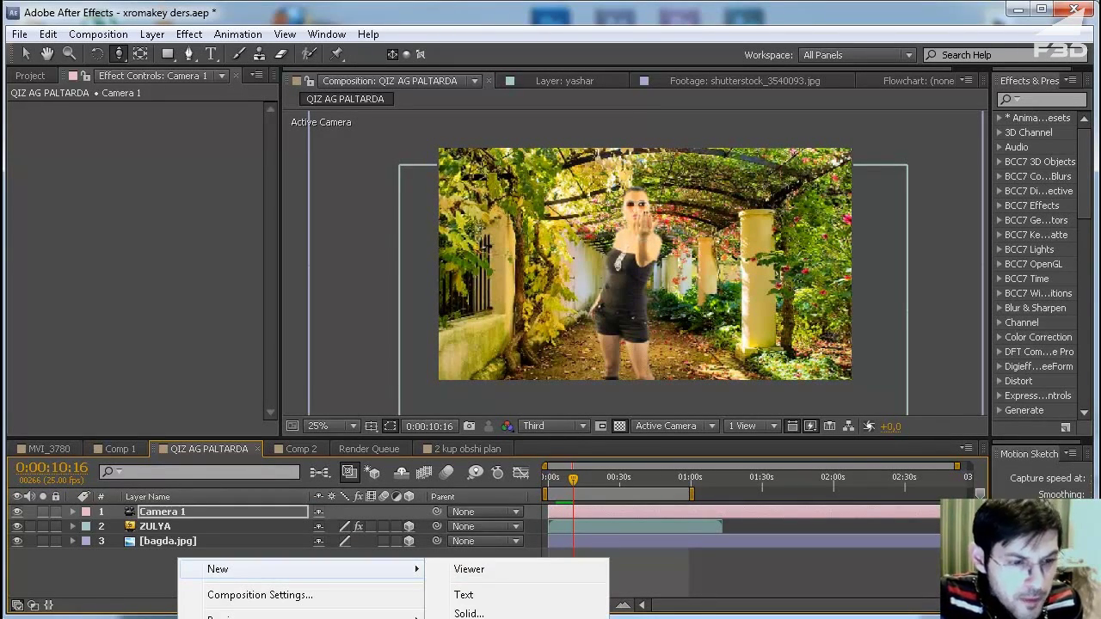
key("ctrl+alt+y")
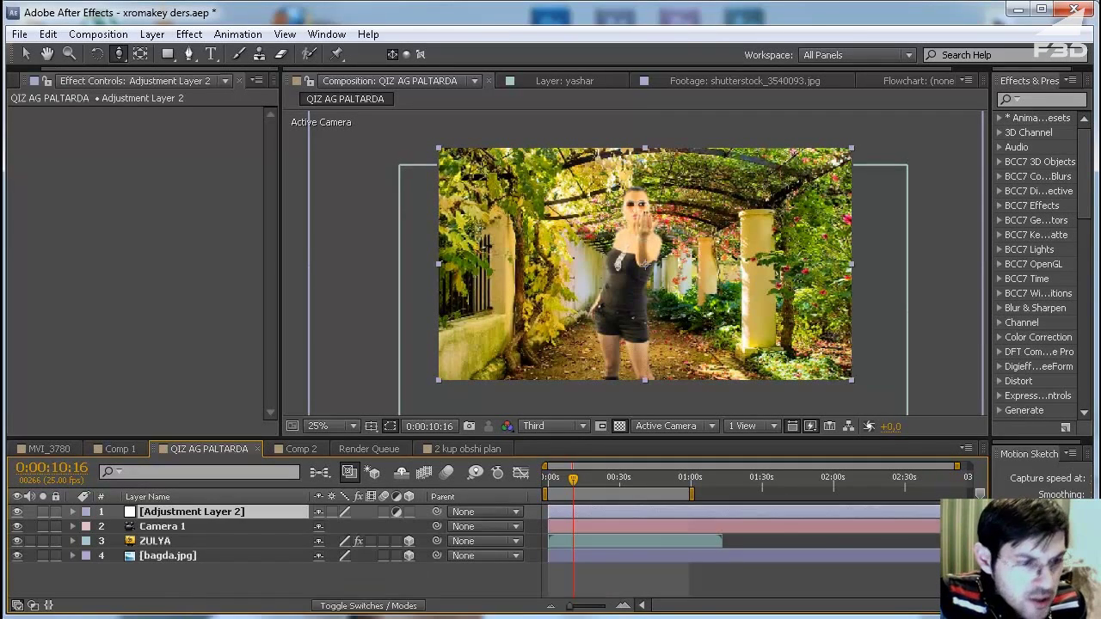
Step: Apply Magic Bullet Letterboxer to the adjustment layer with the 2.35:1 (Anamorphic) preset
right_click(135, 85)
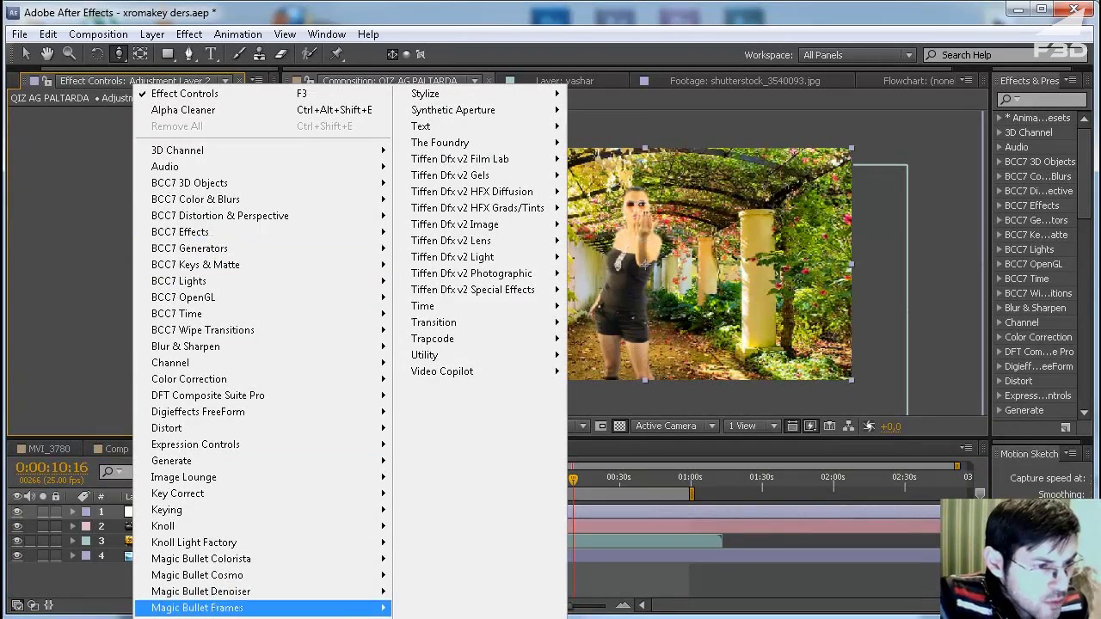
mouse_move(197, 607)
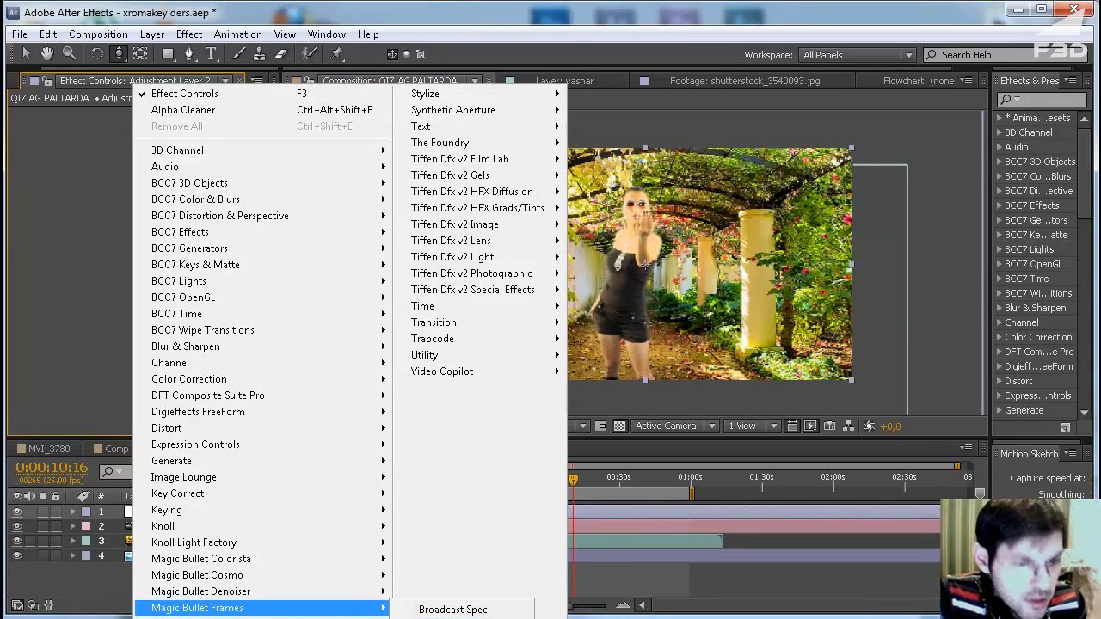
left_click(452, 612)
left_click(206, 158)
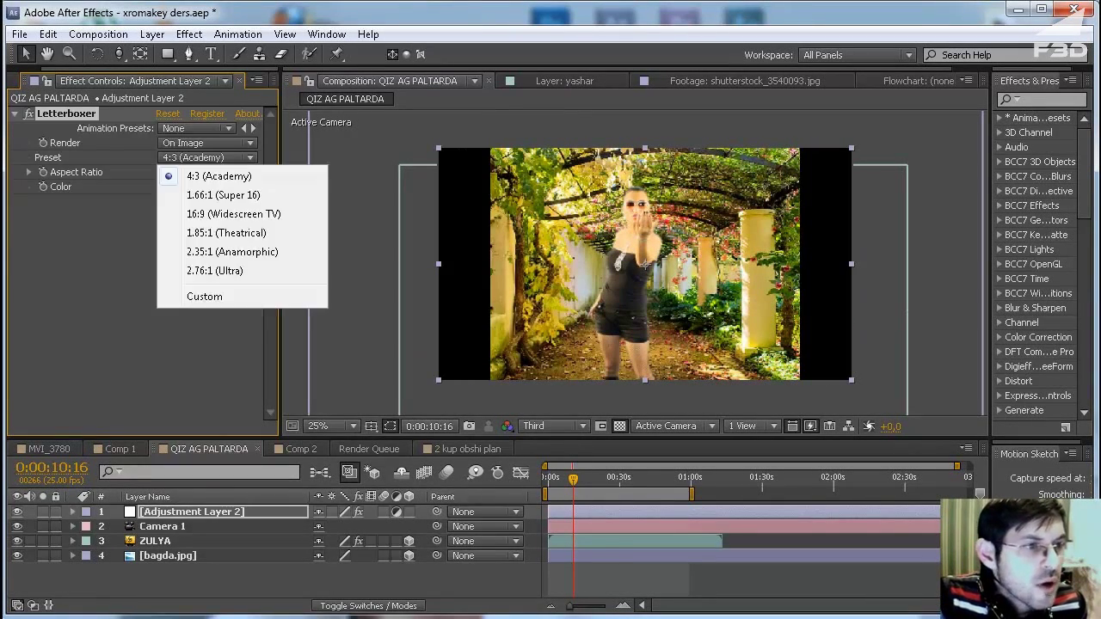
left_click(242, 252)
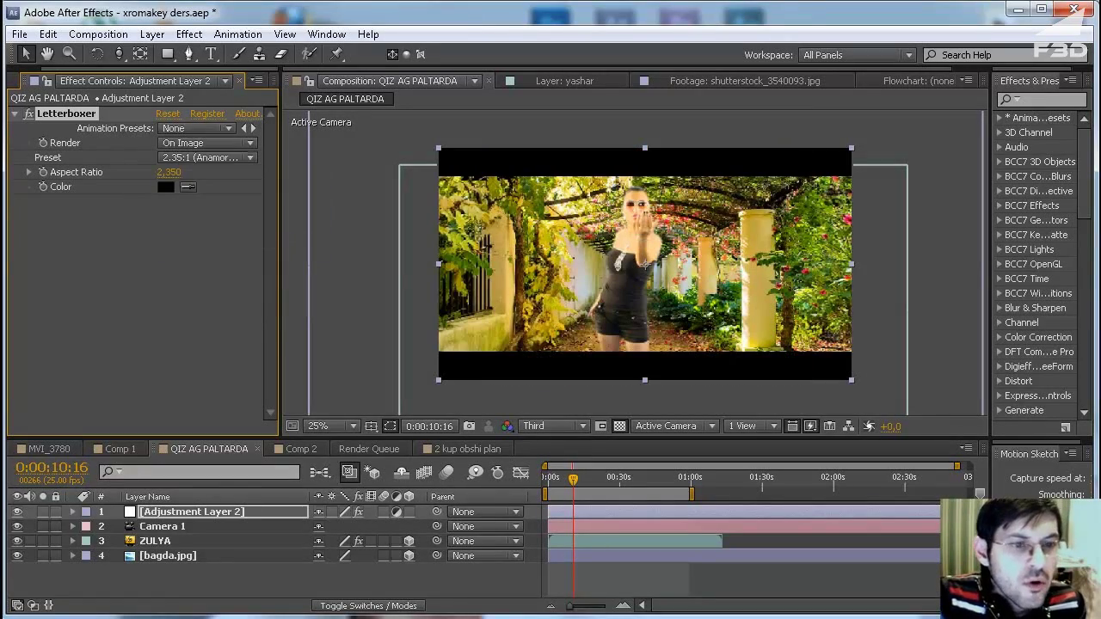
Step: Preview the letterboxed push-in, briefly maximize the viewer, then minimise After Effects
key("KP_0")
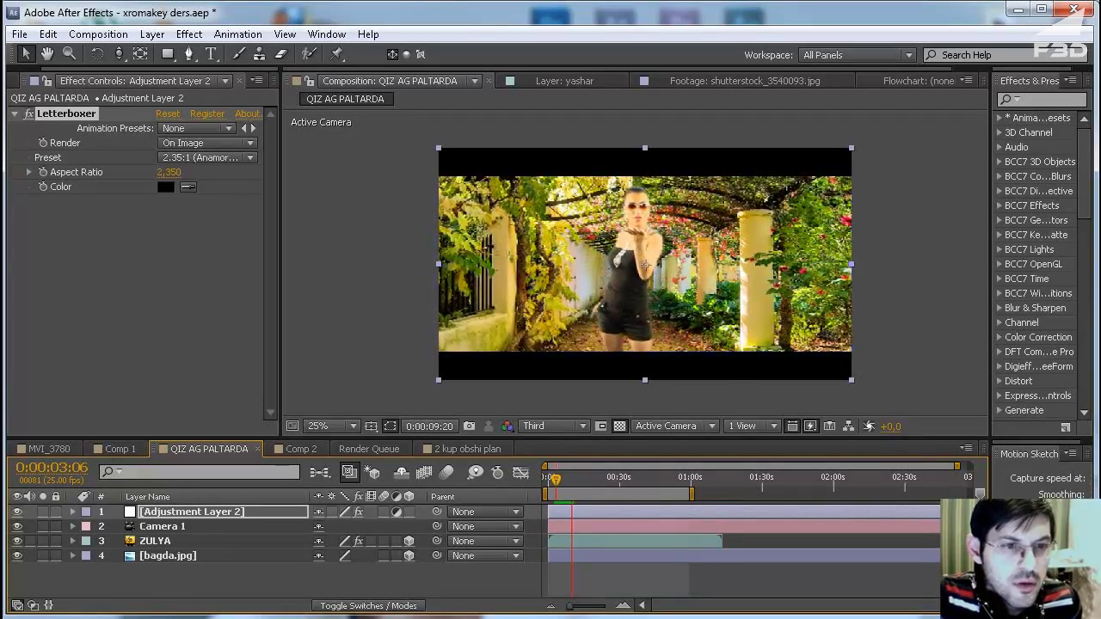
key("space")
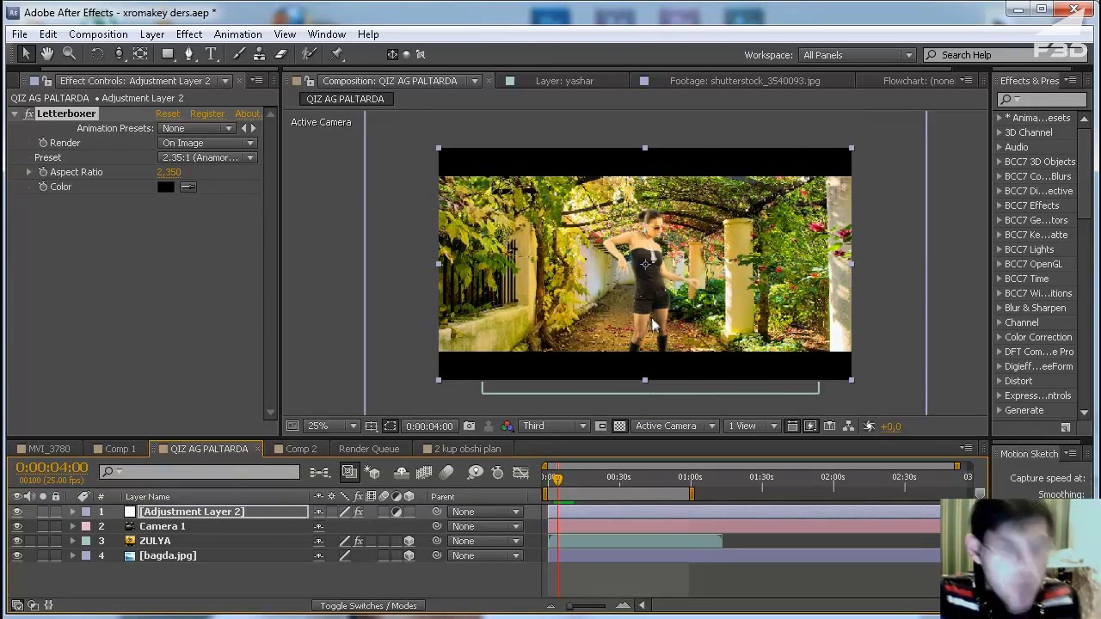
key("grave")
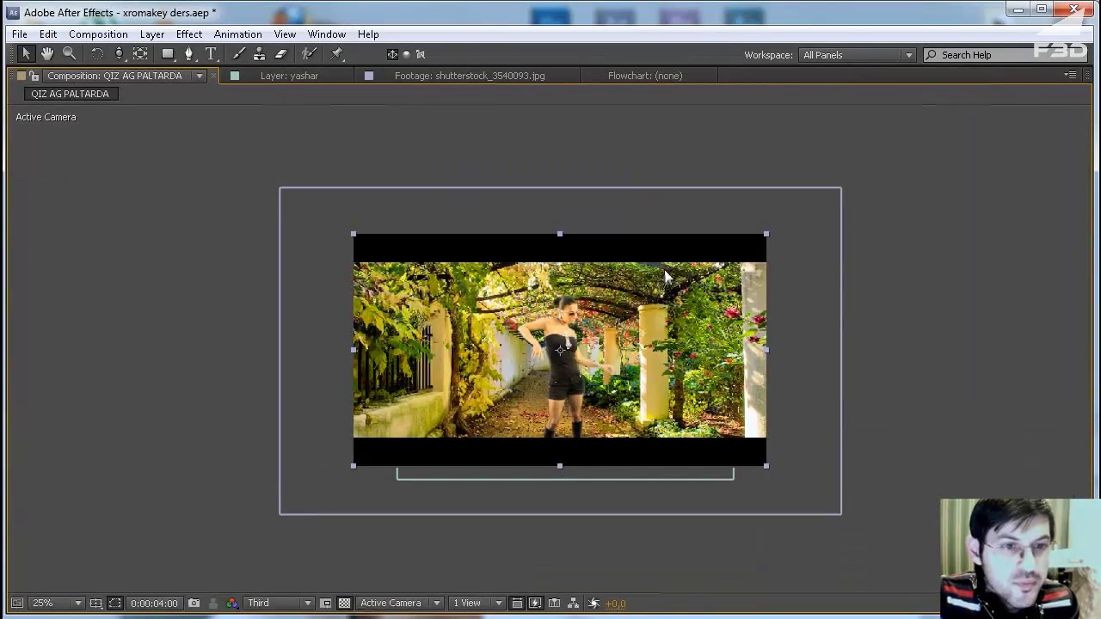
key("grave")
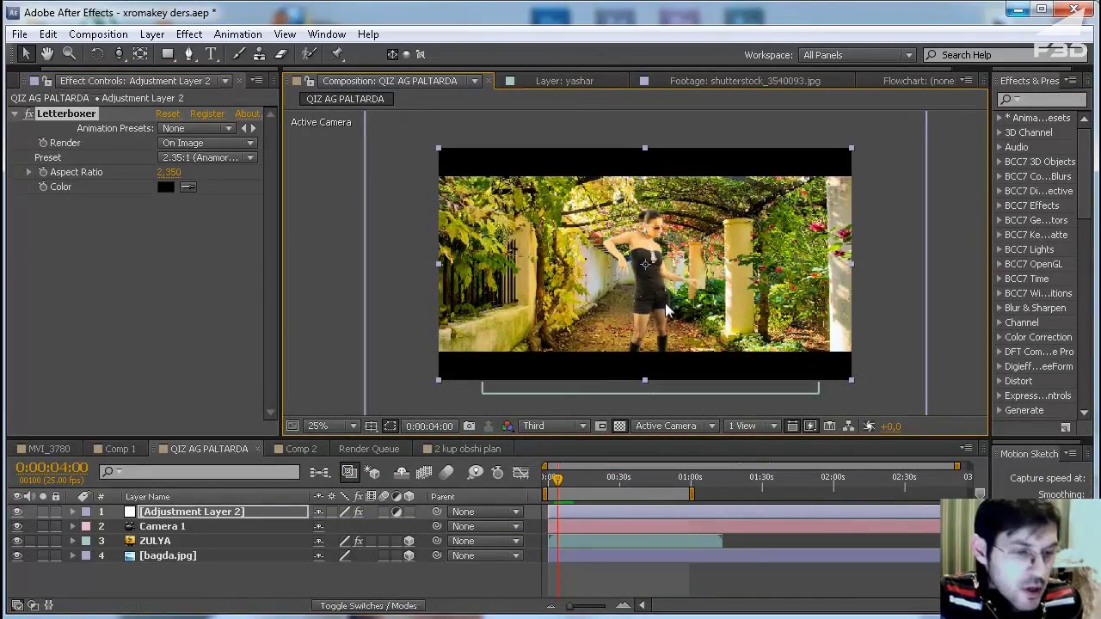
left_click(1017, 9)
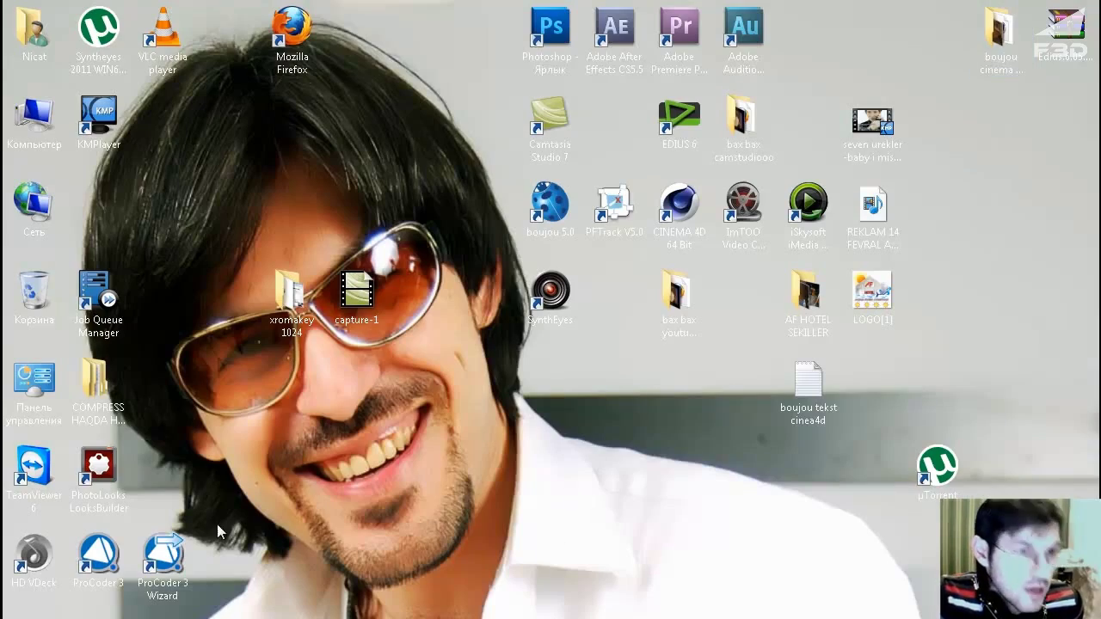
Step: Switch to Firefox and cycle through the Red Giant Keying Suite, F3D studio and Facebook tabs
key("alt+Tab")
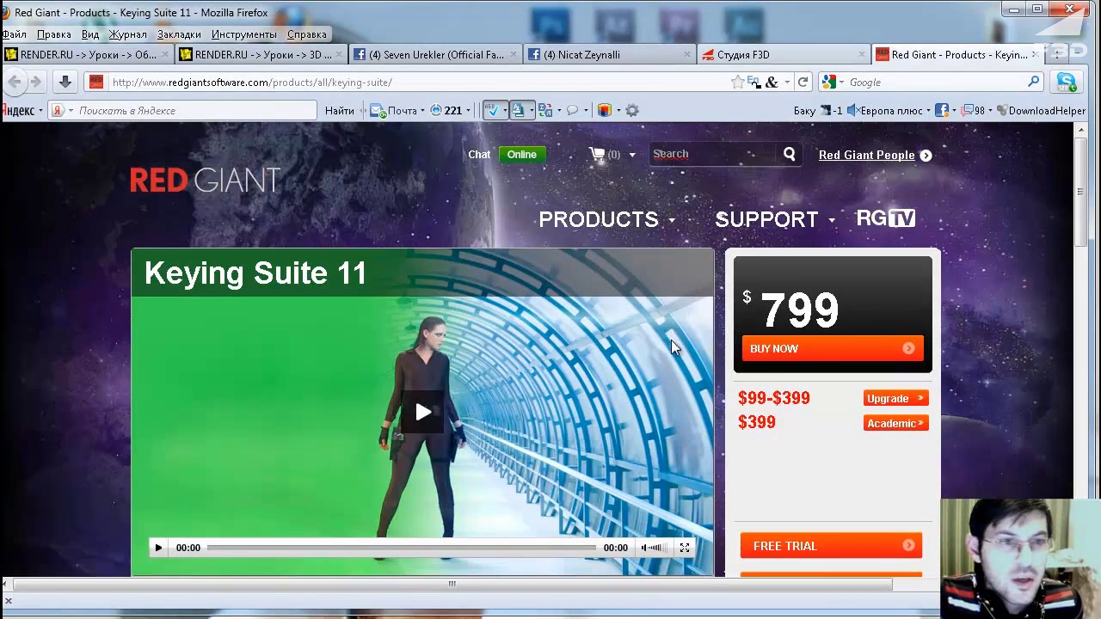
key("ctrl+shift+Tab")
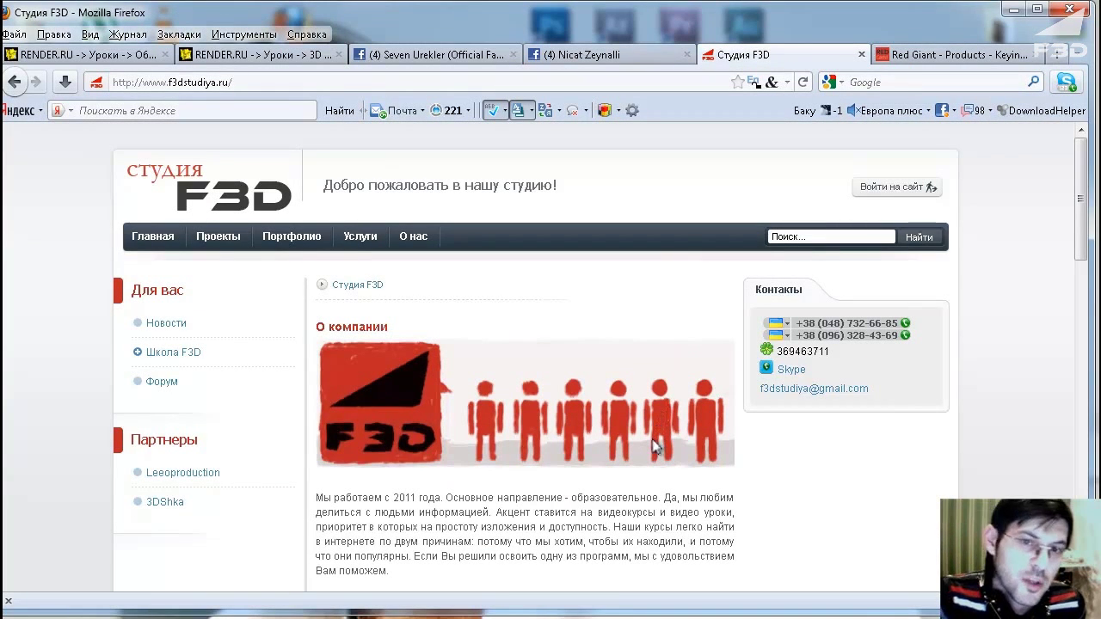
scroll(651, 451, "down", 1)
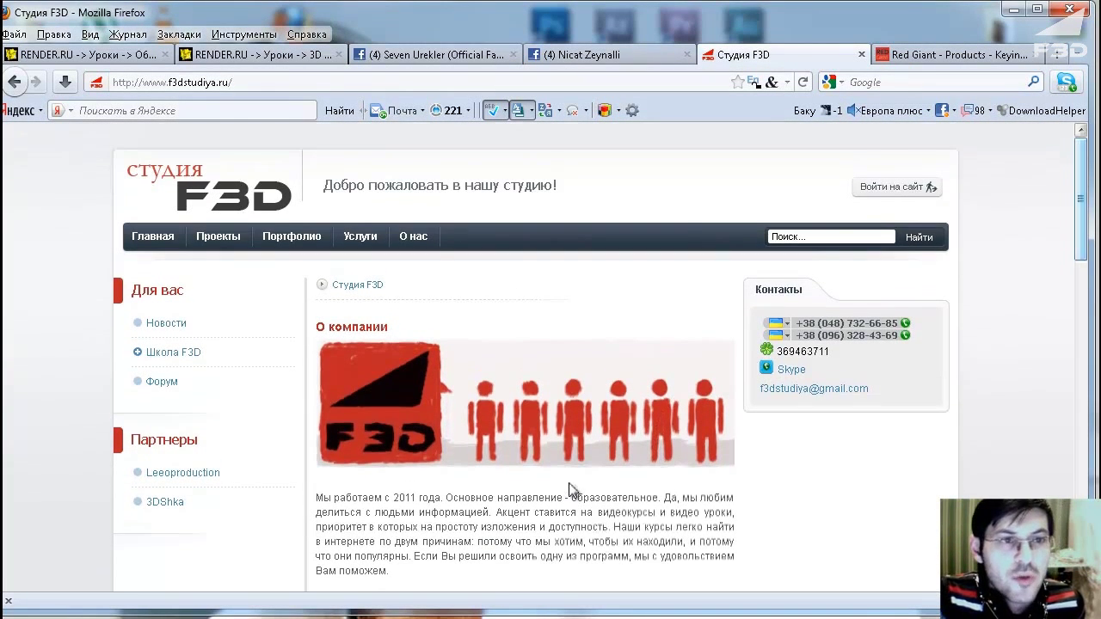
key("ctrl+Tab")
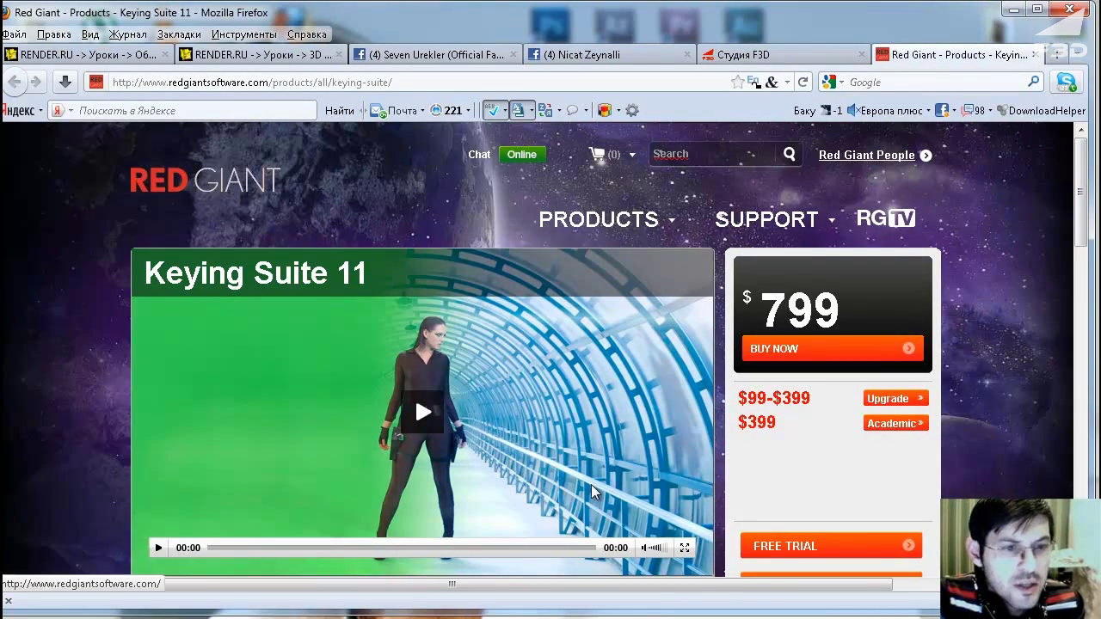
mouse_move(641, 220)
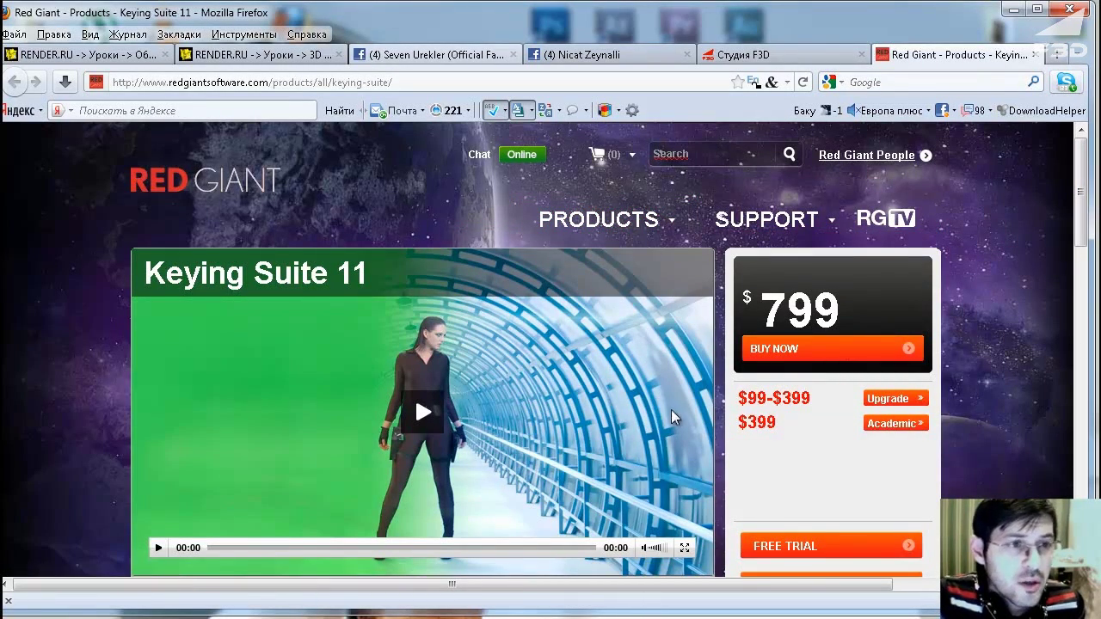
key("ctrl+3")
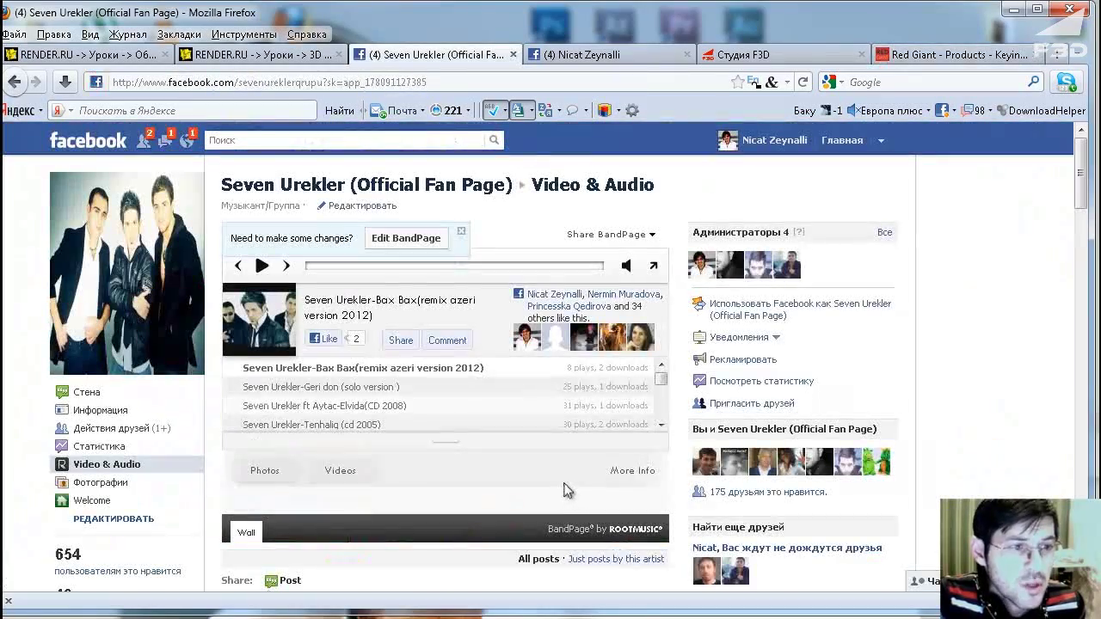
key("ctrl+Tab")
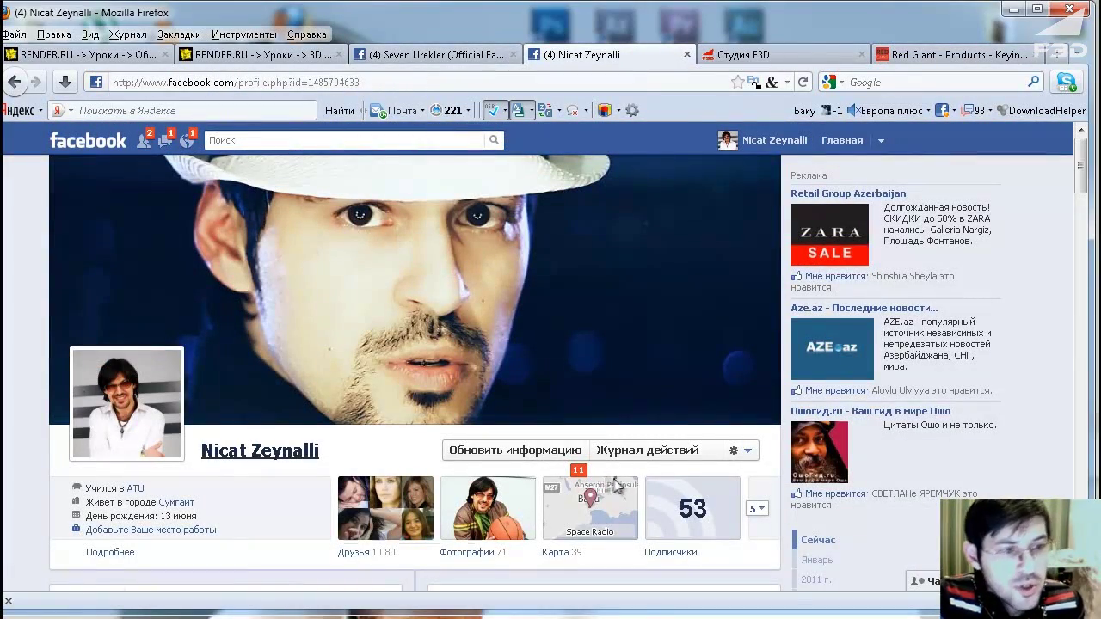